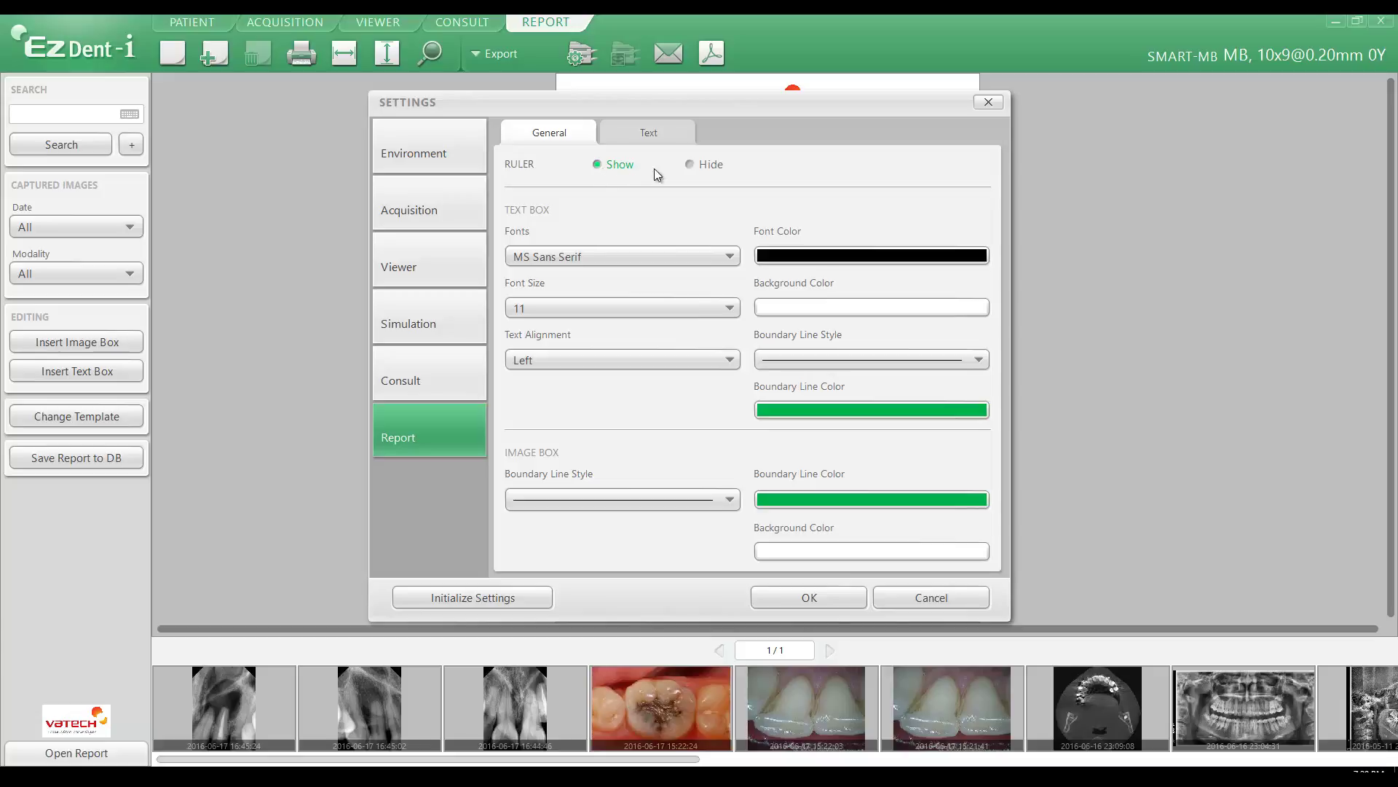
Apply the report settings with the ruler shown, and switch the report page's grid off and back on
click(808, 598)
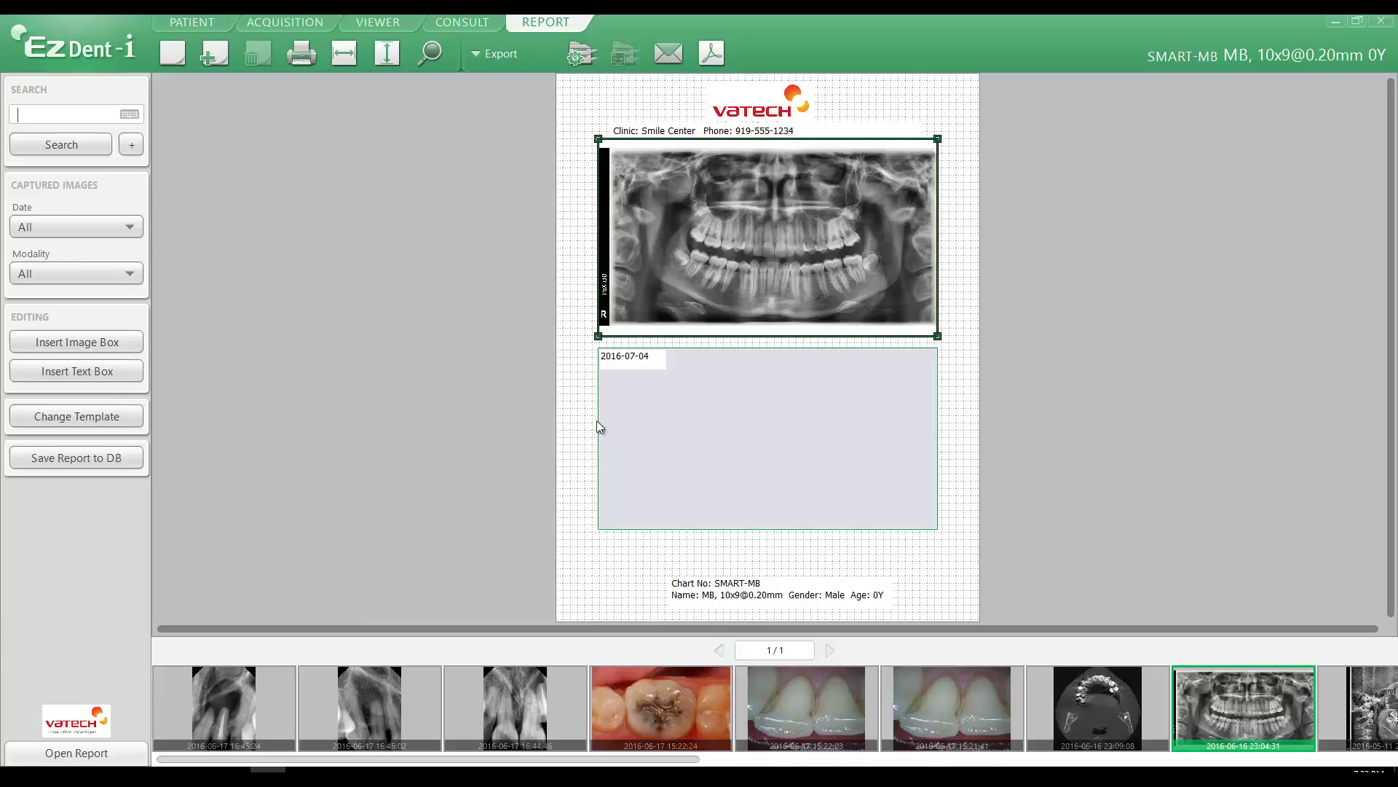
right_click(568, 415)
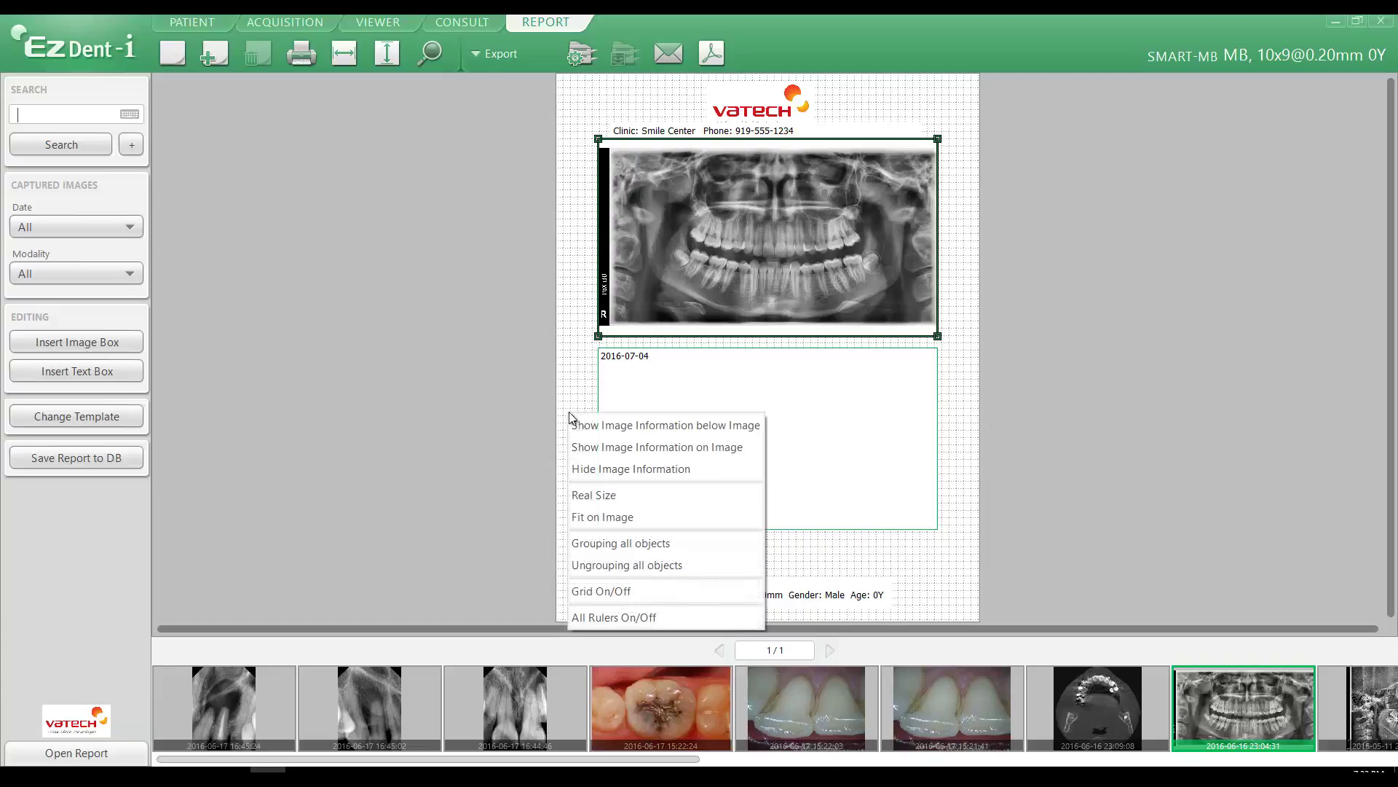
click(606, 590)
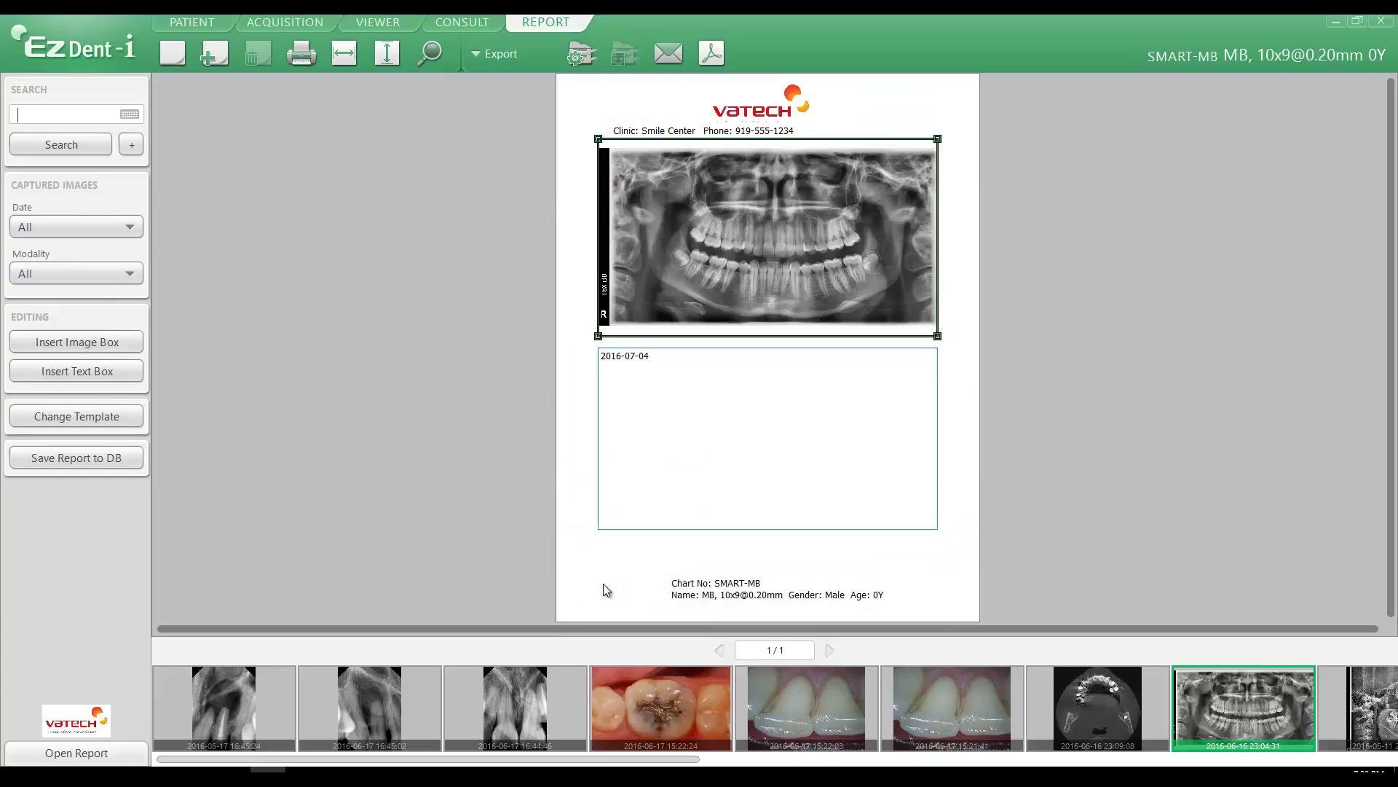
right_click(585, 523)
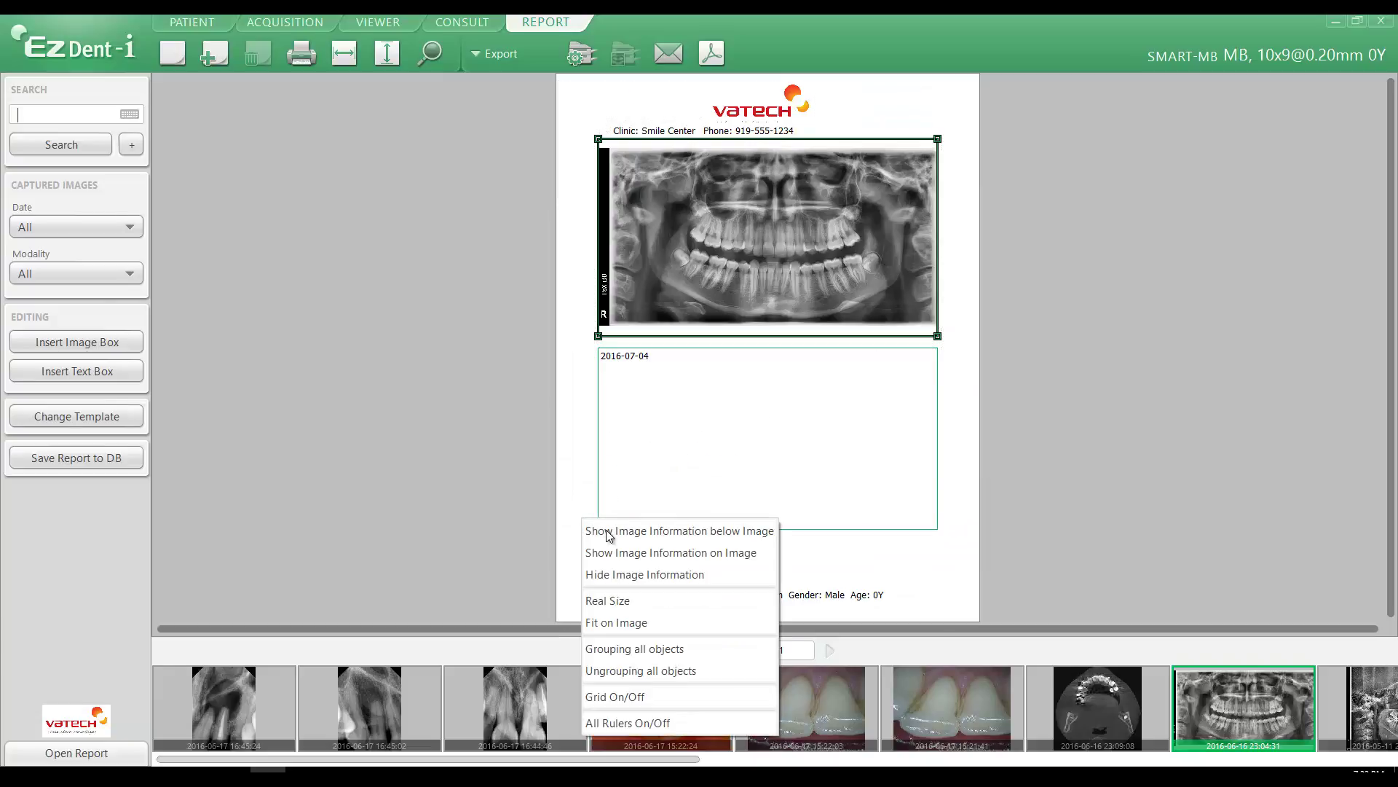
click(614, 694)
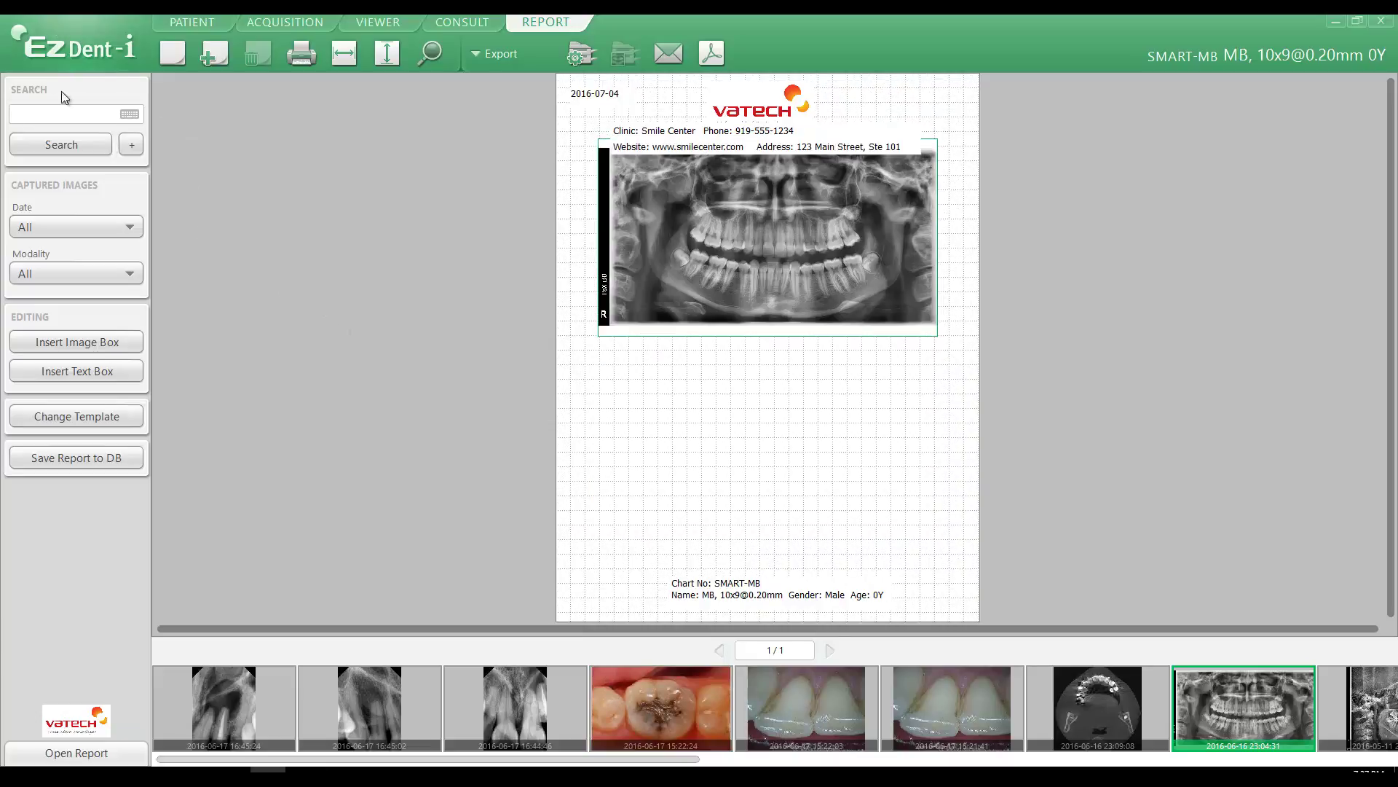
In the general report settings, set the text box font to Arial Black and the font color to dark red
click(64, 46)
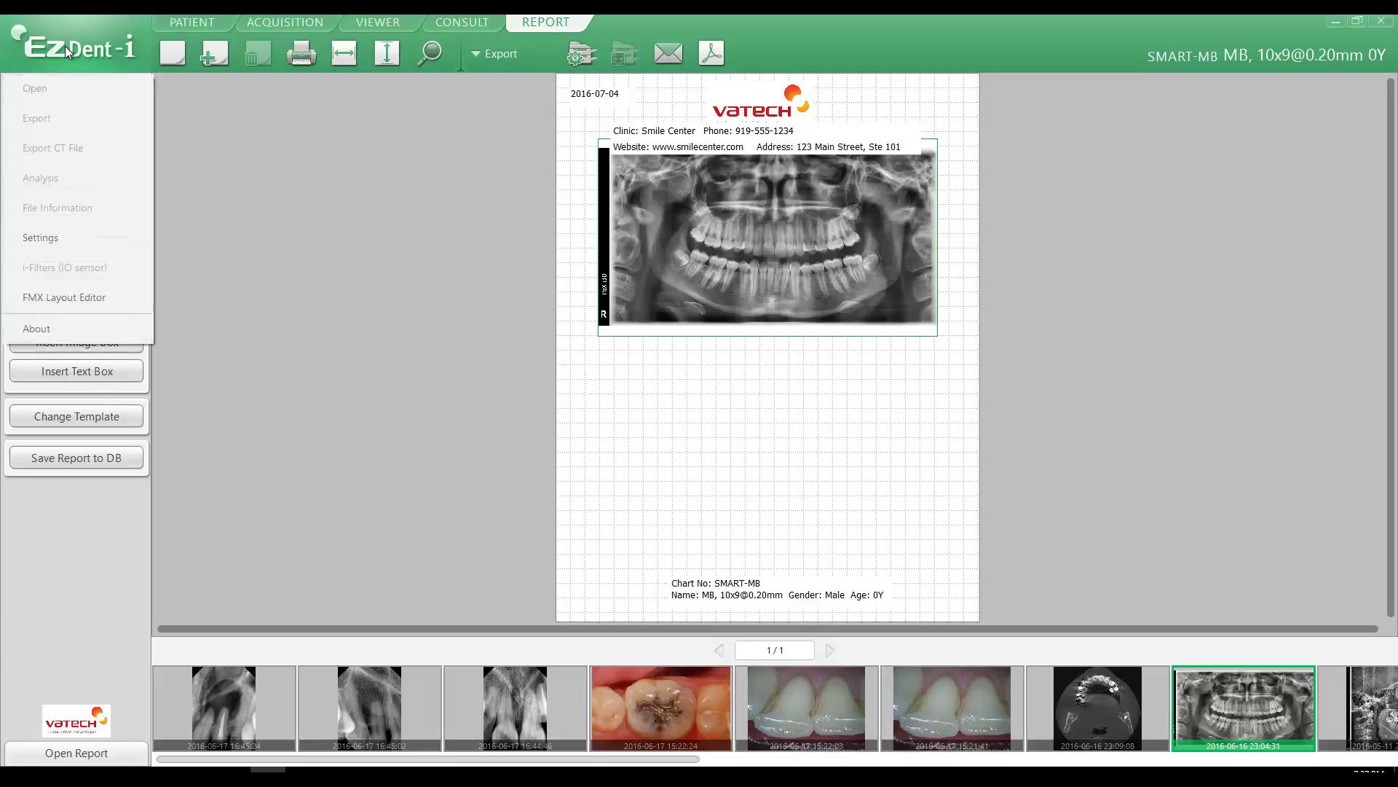
click(63, 235)
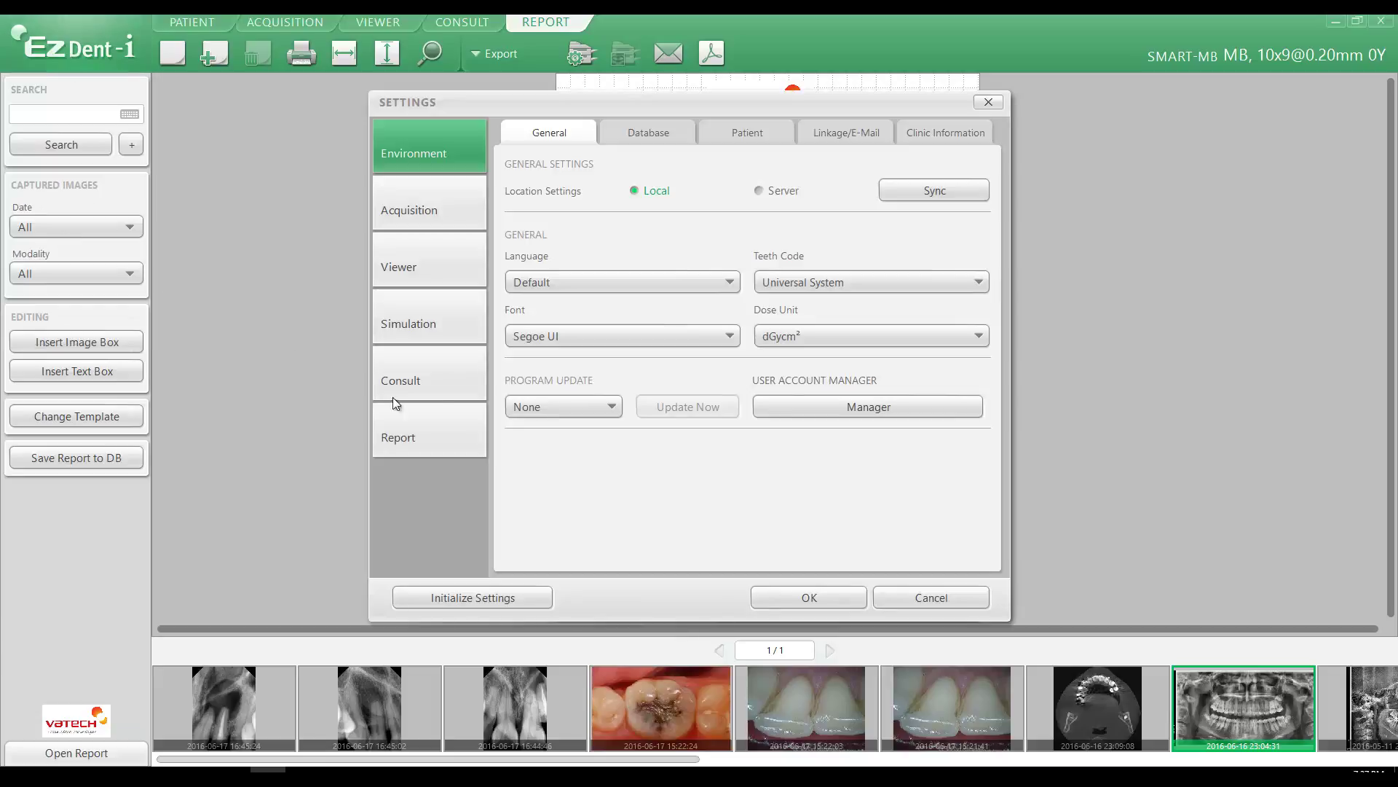
click(419, 424)
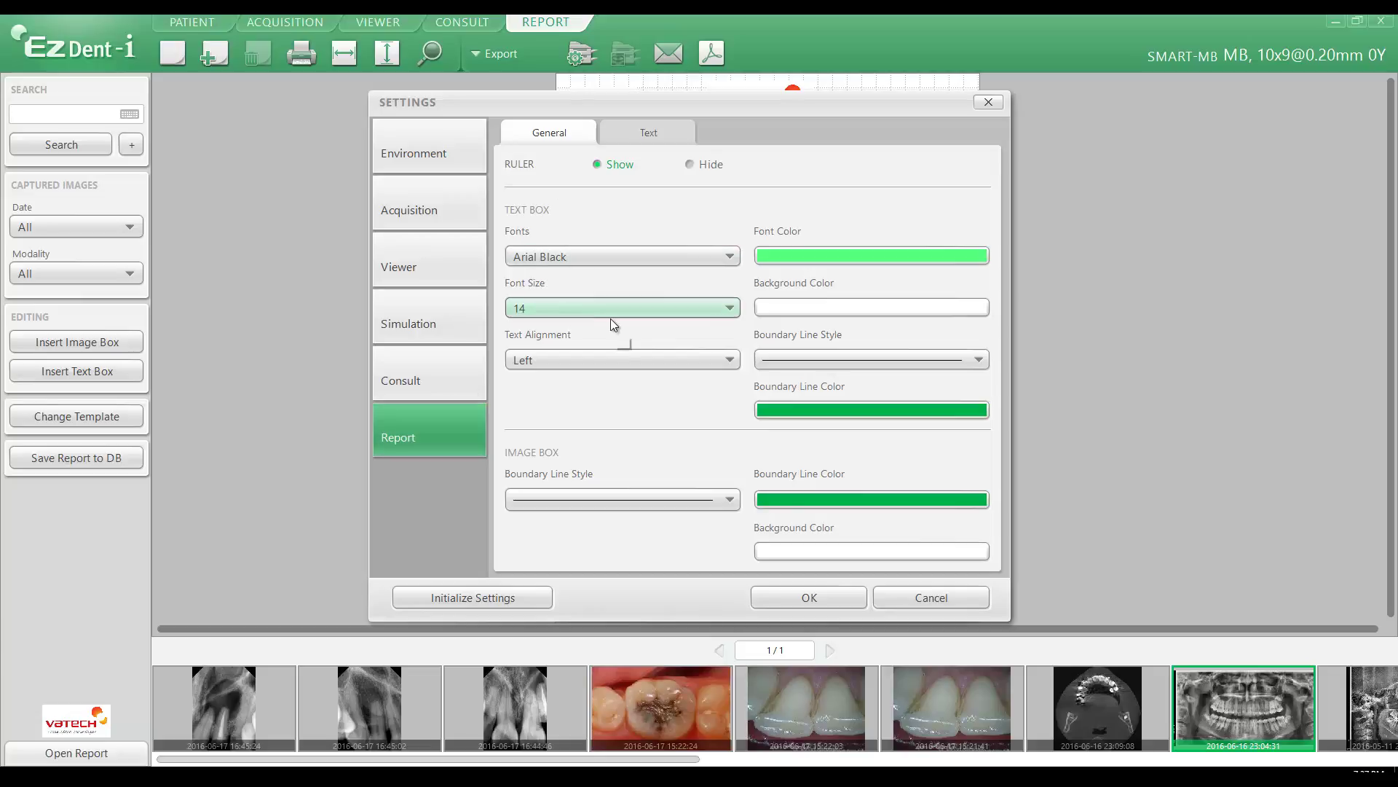
click(572, 256)
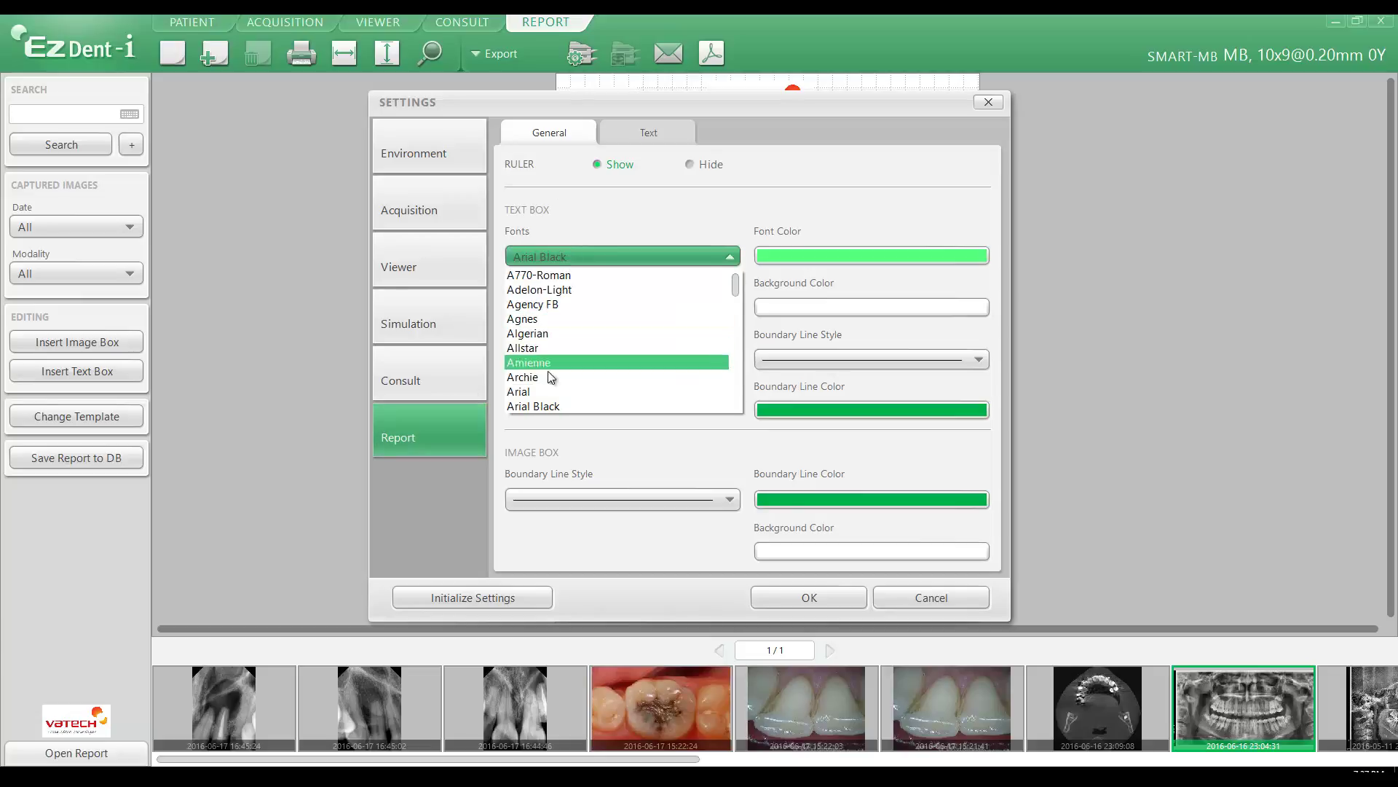
click(549, 405)
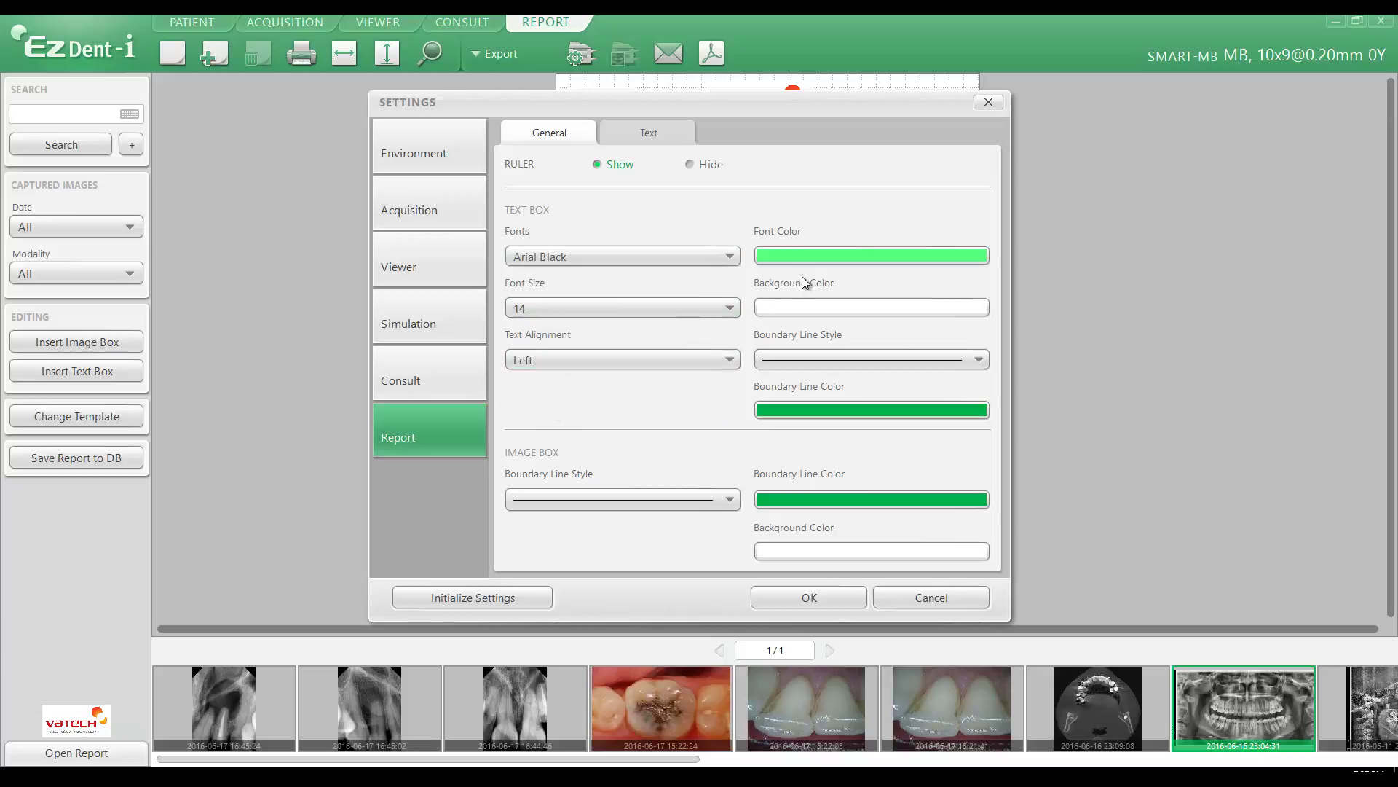
click(823, 256)
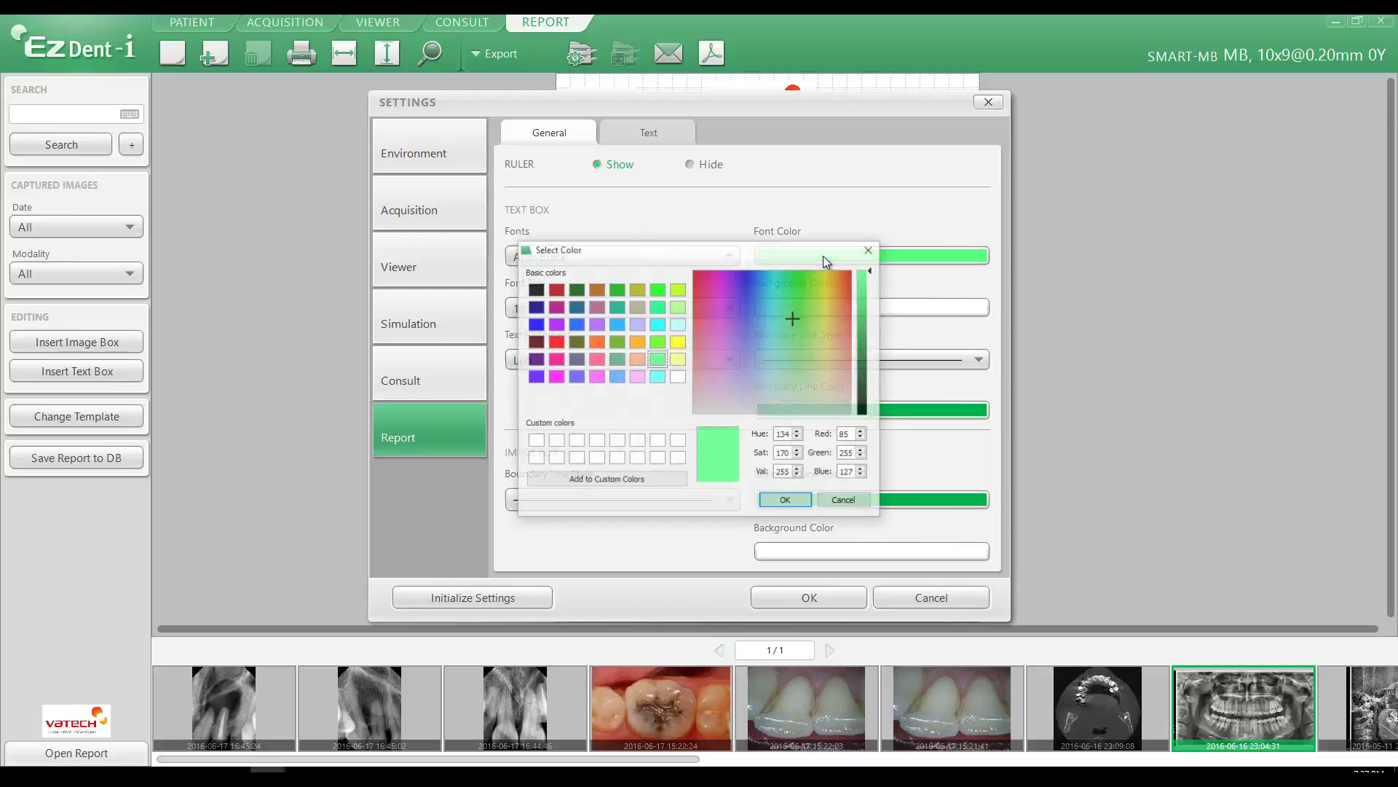
click(537, 290)
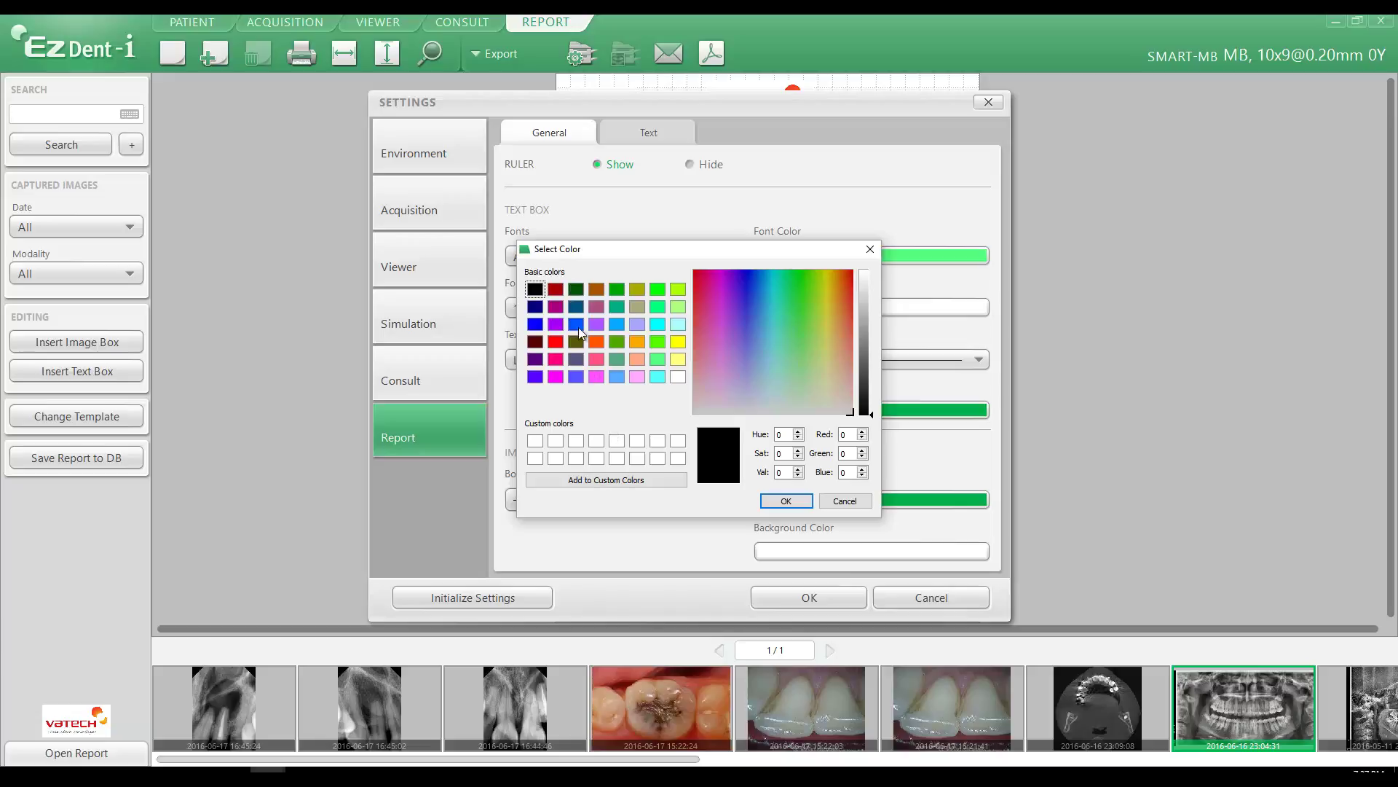
click(556, 289)
click(786, 501)
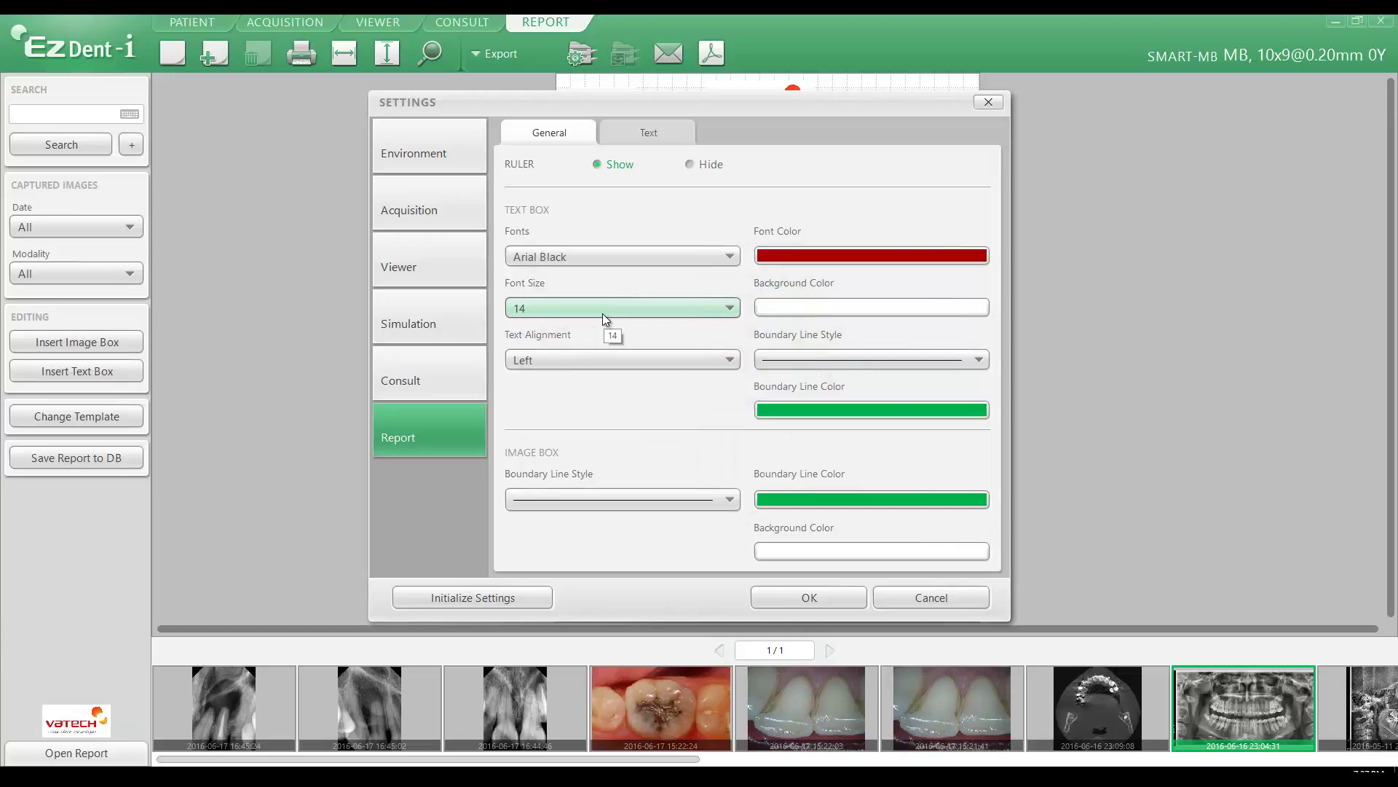
Set the report text box background color to bright green (0, 255, 0) and the text alignment to Center
click(863, 305)
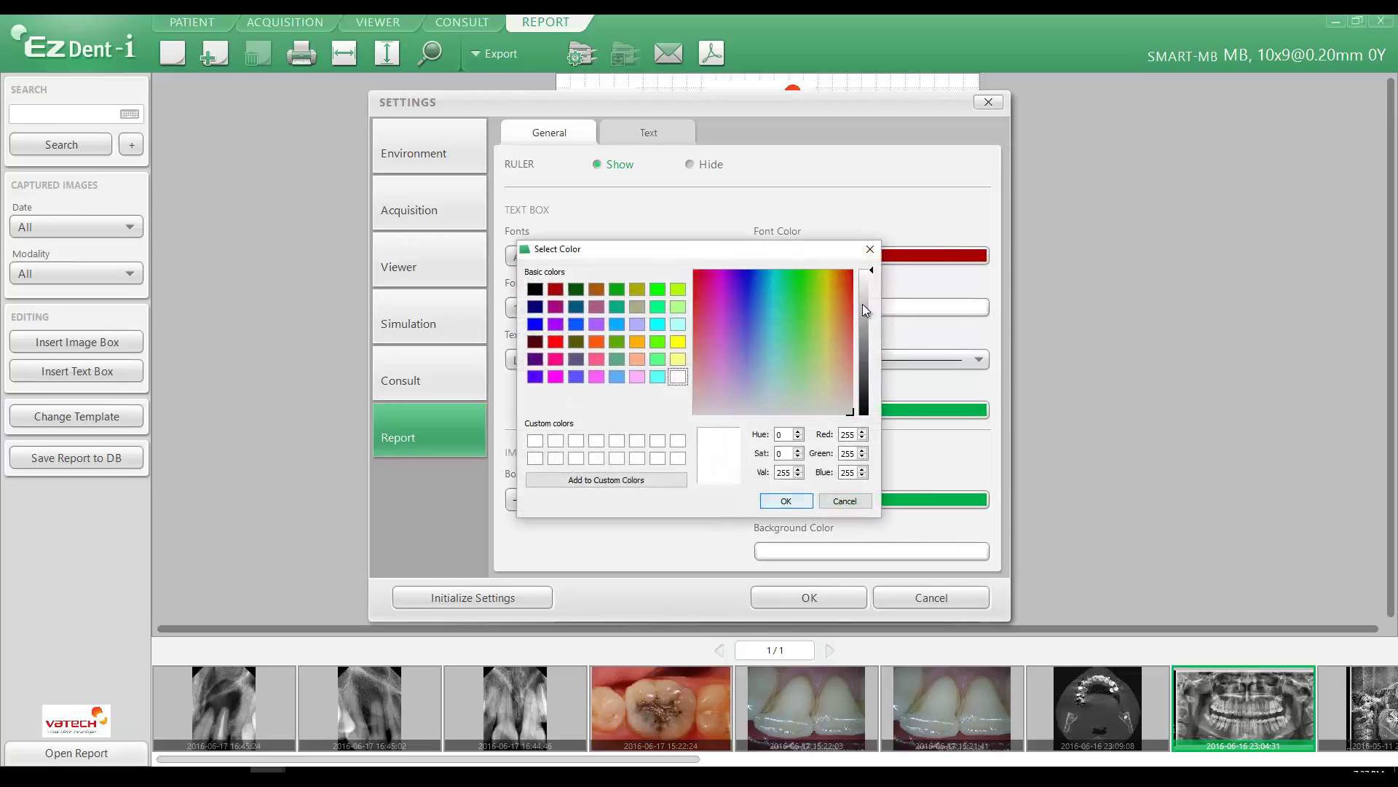
click(656, 289)
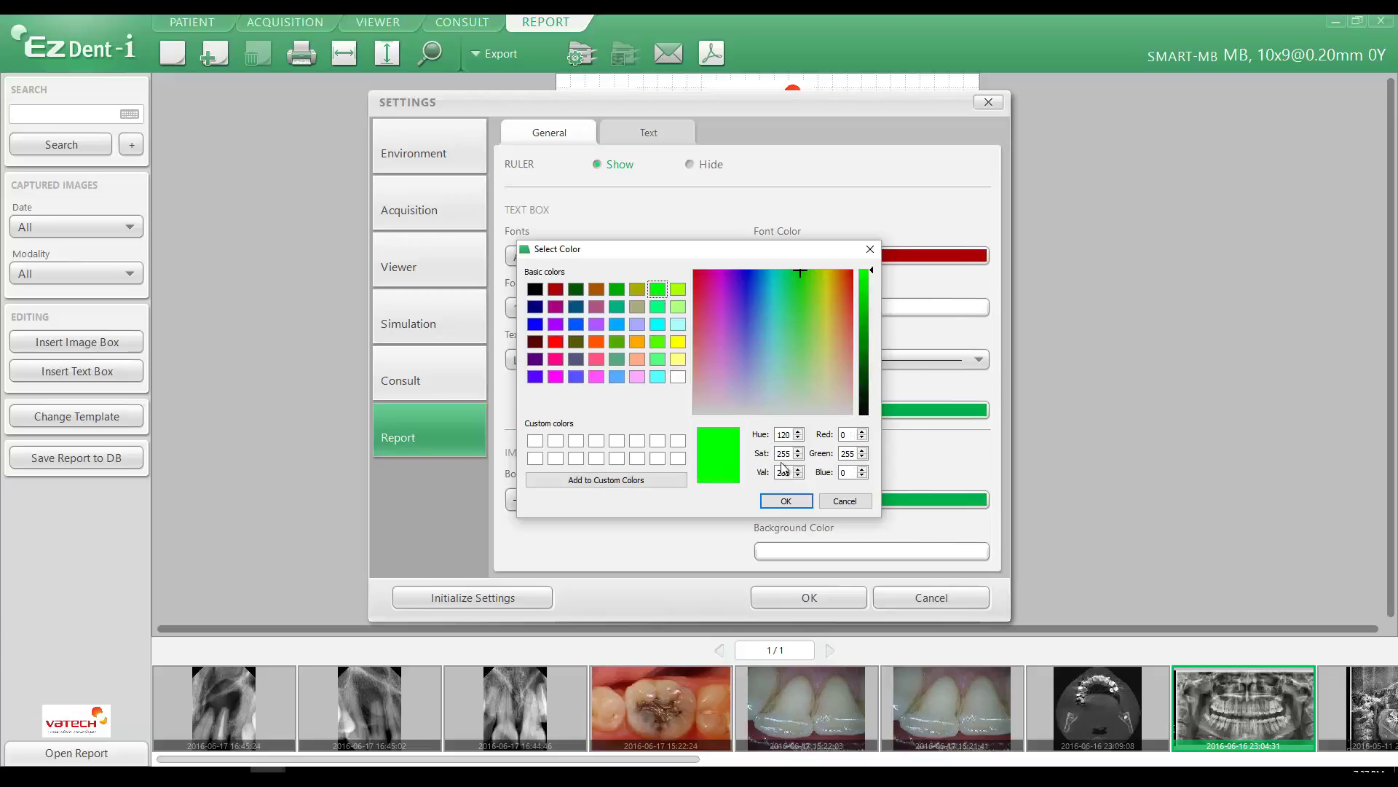
click(786, 501)
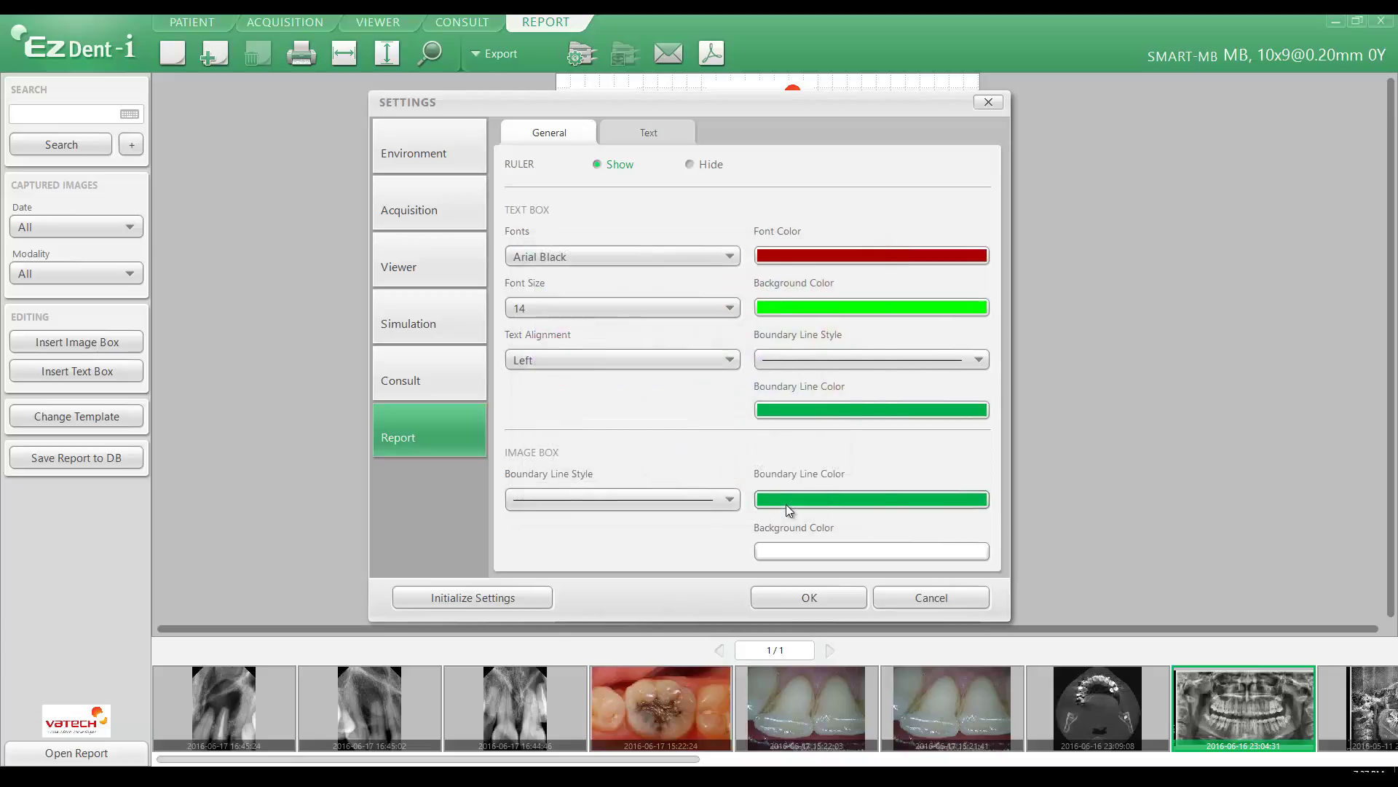
click(596, 360)
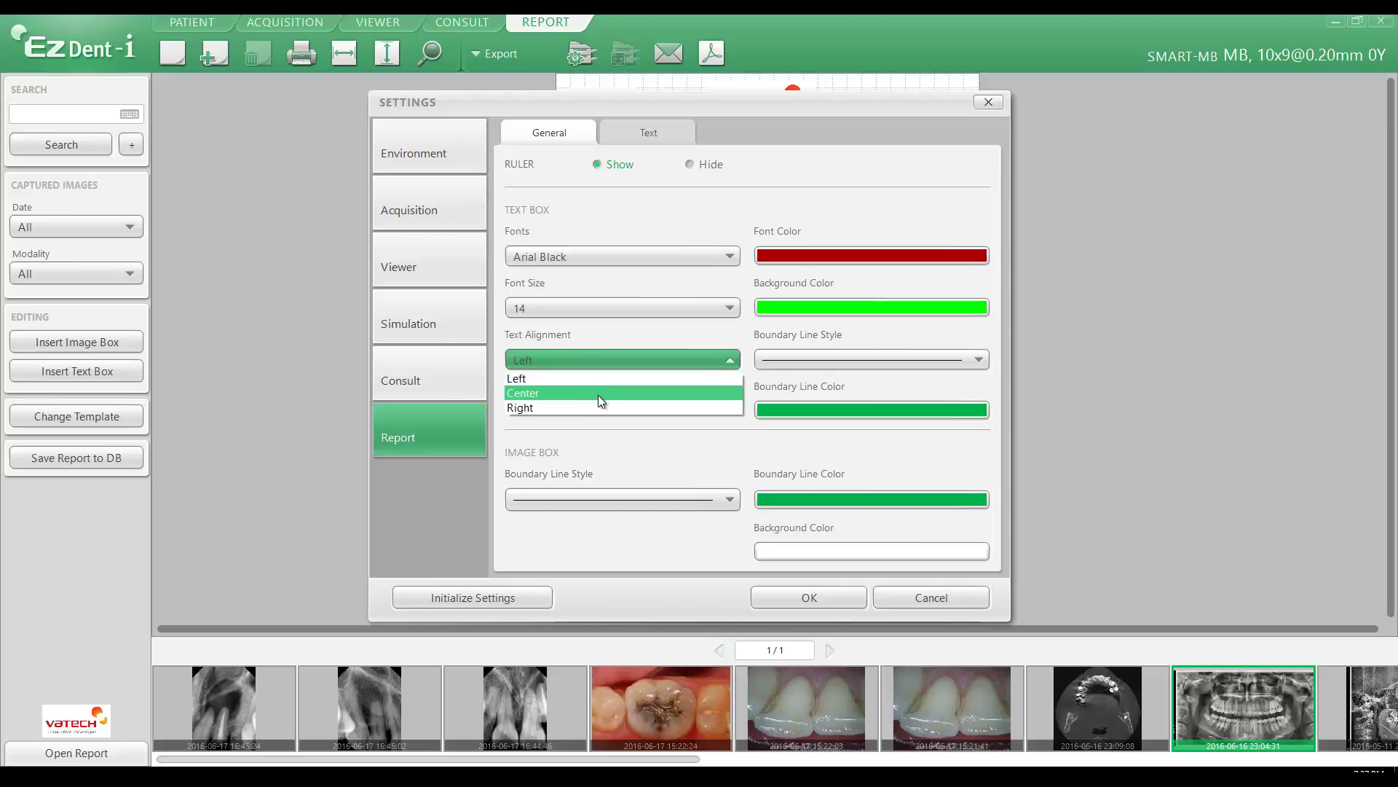
click(598, 394)
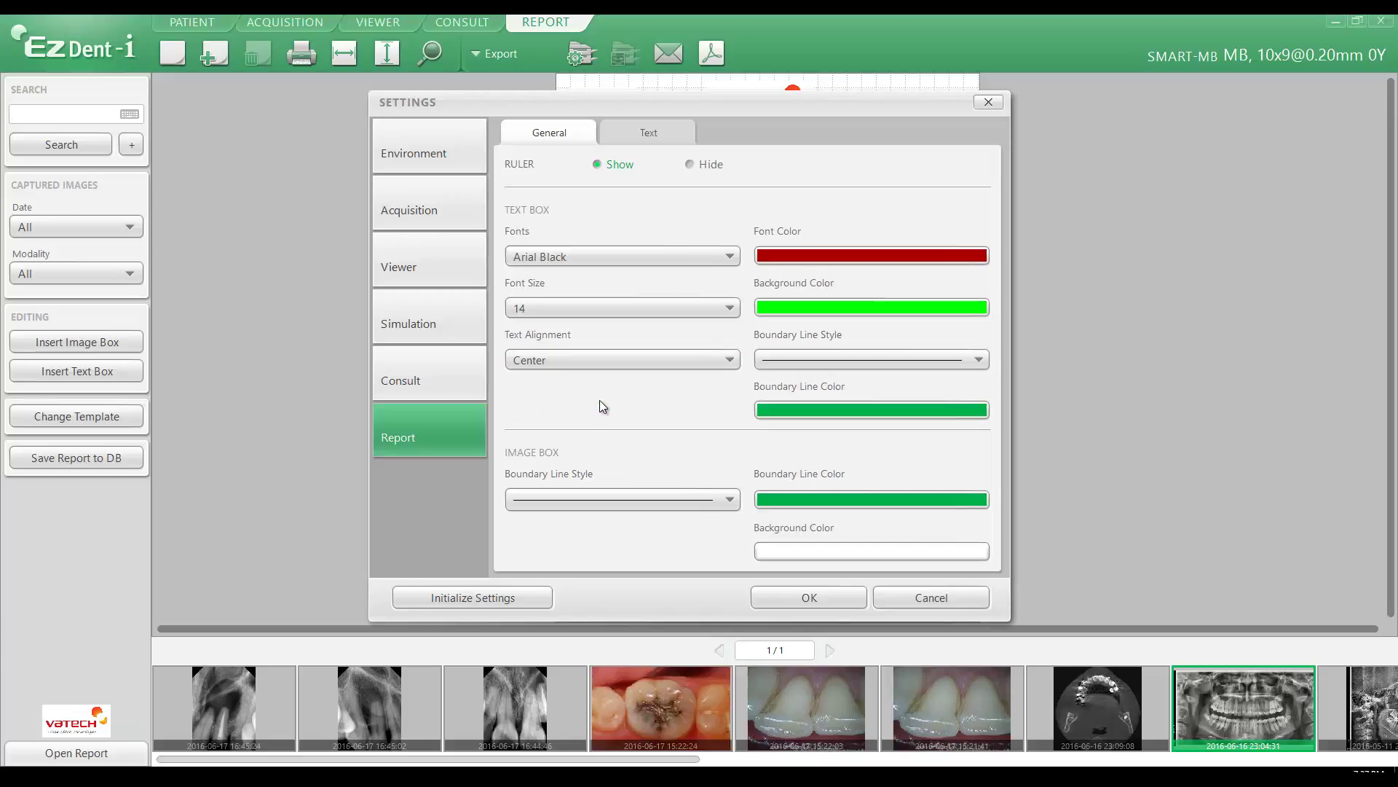
Give report text boxes the thickest solid boundary line in black and save the settings
click(814, 360)
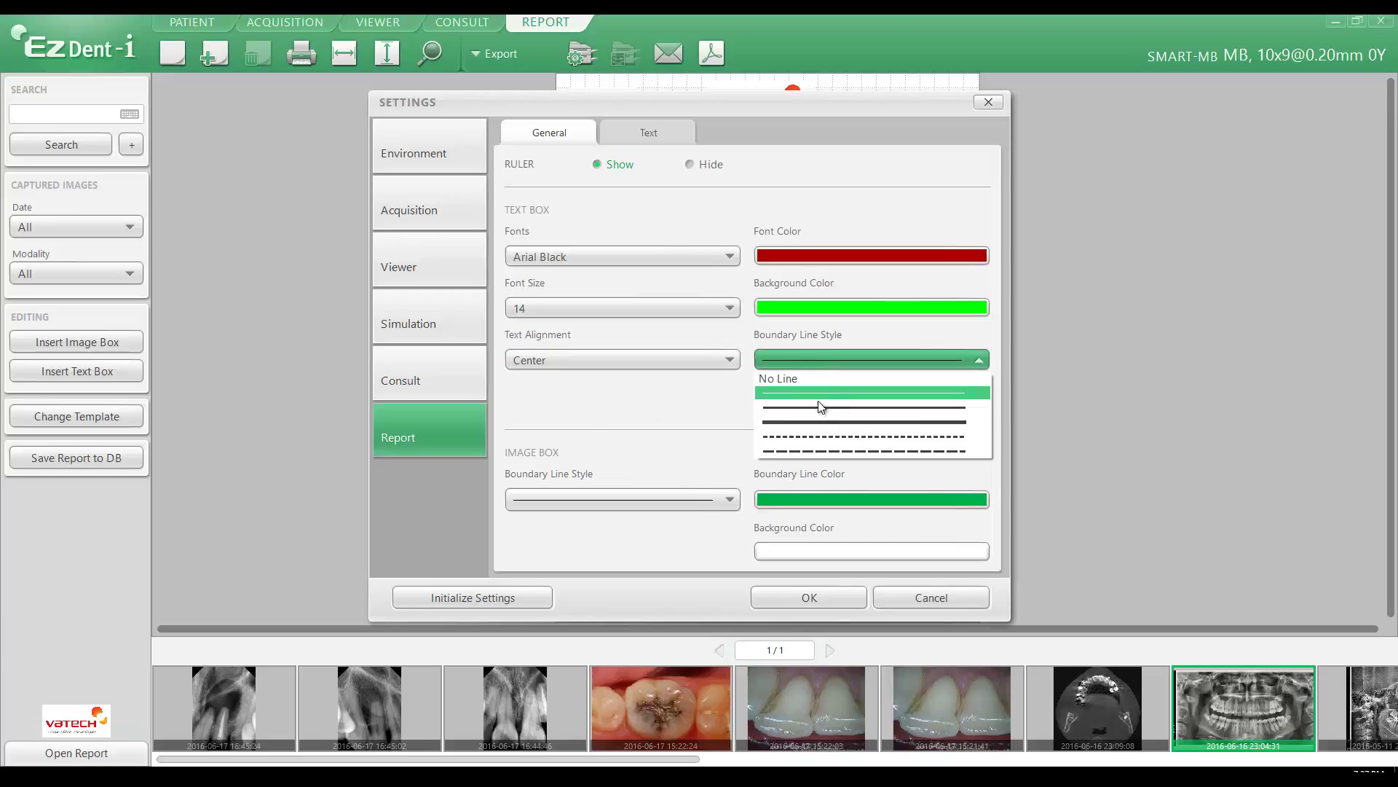
click(820, 424)
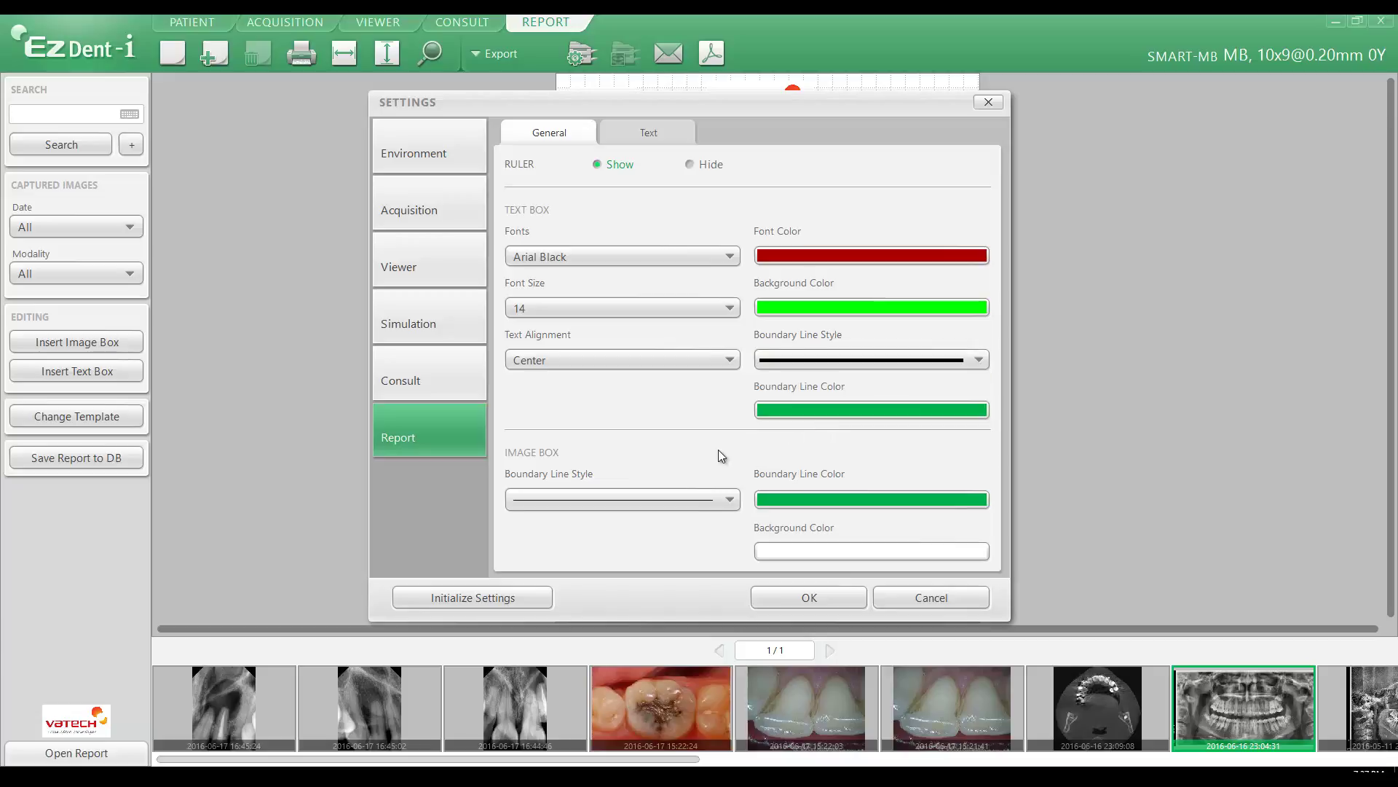
click(832, 410)
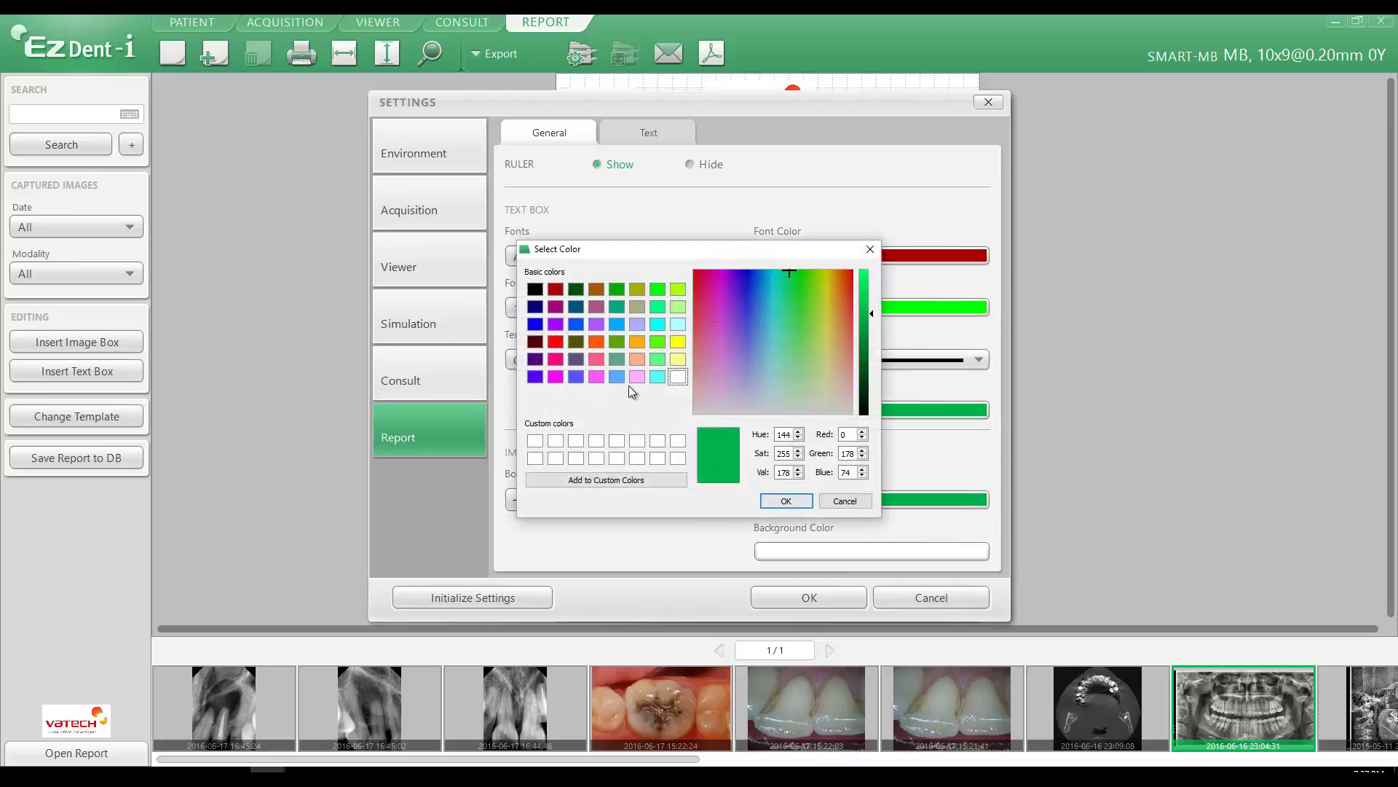
click(536, 289)
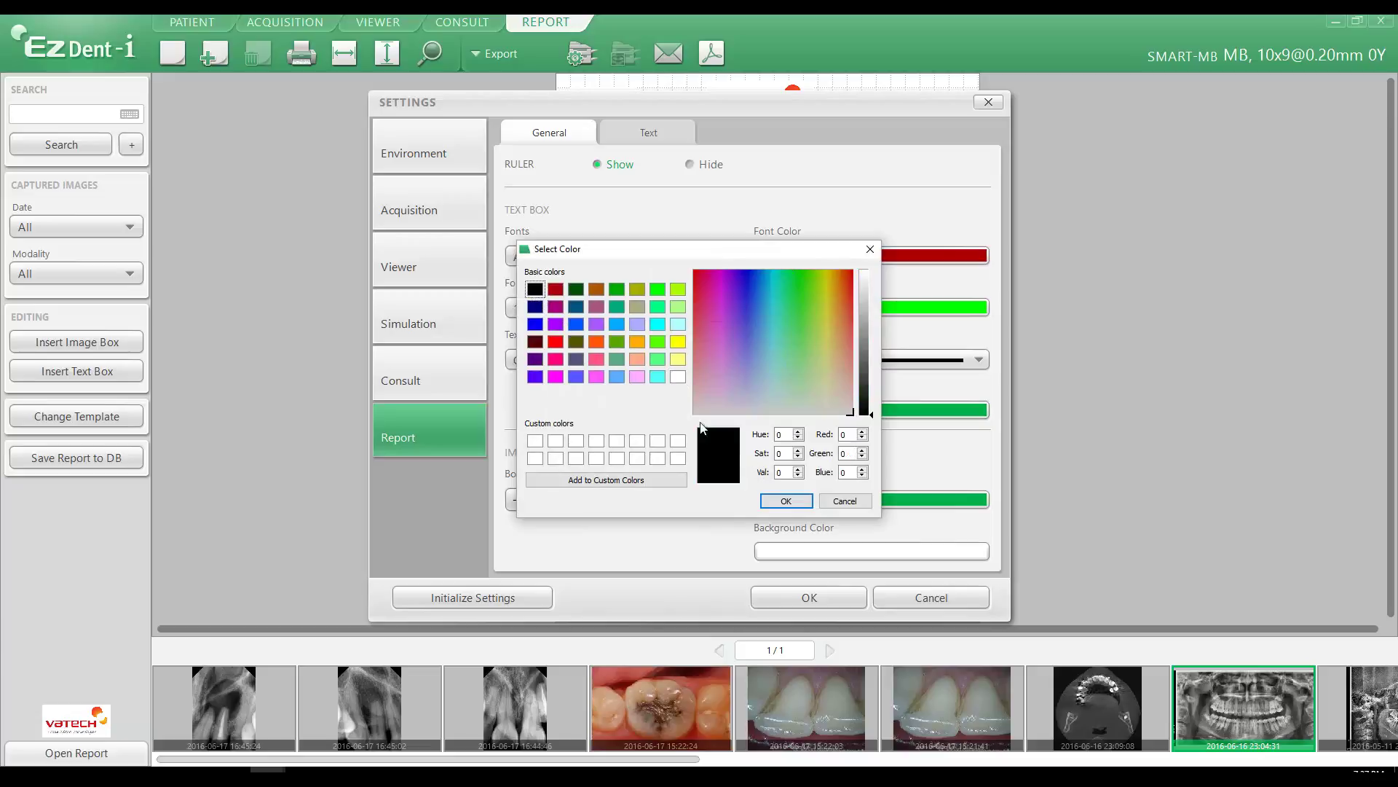
click(784, 500)
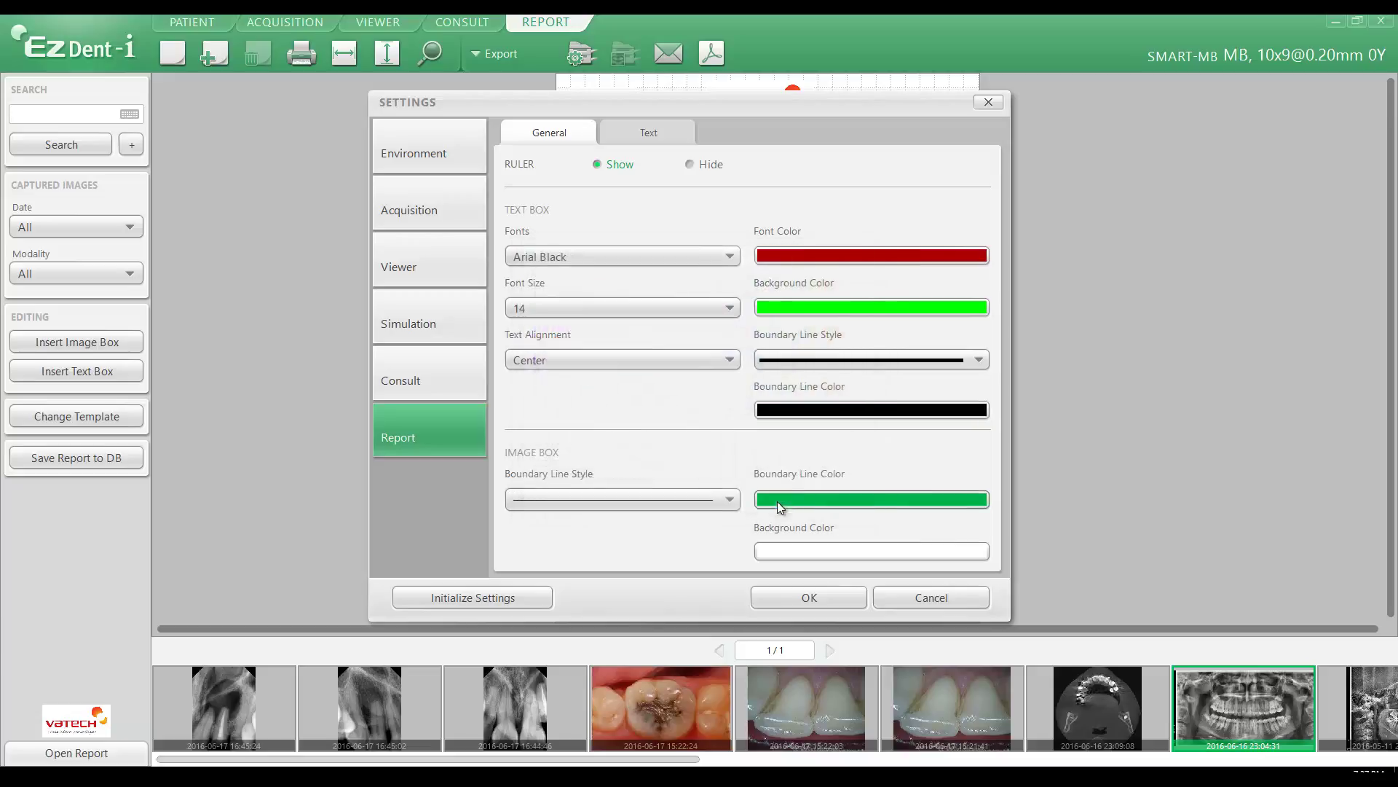
click(808, 599)
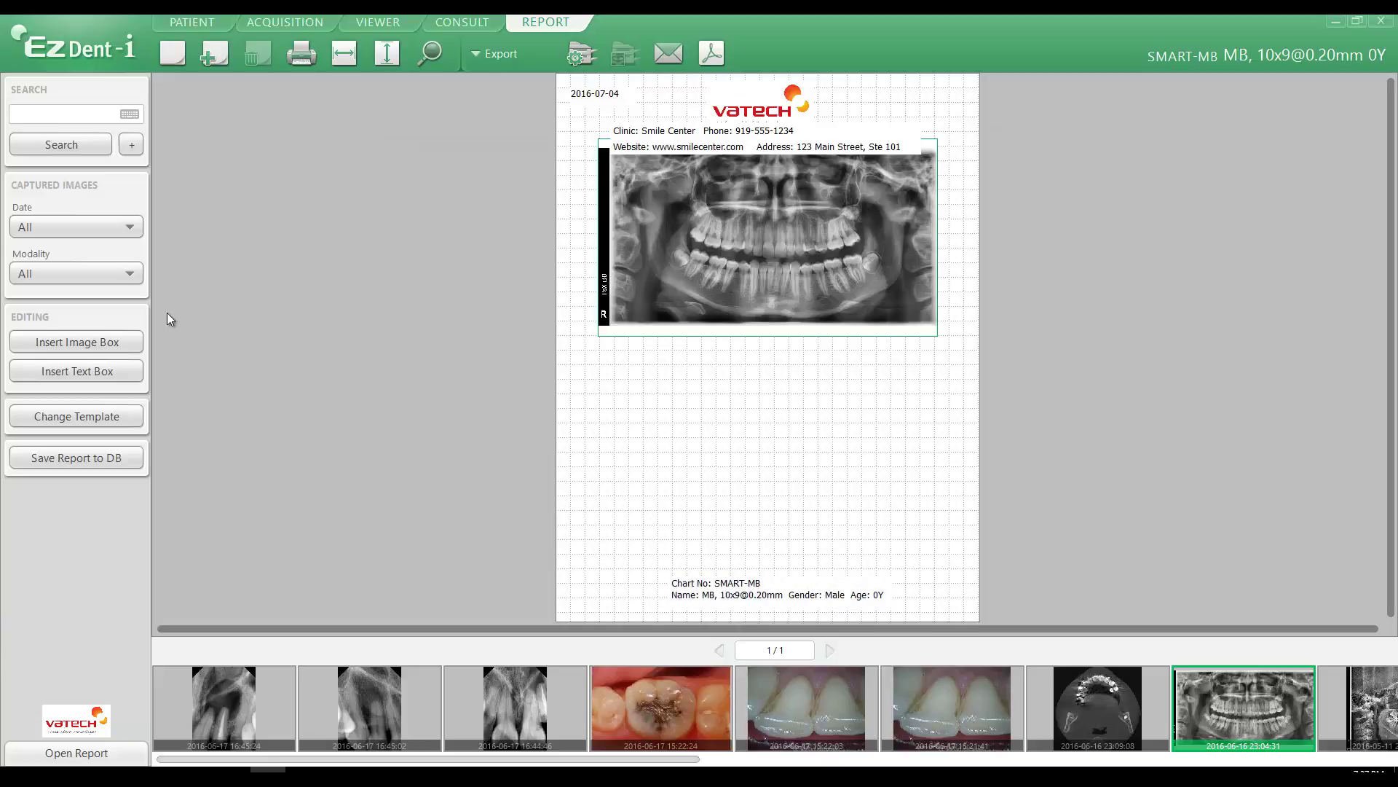
Insert a text box, move it below the panoramic image, and resize it to clear the image and widen it
click(66, 370)
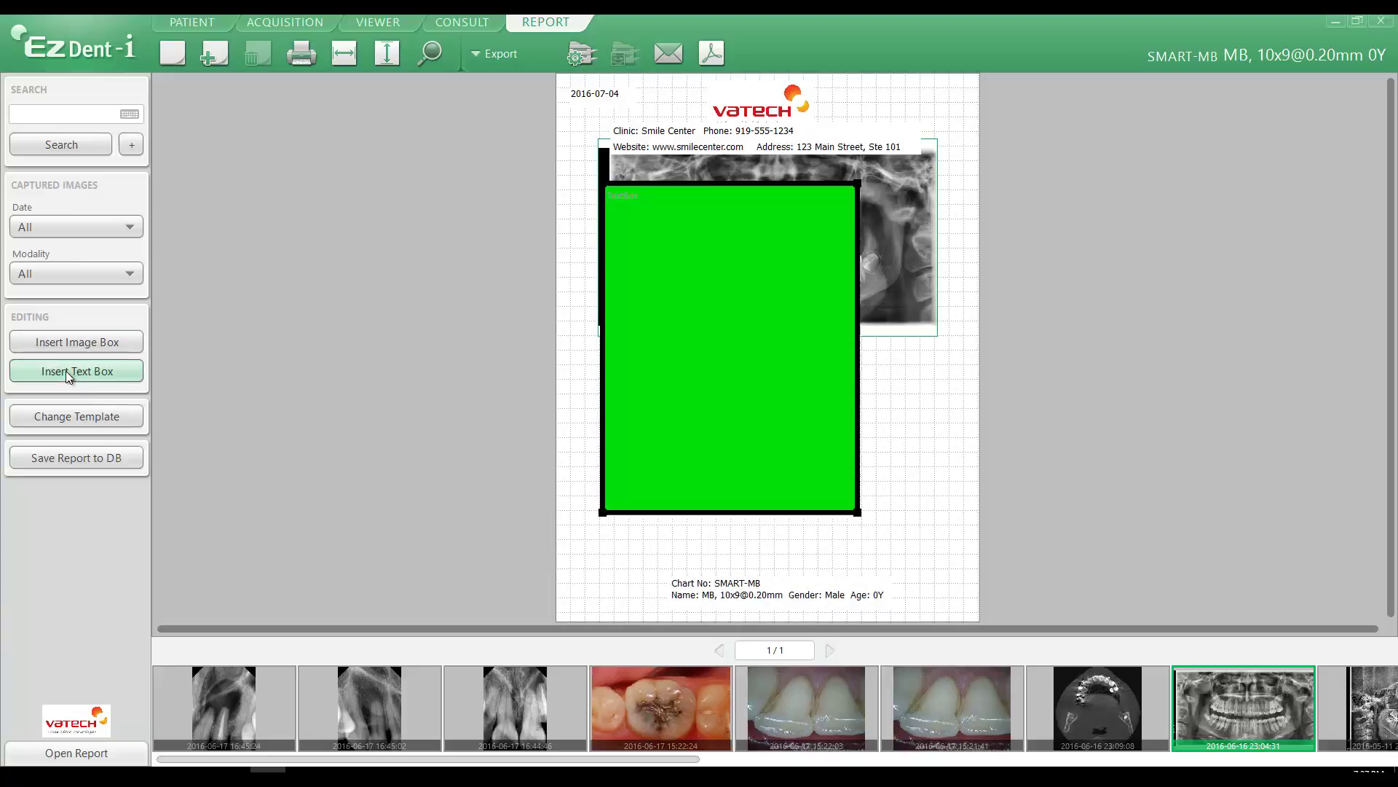
drag(745, 356, 689, 387)
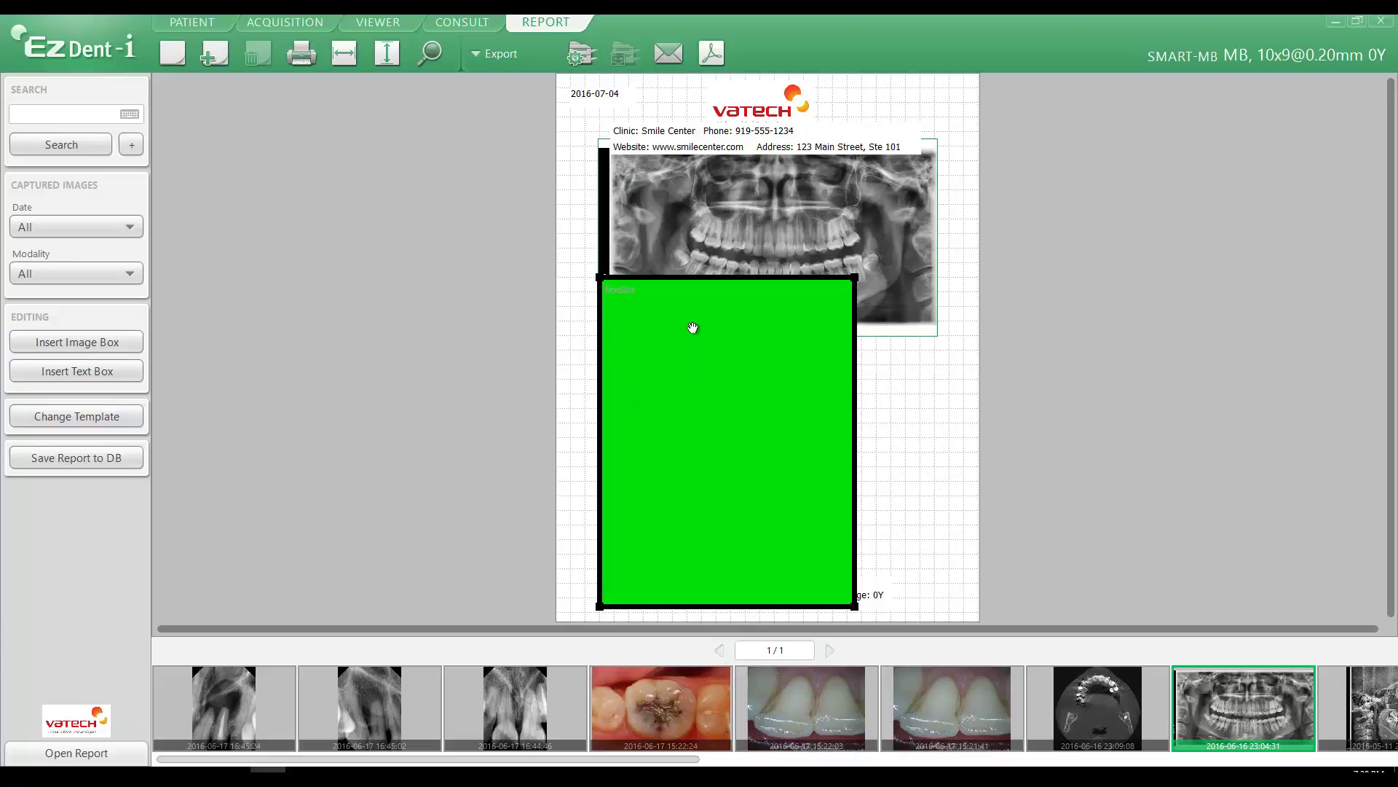
drag(699, 277, 728, 379)
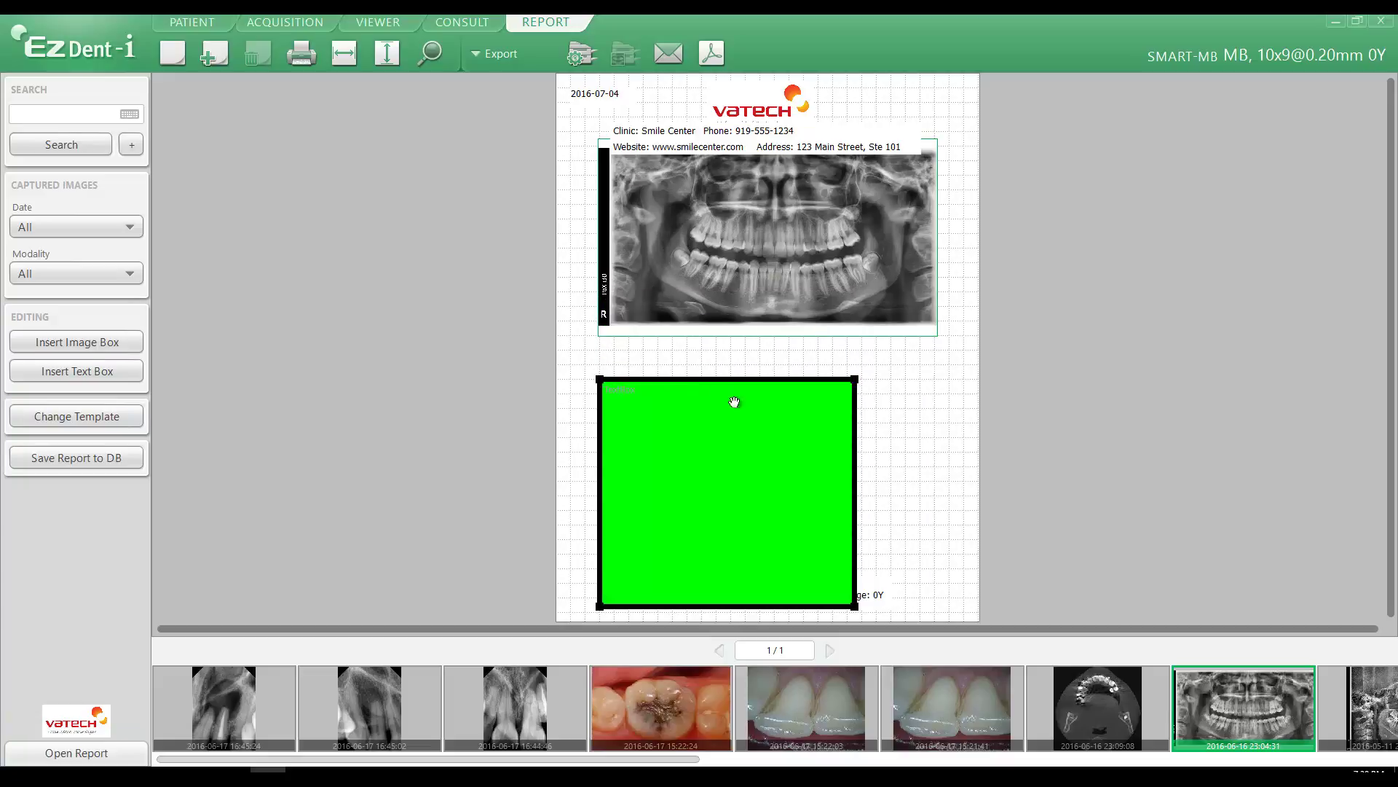
drag(856, 491, 906, 491)
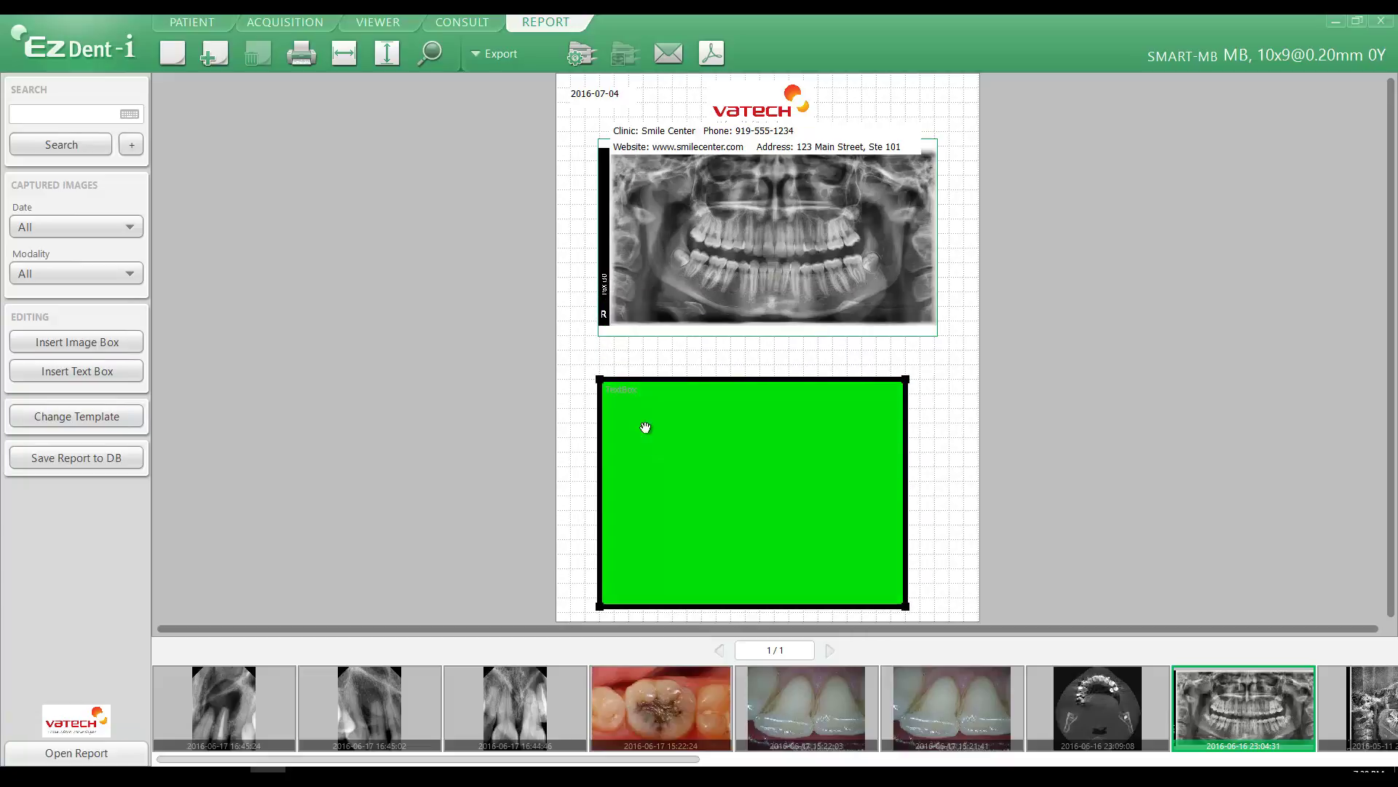
Enter "Extraction of Tooth #13" in the text box and resize it to a one-line strip matching the panoramic image's width
click(635, 394)
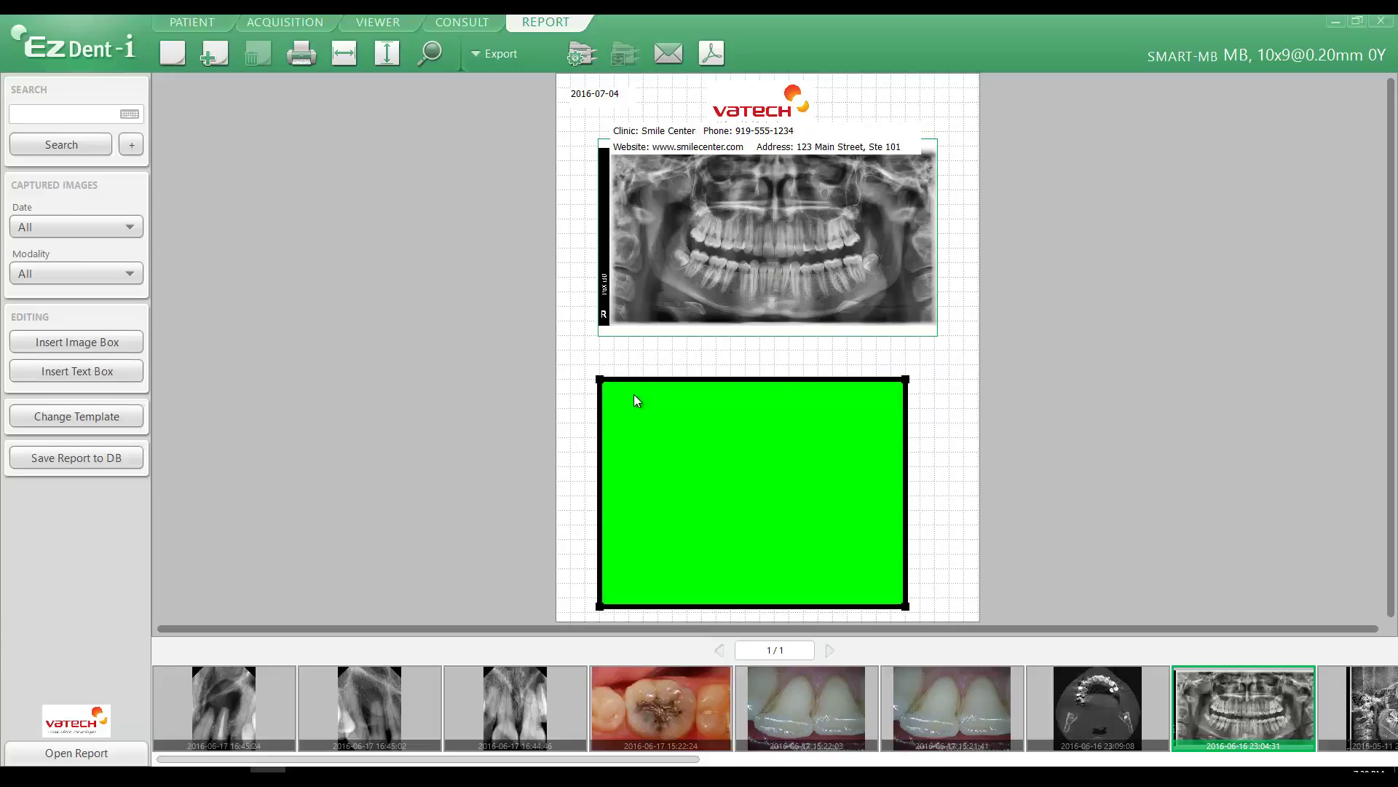
text(Extraction of Tooth #13)
drag(744, 607, 731, 429)
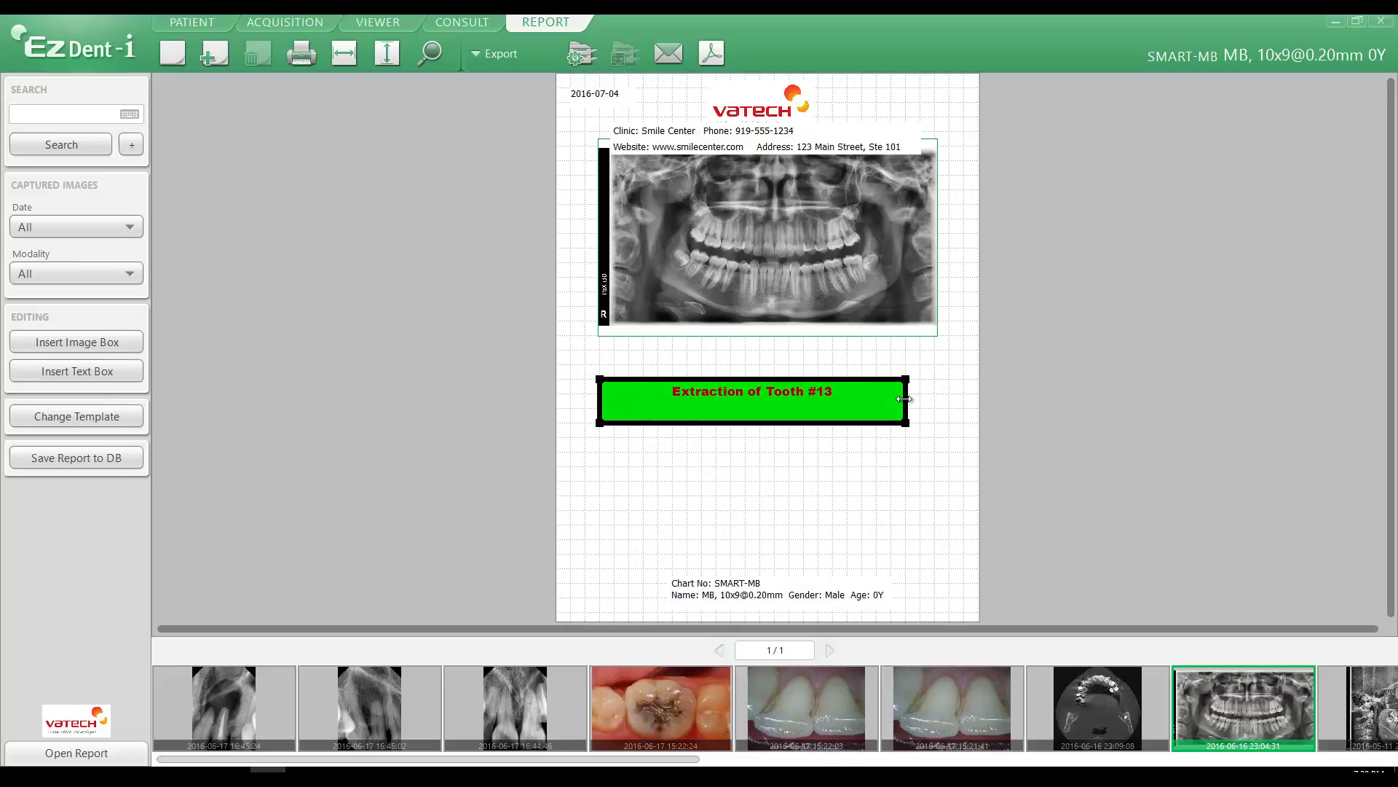
drag(904, 398, 936, 399)
drag(771, 377, 772, 352)
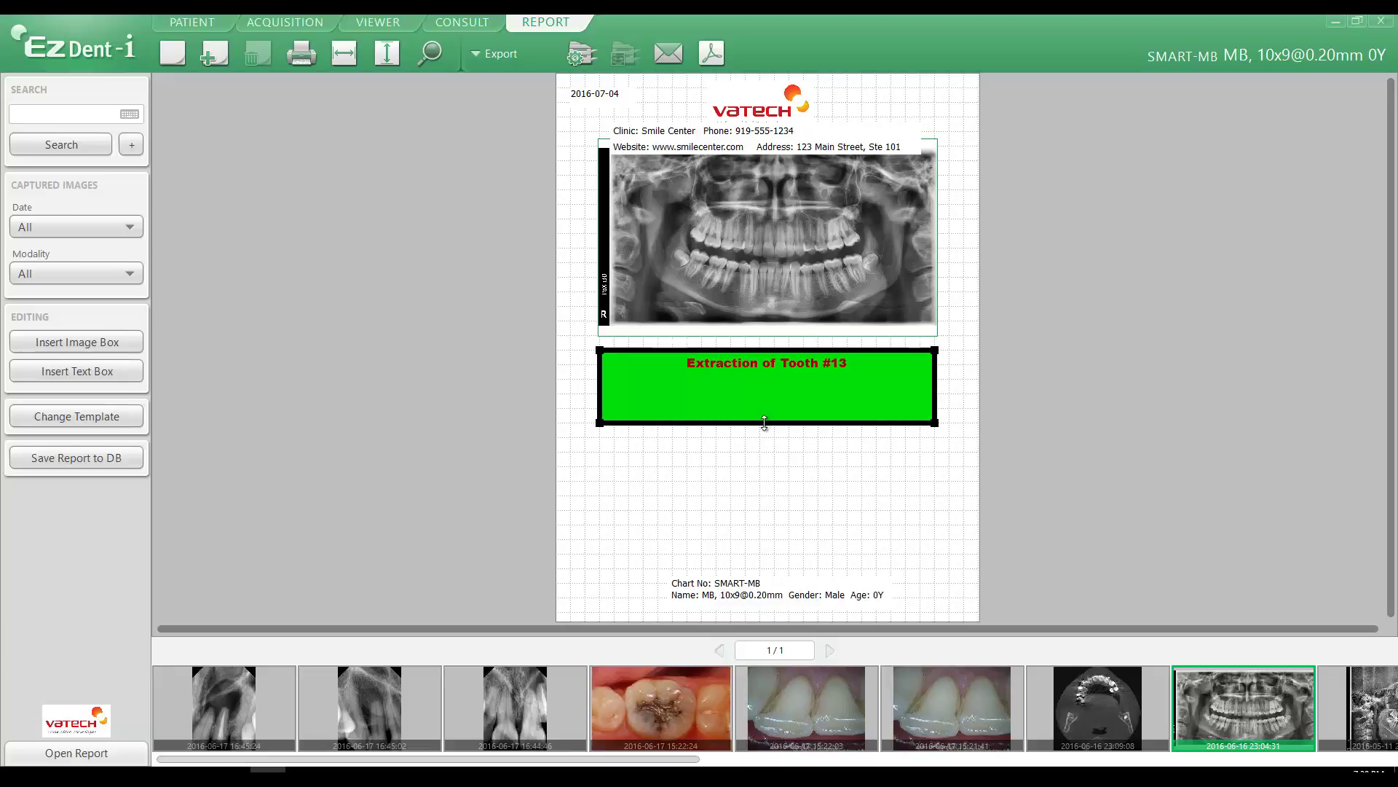
drag(764, 423, 765, 381)
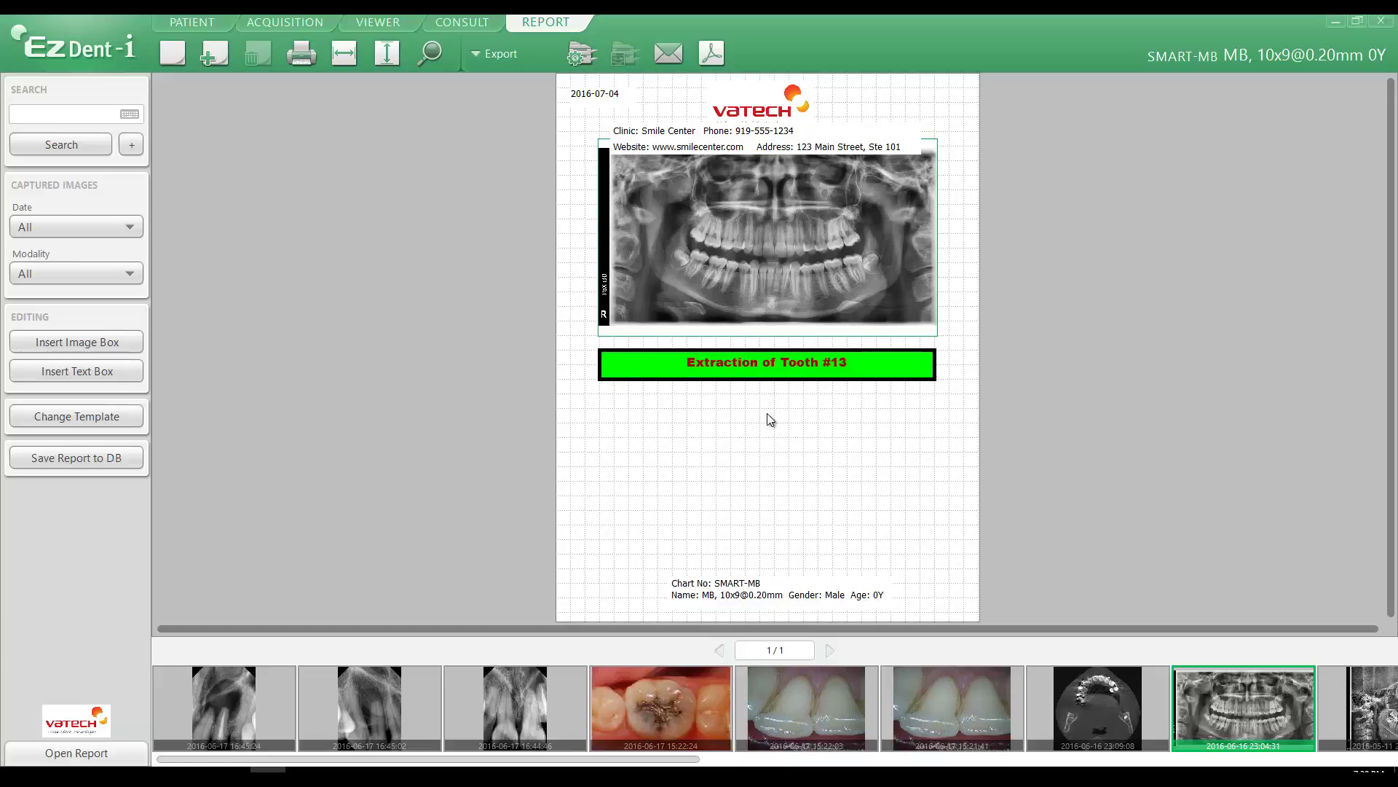
Set the text size of the "Extraction of Tooth #13" text box to 12 and its text color to black
click(641, 375)
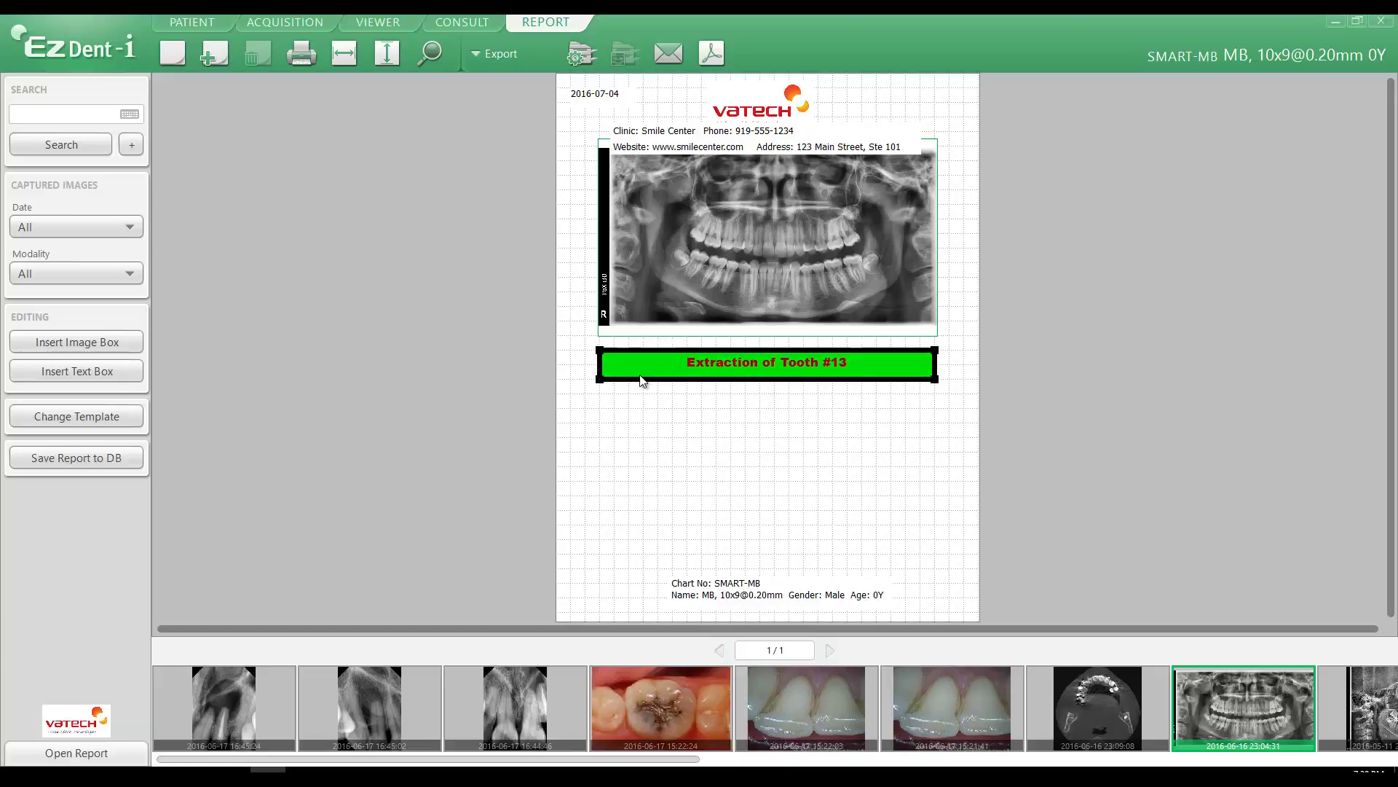
right_click(640, 375)
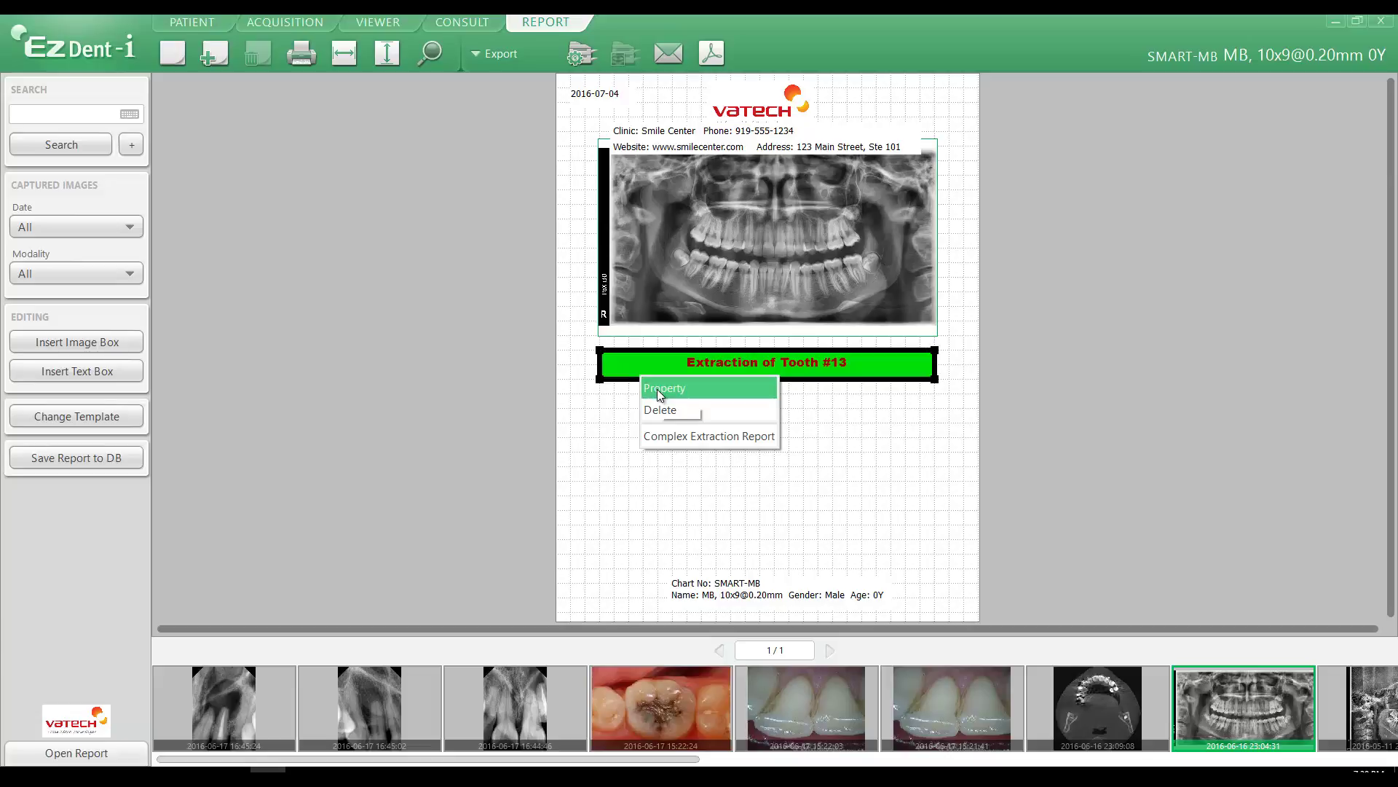
click(657, 389)
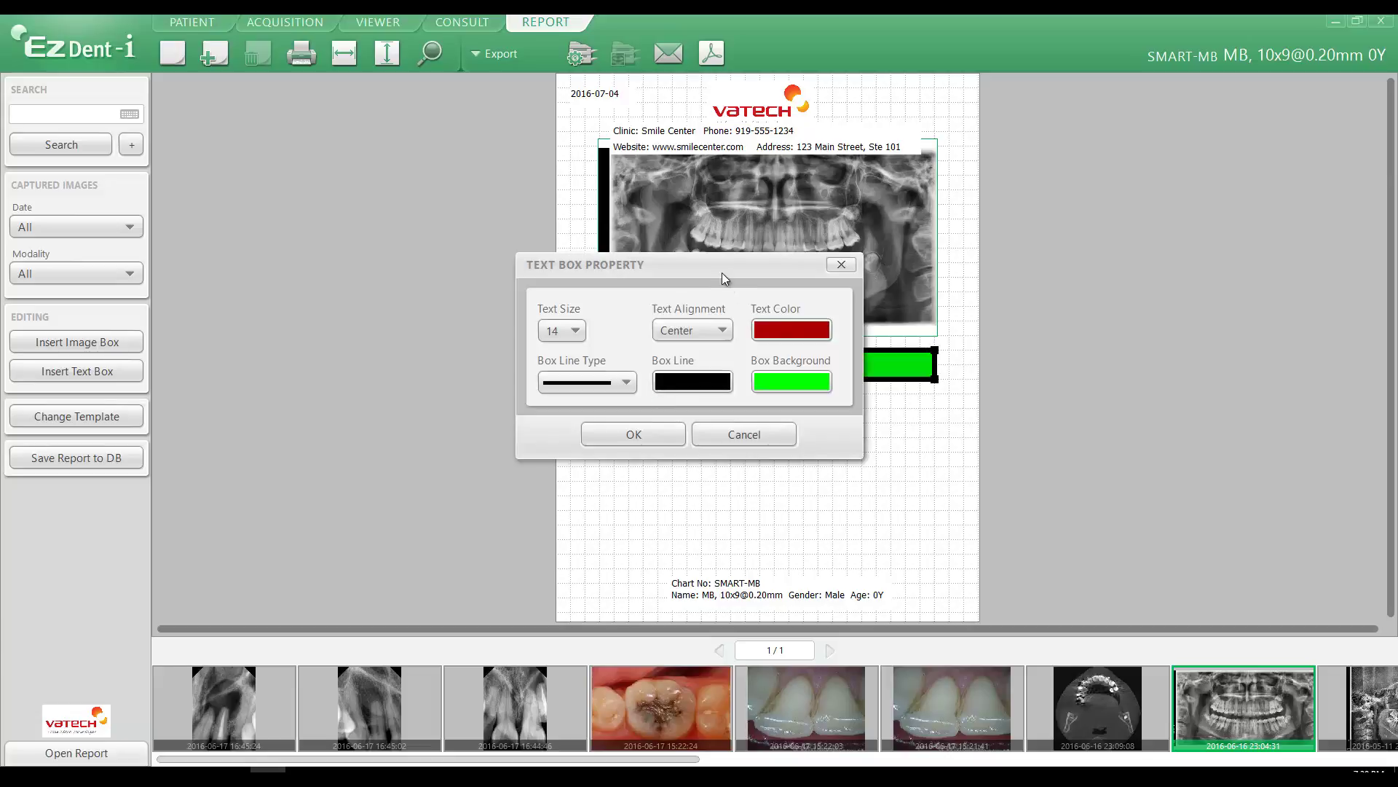
drag(723, 274, 1170, 231)
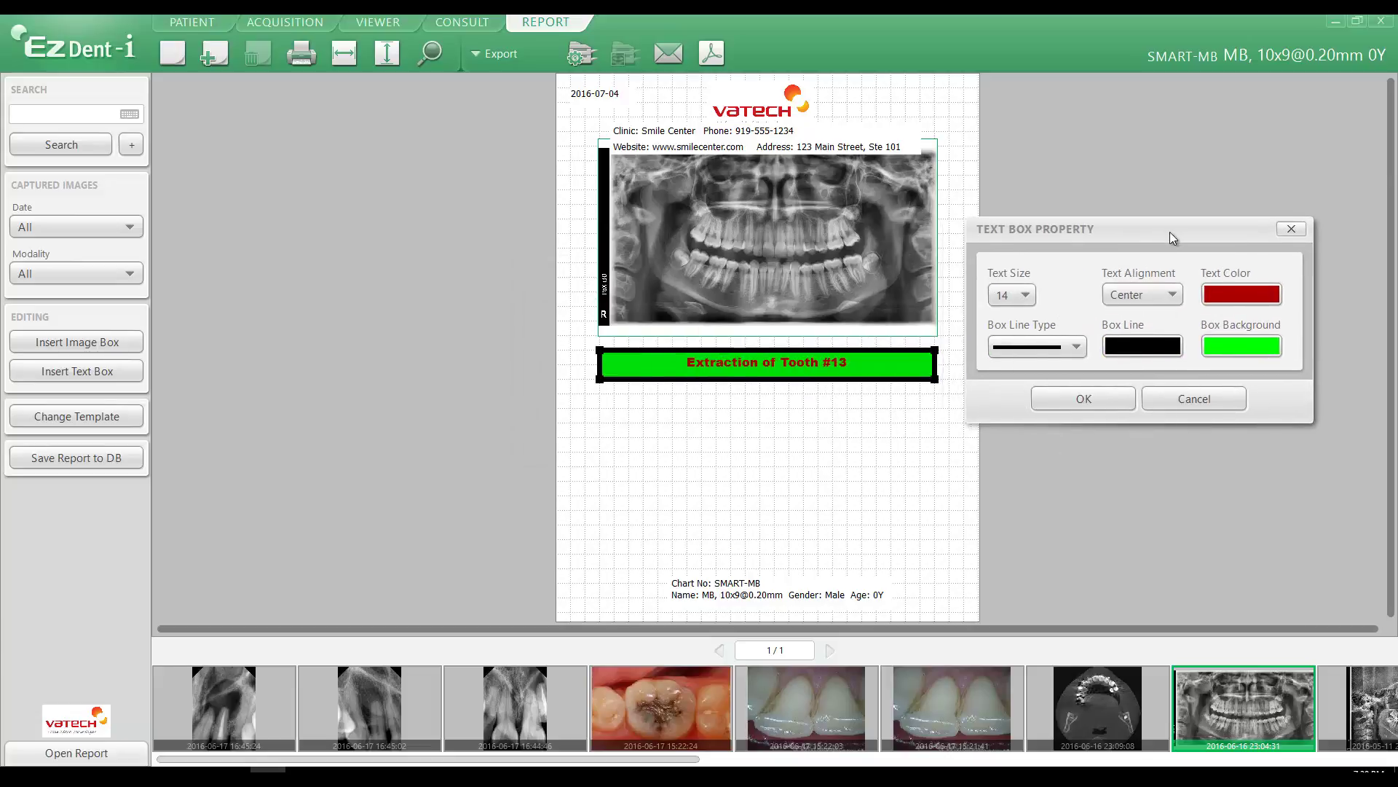
click(1028, 294)
click(1006, 386)
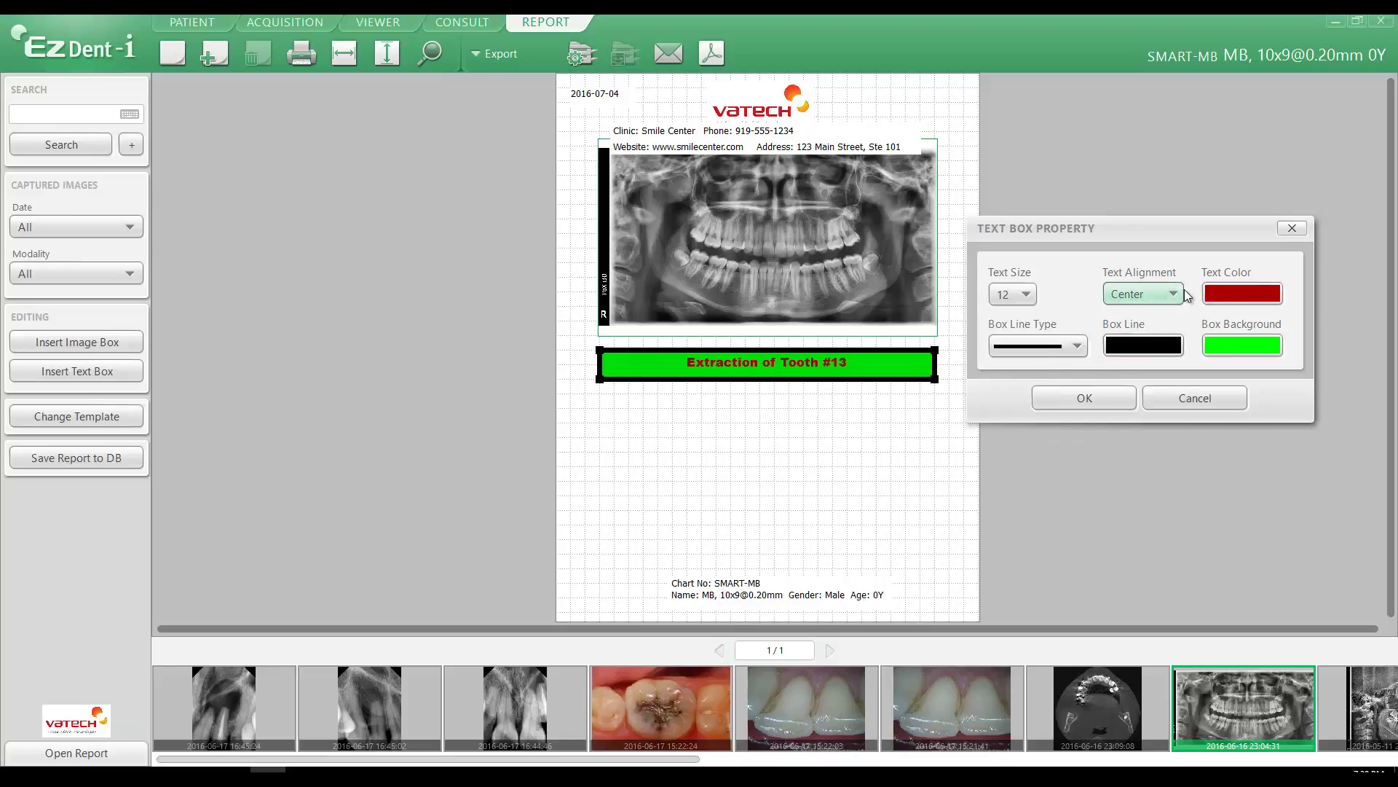
click(1235, 290)
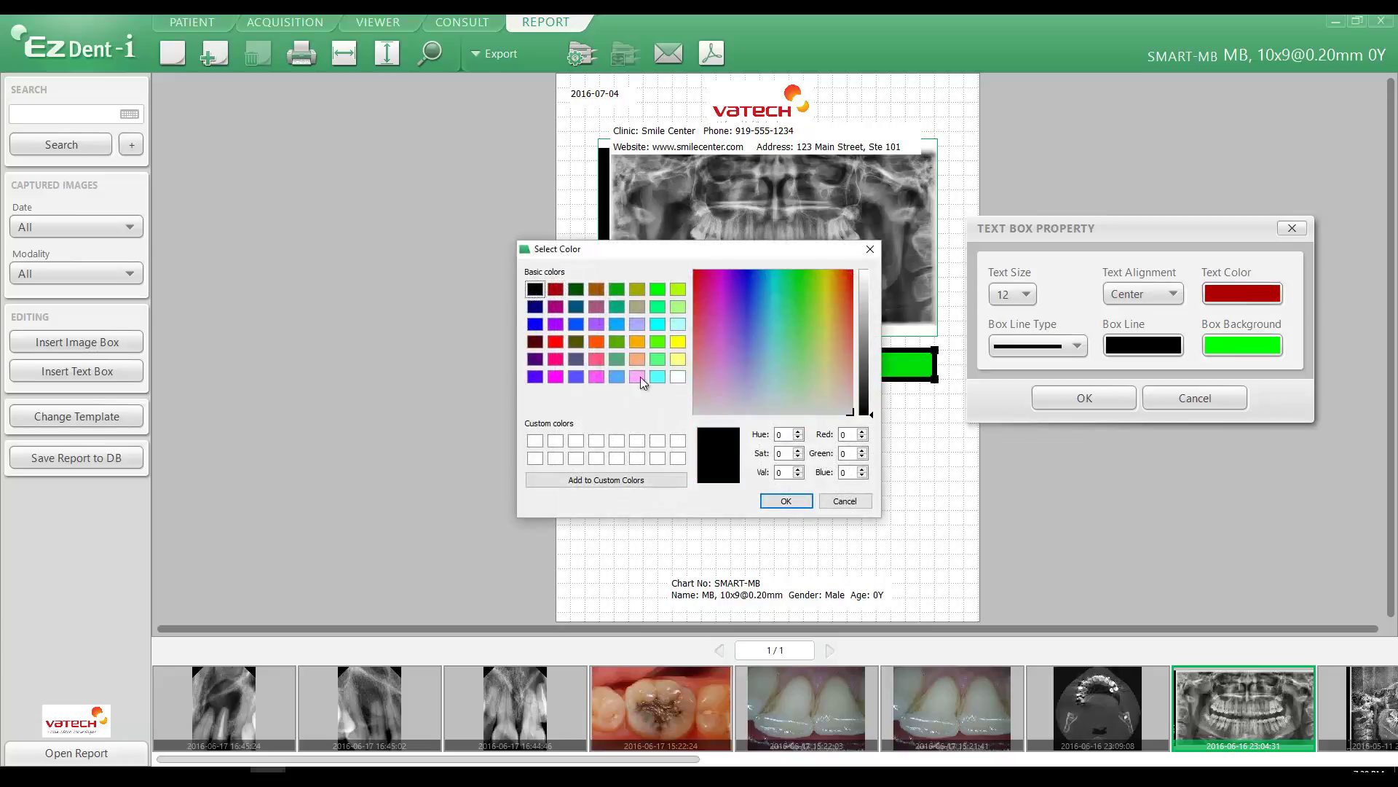
click(786, 501)
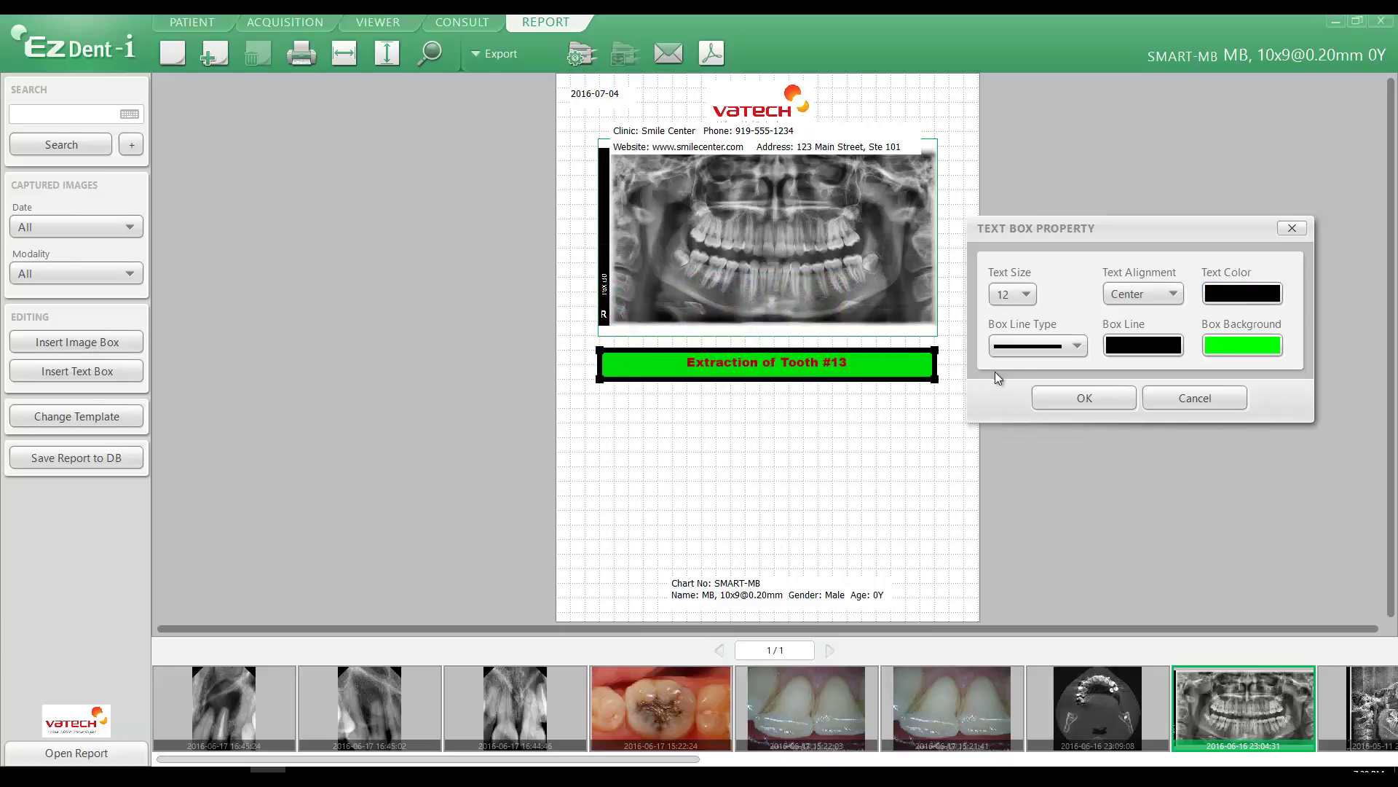
Give the text box a white background and a medium-thickness solid box line, and apply the properties
click(1247, 345)
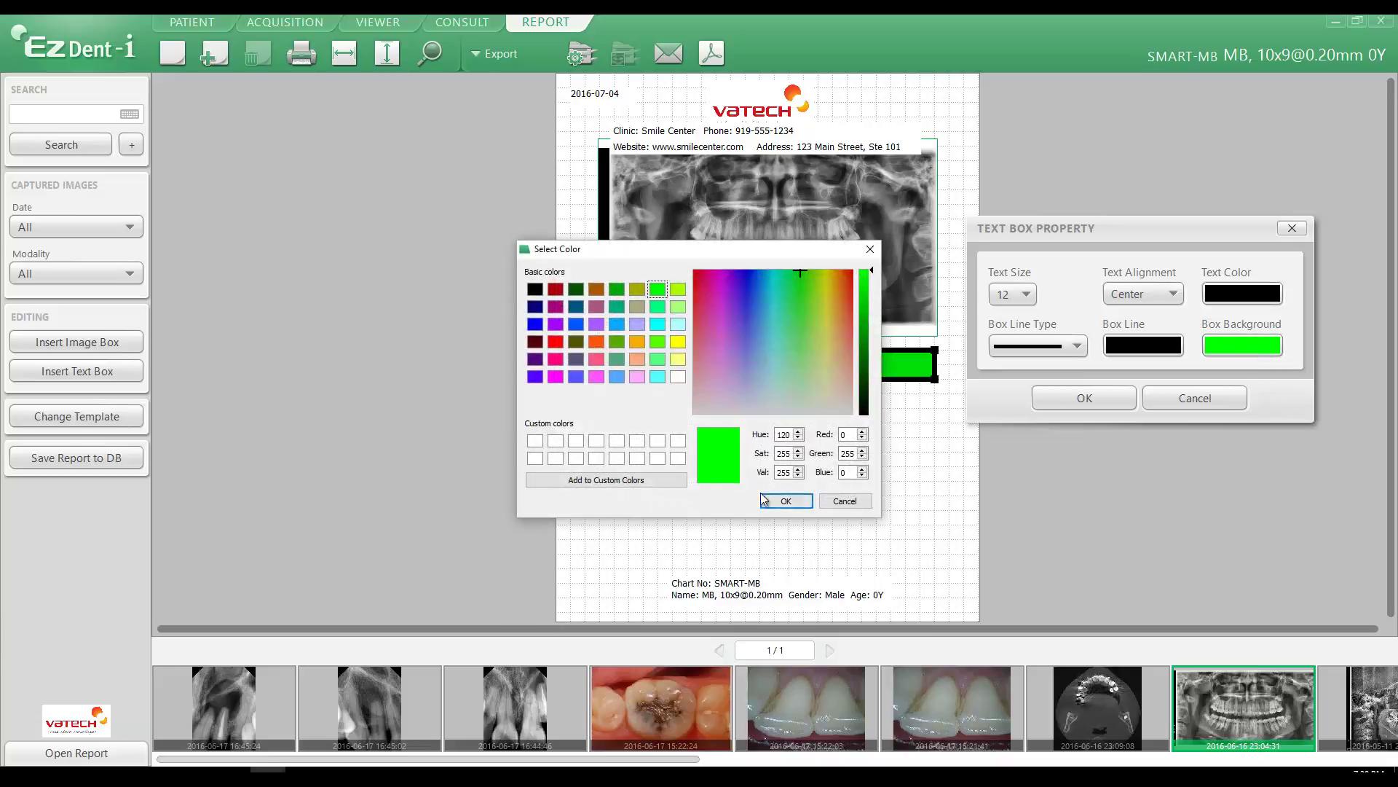
click(678, 376)
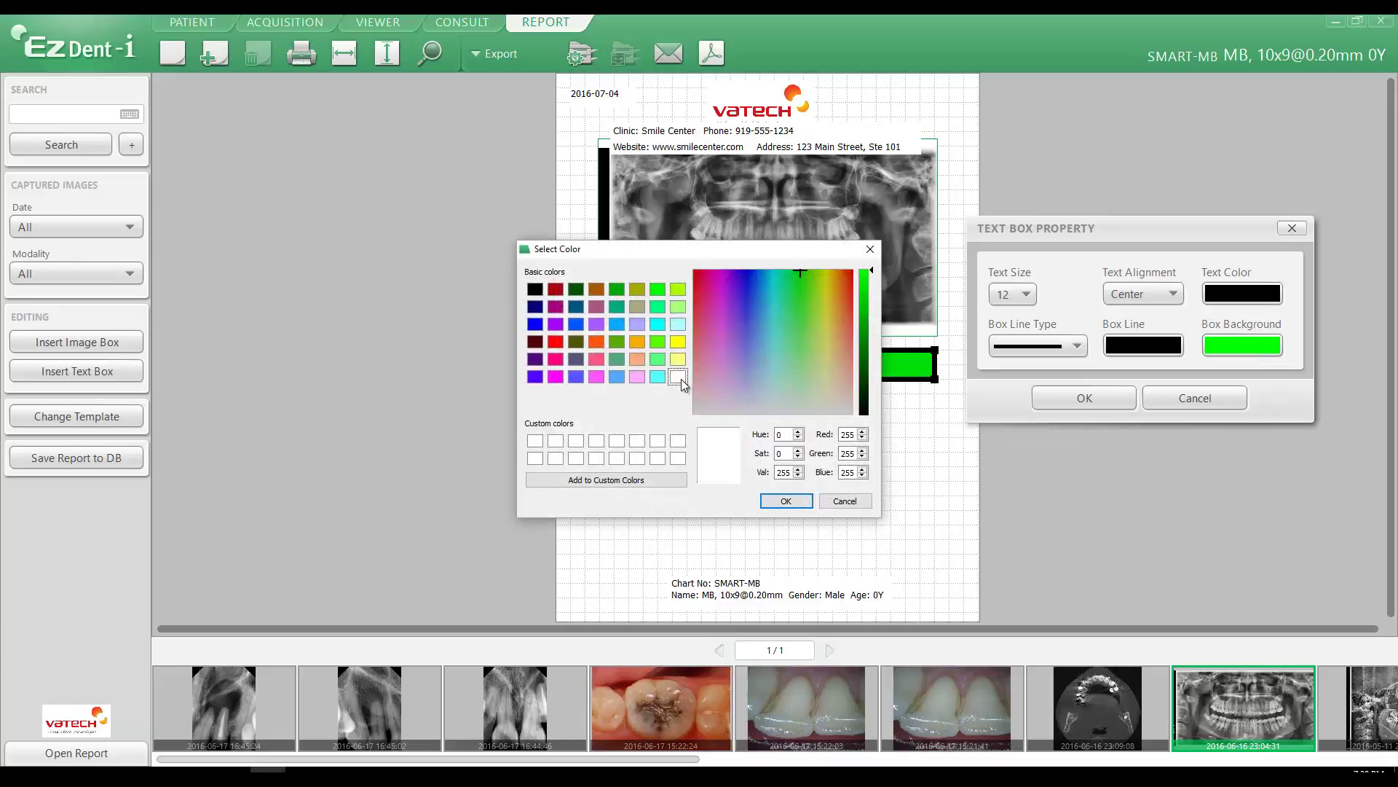
click(785, 501)
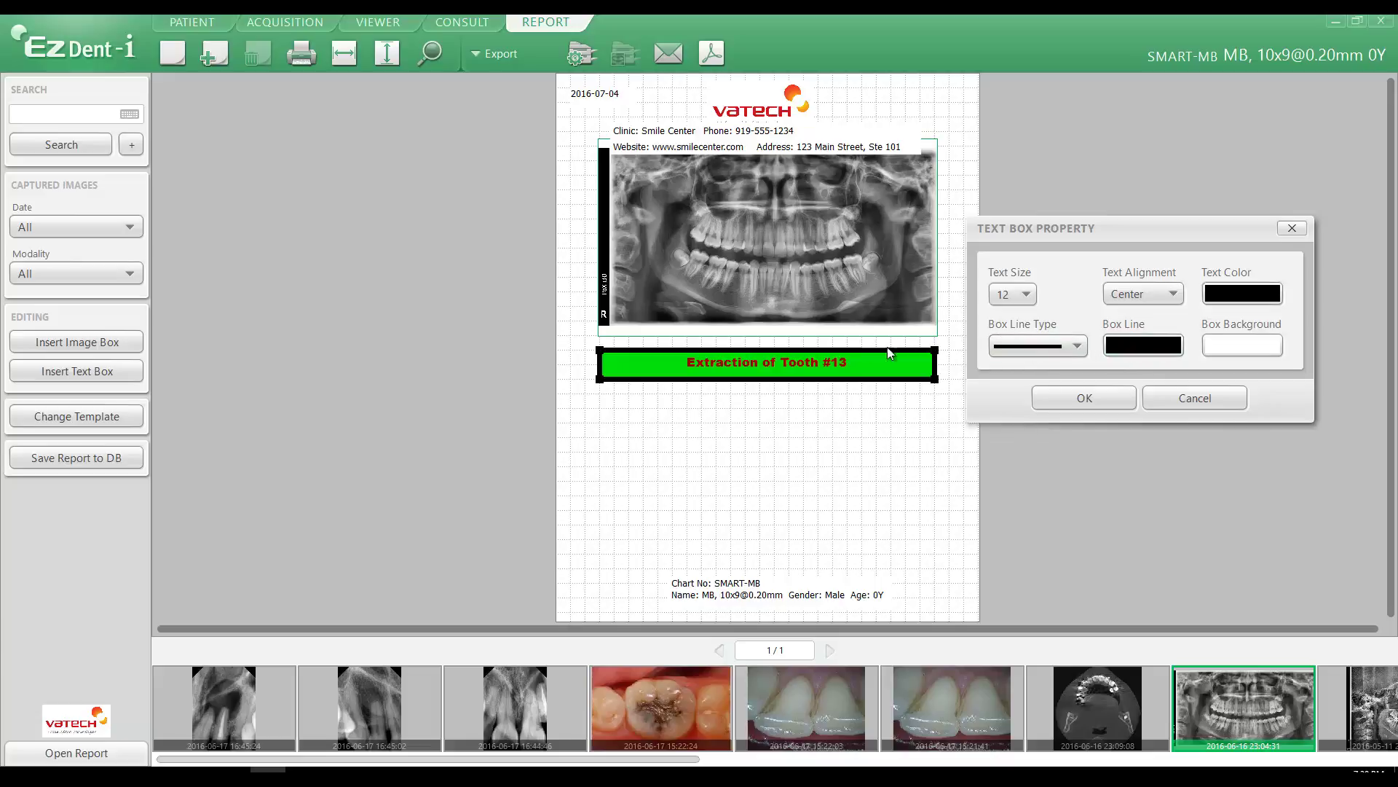
click(1045, 349)
click(1038, 394)
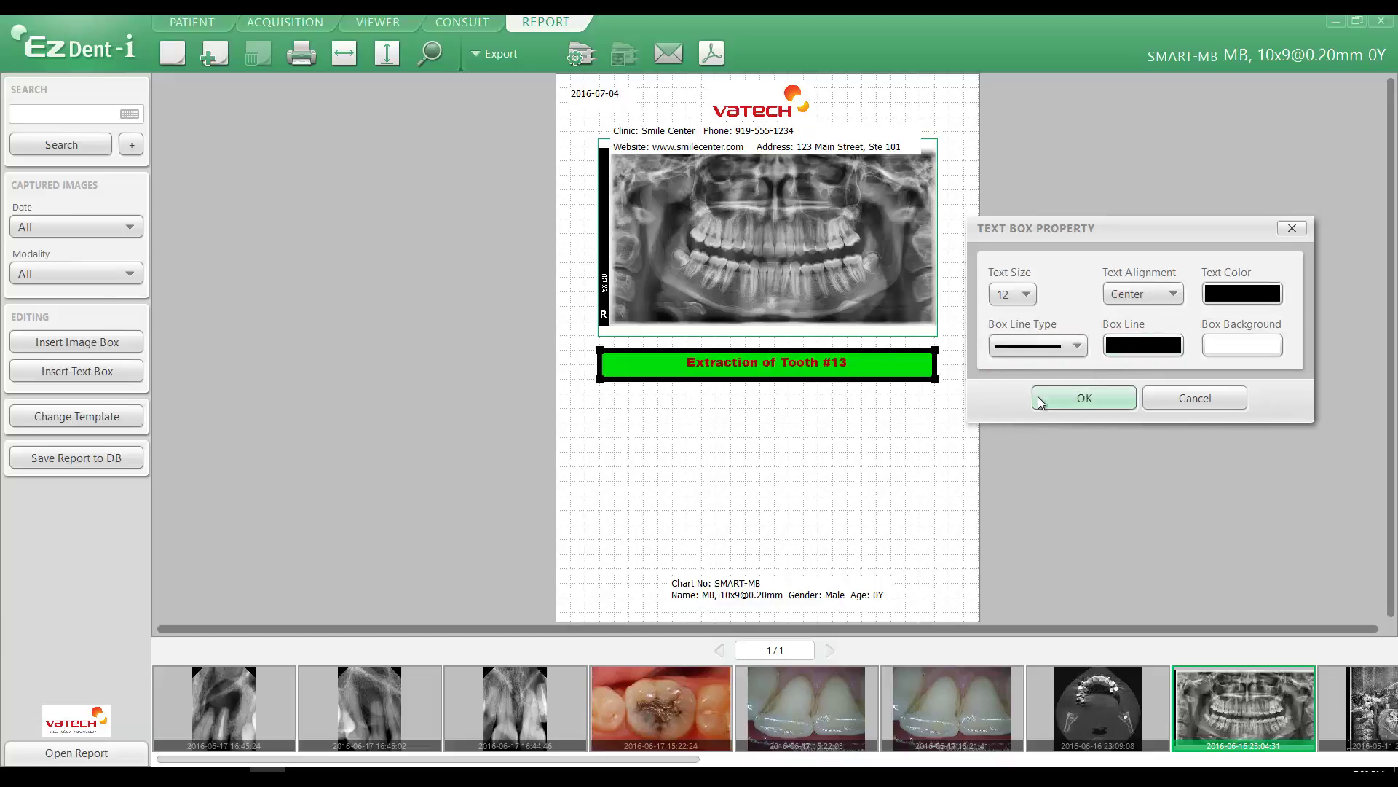
click(1085, 398)
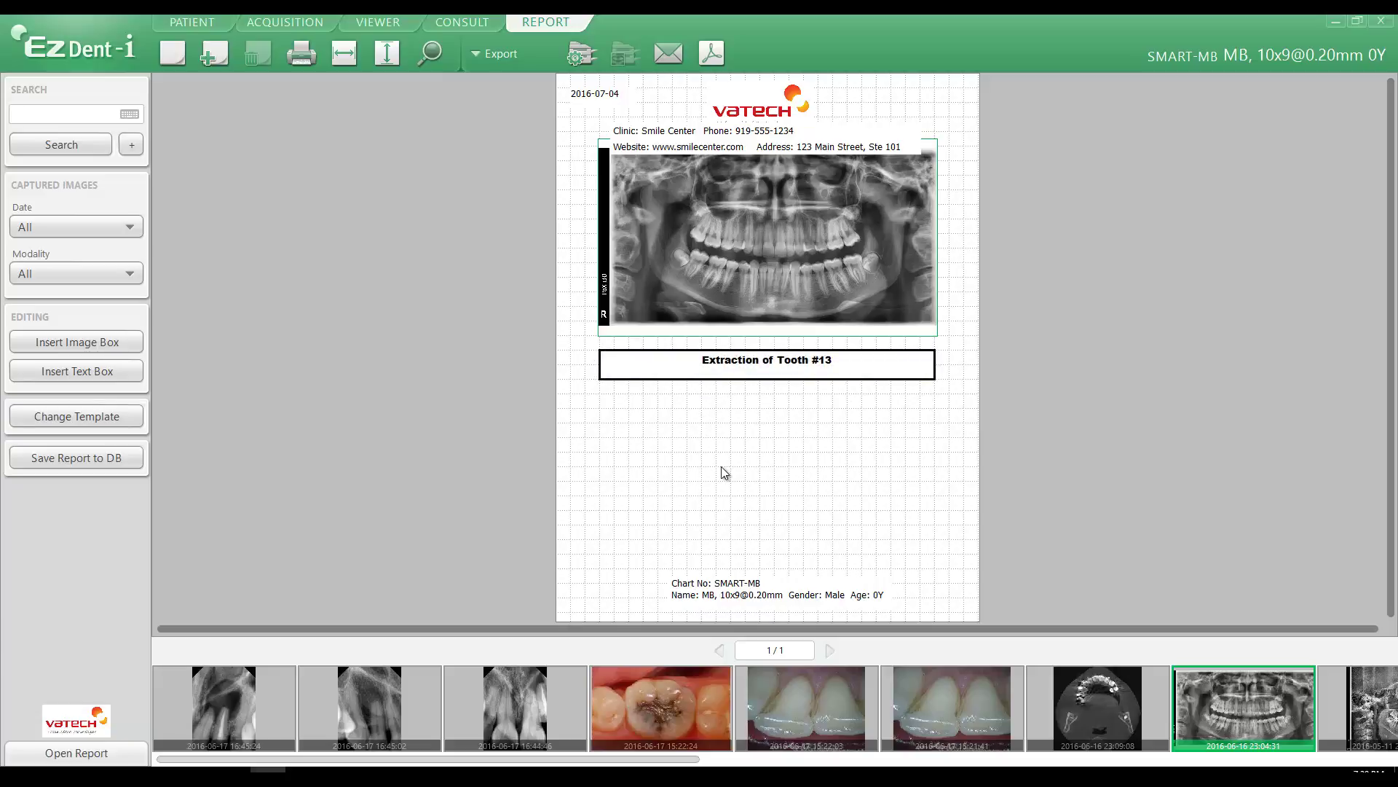
In the report settings, set the image box boundary line style to the short-dashed line
click(91, 36)
click(81, 238)
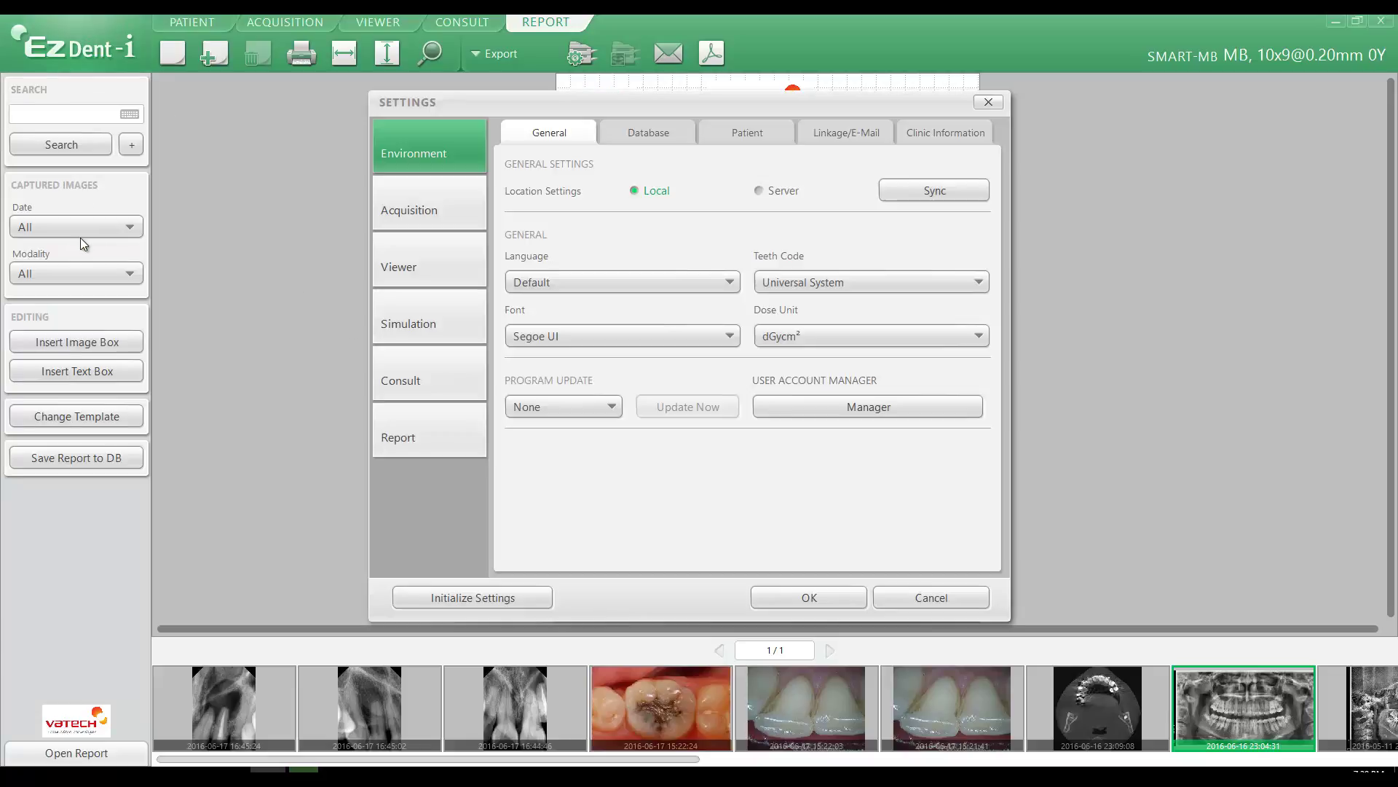
click(405, 429)
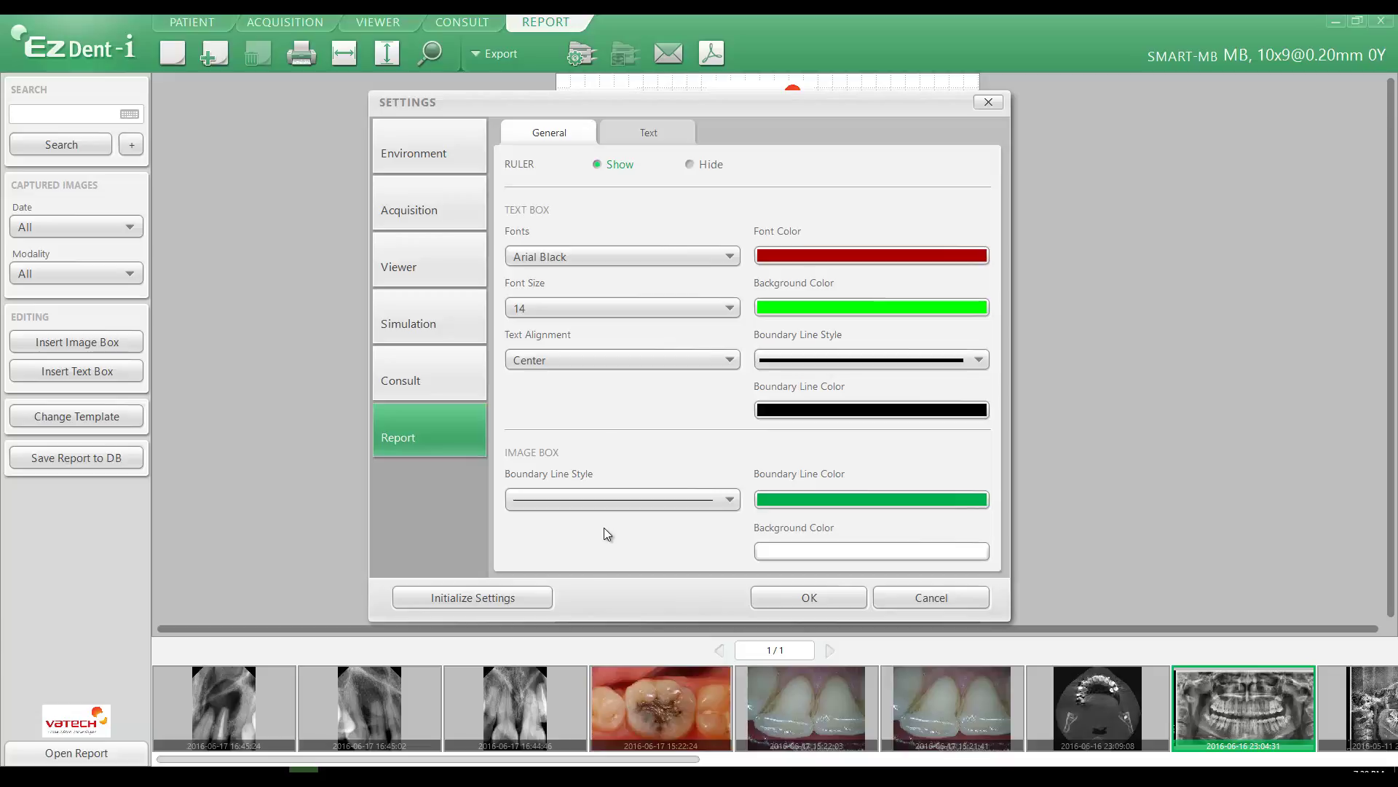
click(595, 498)
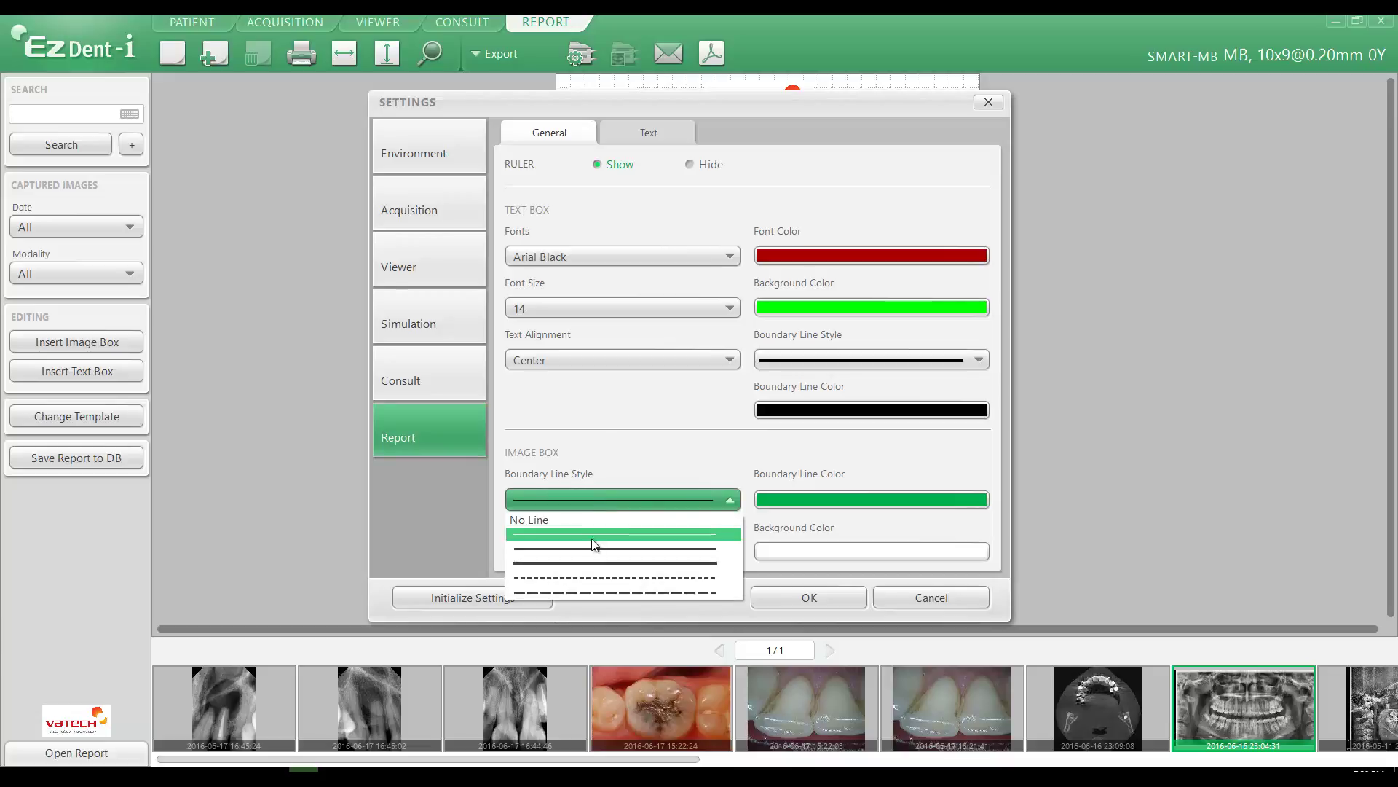
click(593, 578)
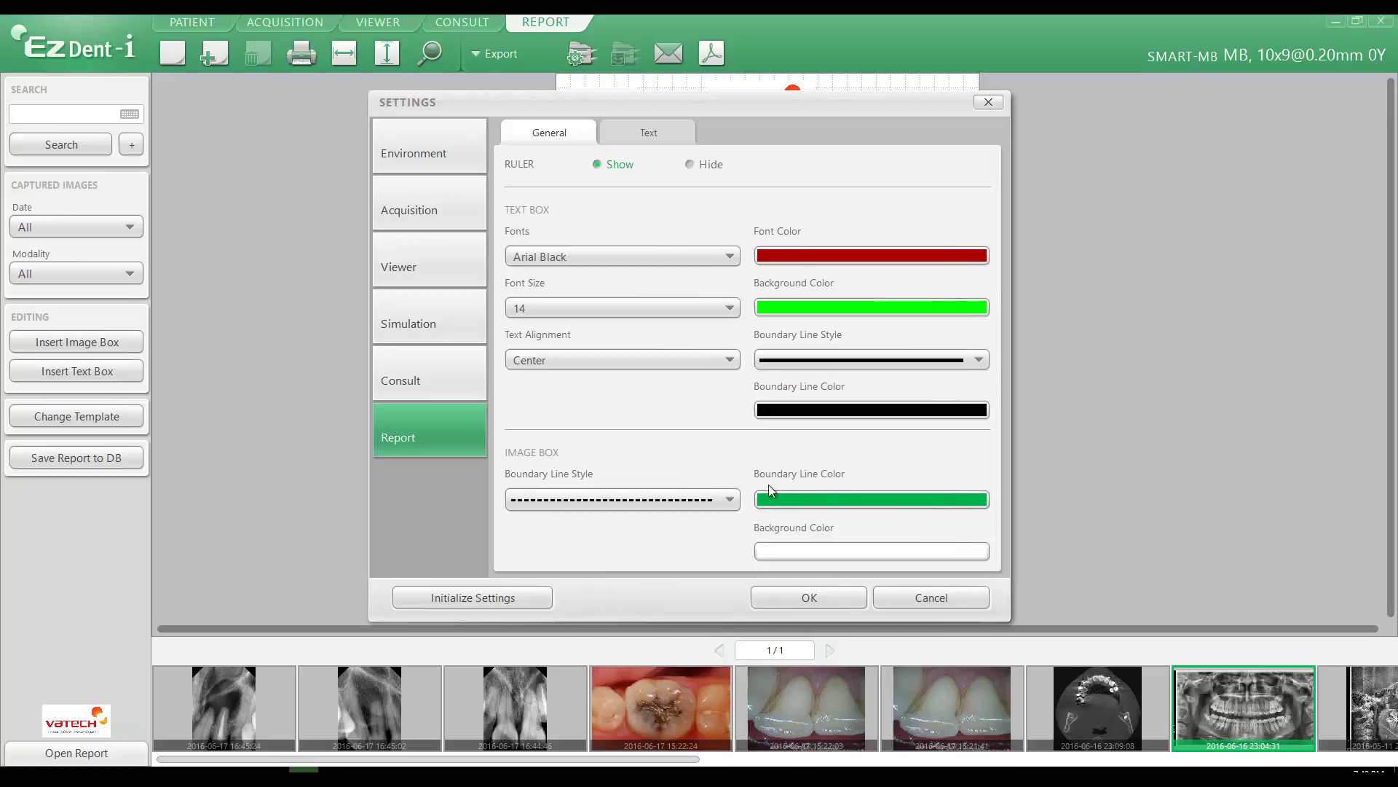
Set the image box boundary line color to dark red and its background color to light cyan, and save the settings
click(855, 498)
click(554, 289)
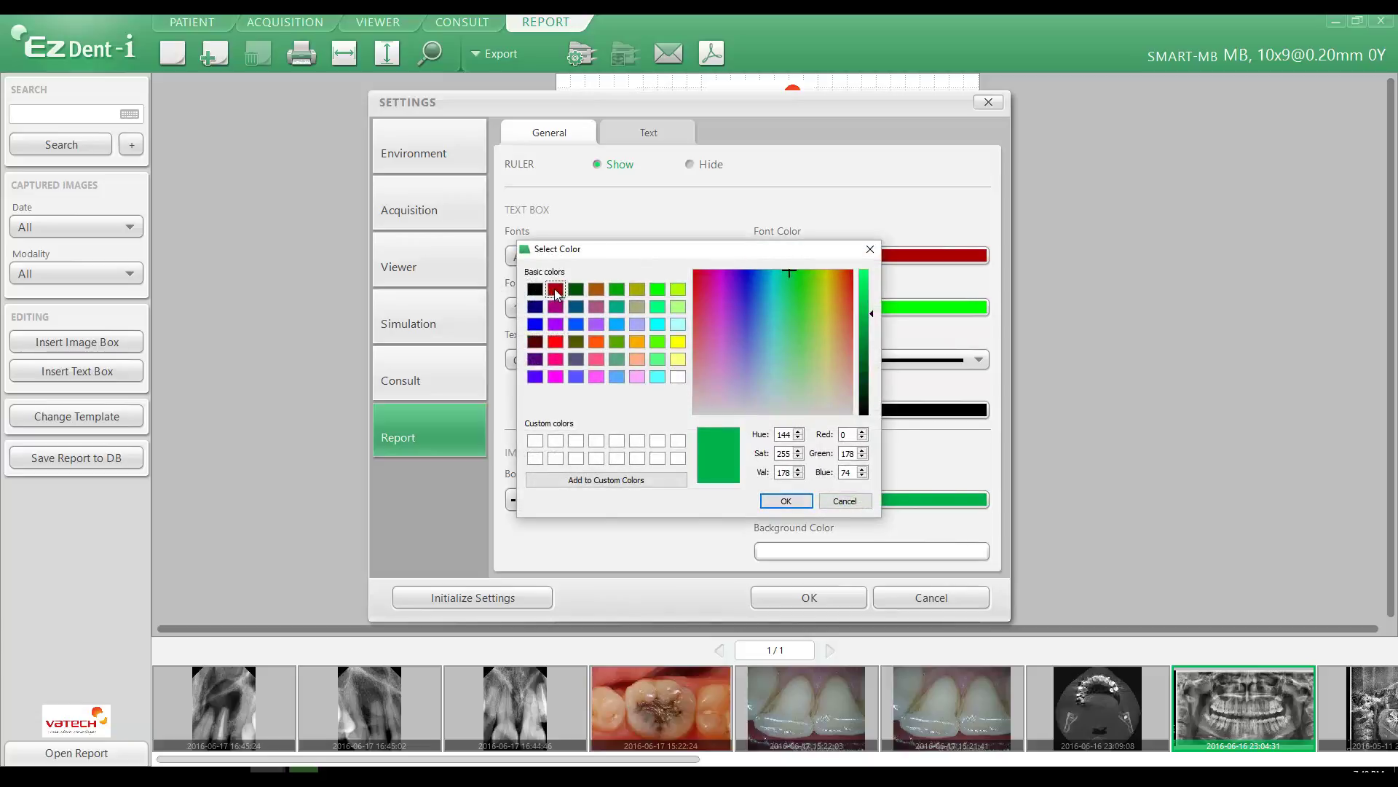
click(786, 501)
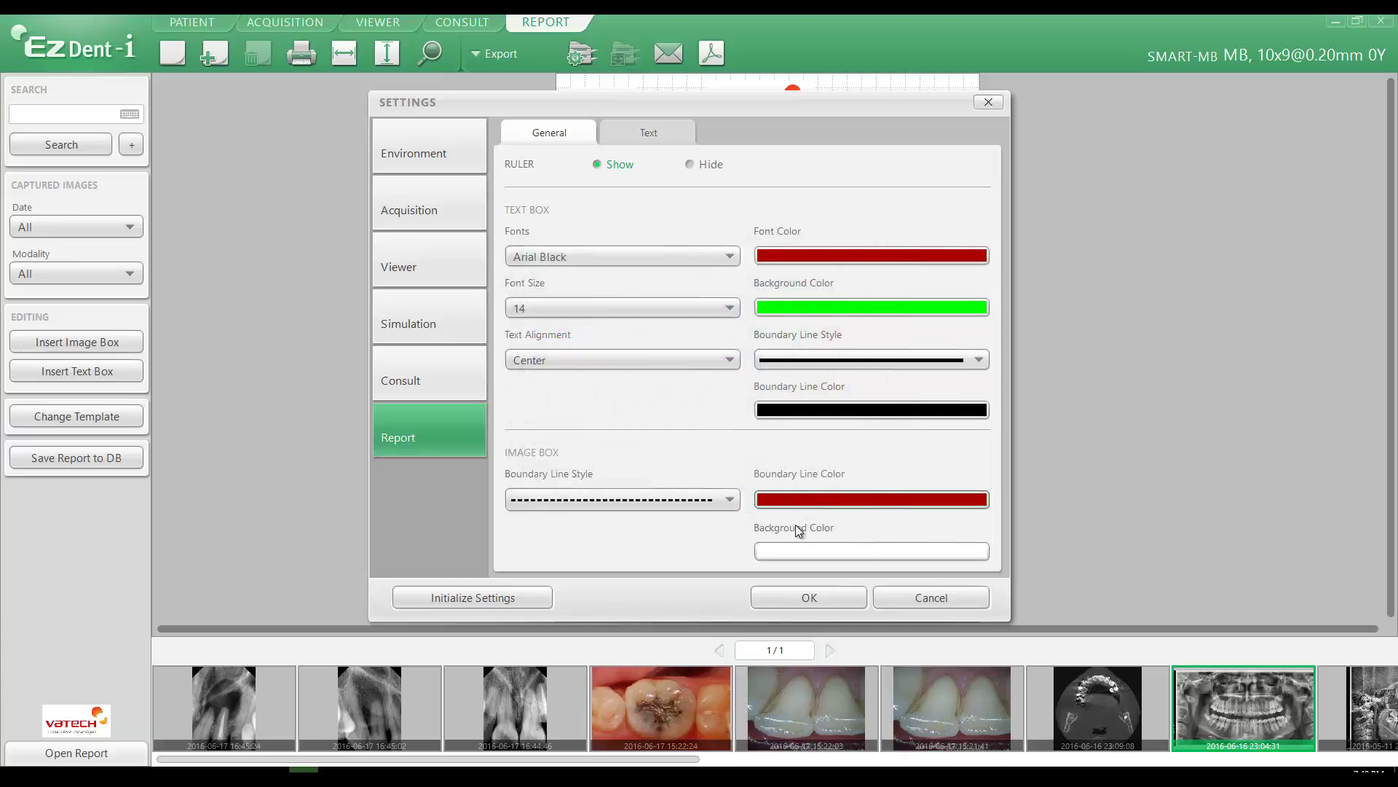
click(805, 552)
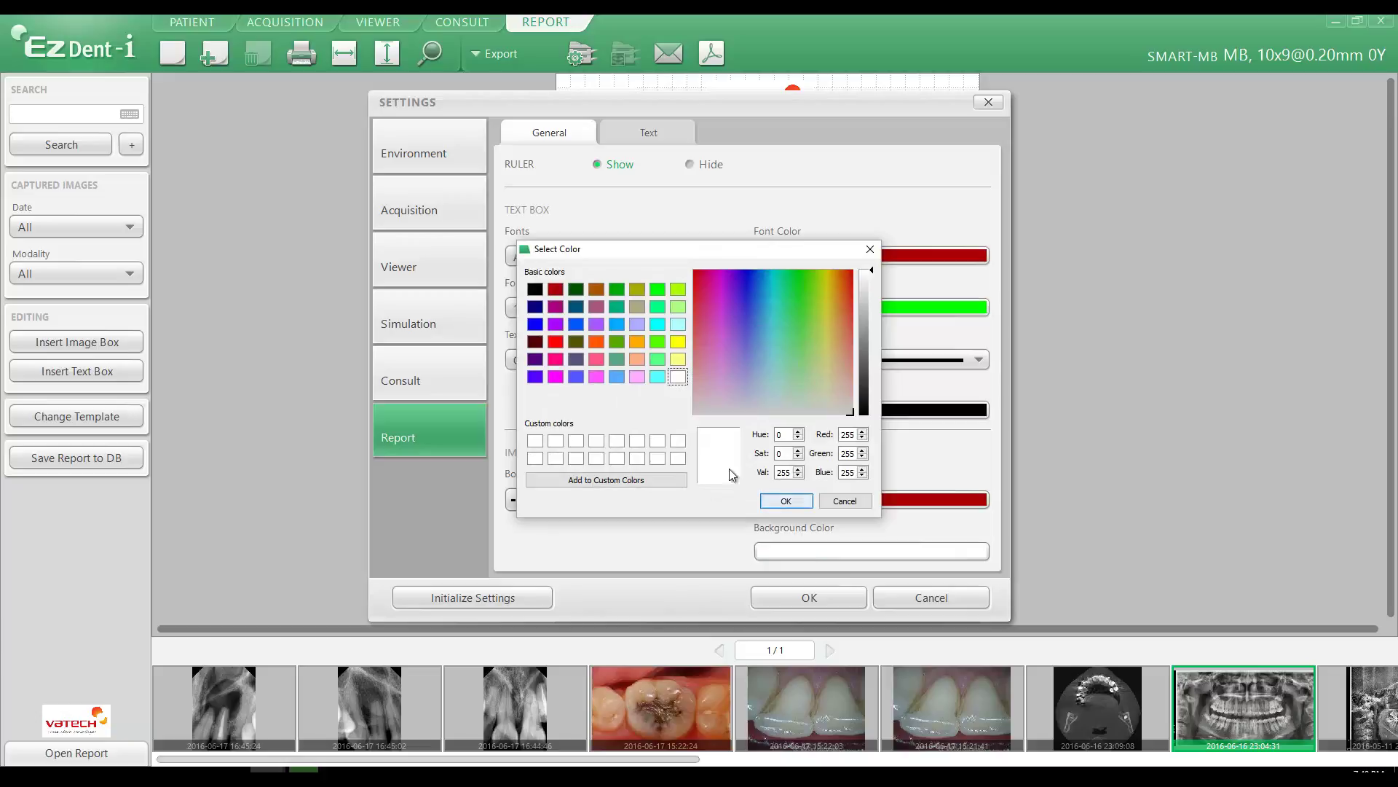
click(677, 324)
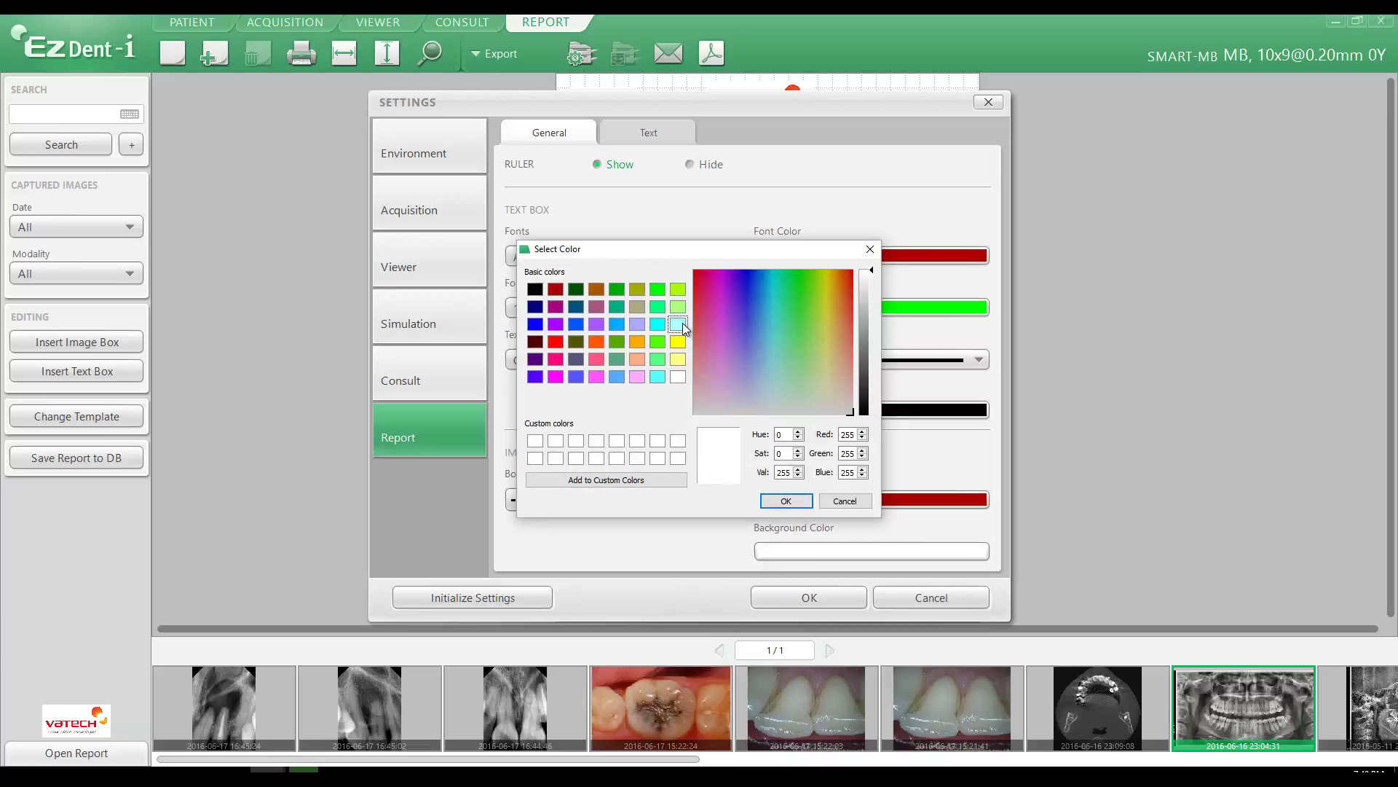
click(783, 501)
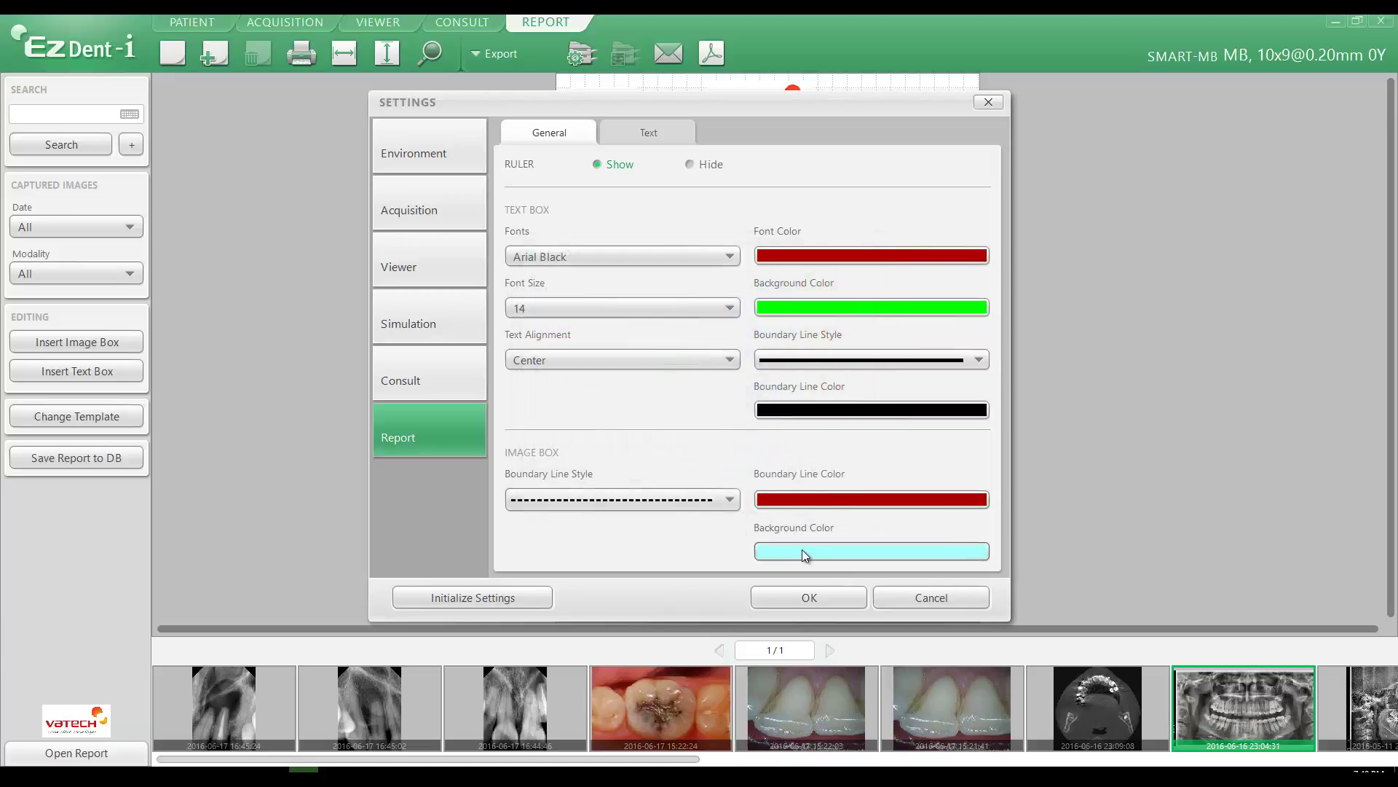
click(809, 600)
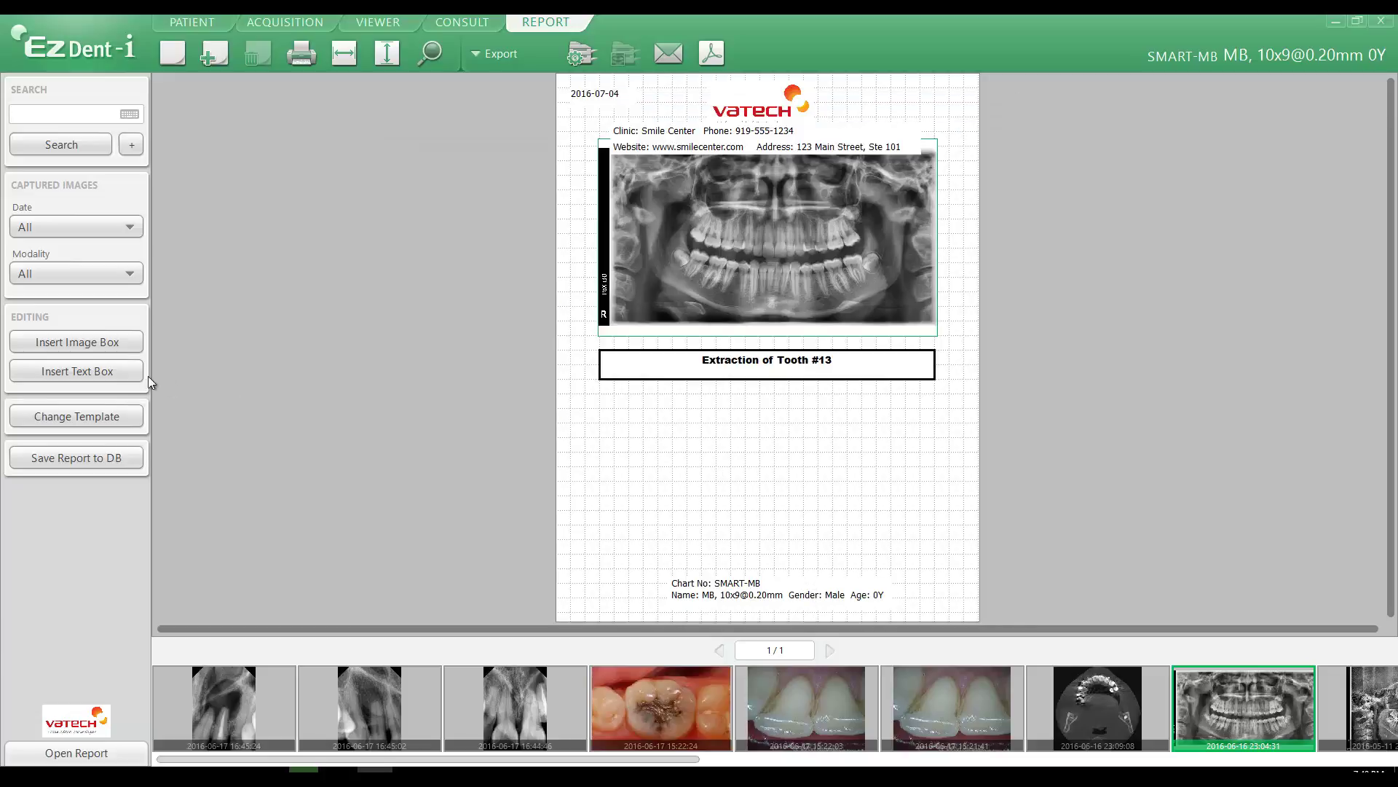
Insert an image box, place it below the text box, and resize it to fit above the patient details at the text box's width
click(42, 342)
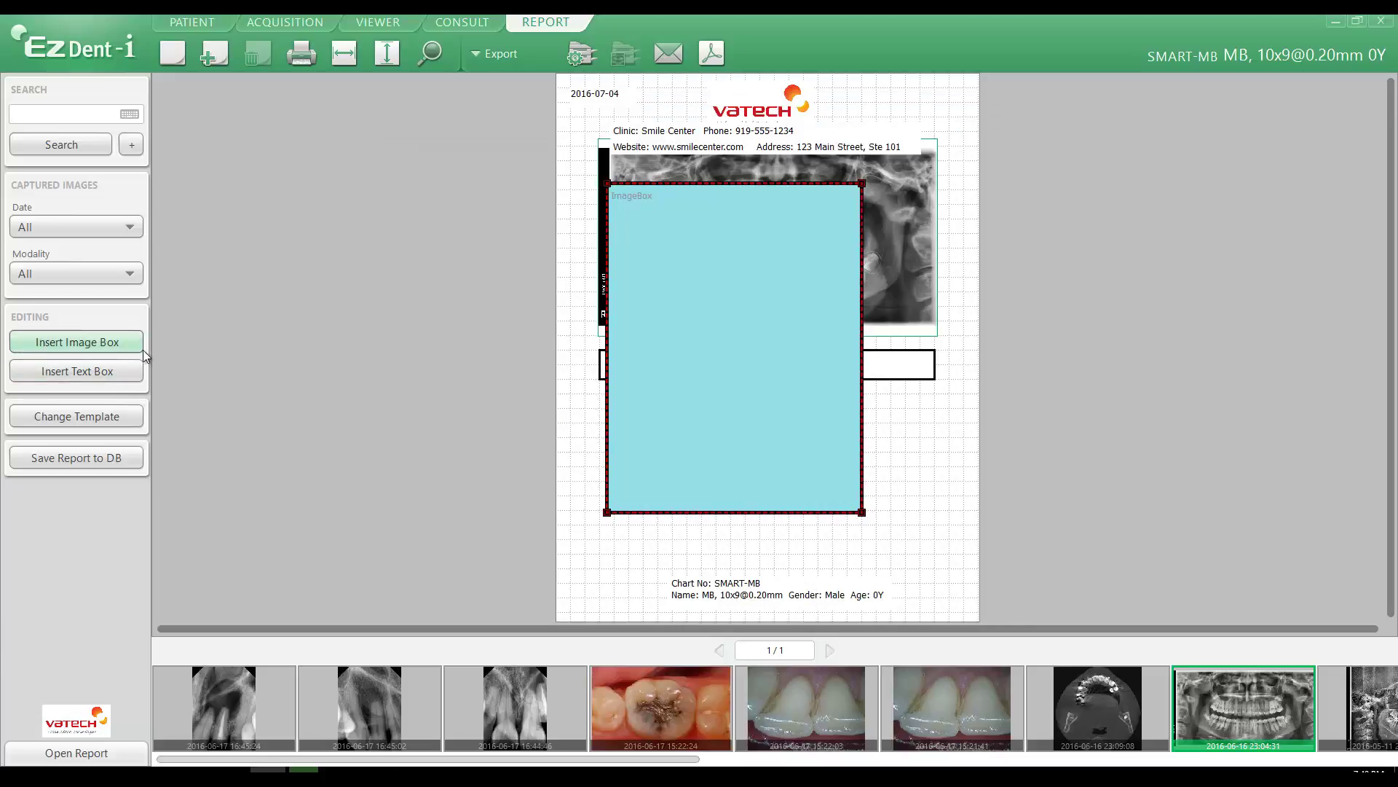
drag(767, 388, 774, 424)
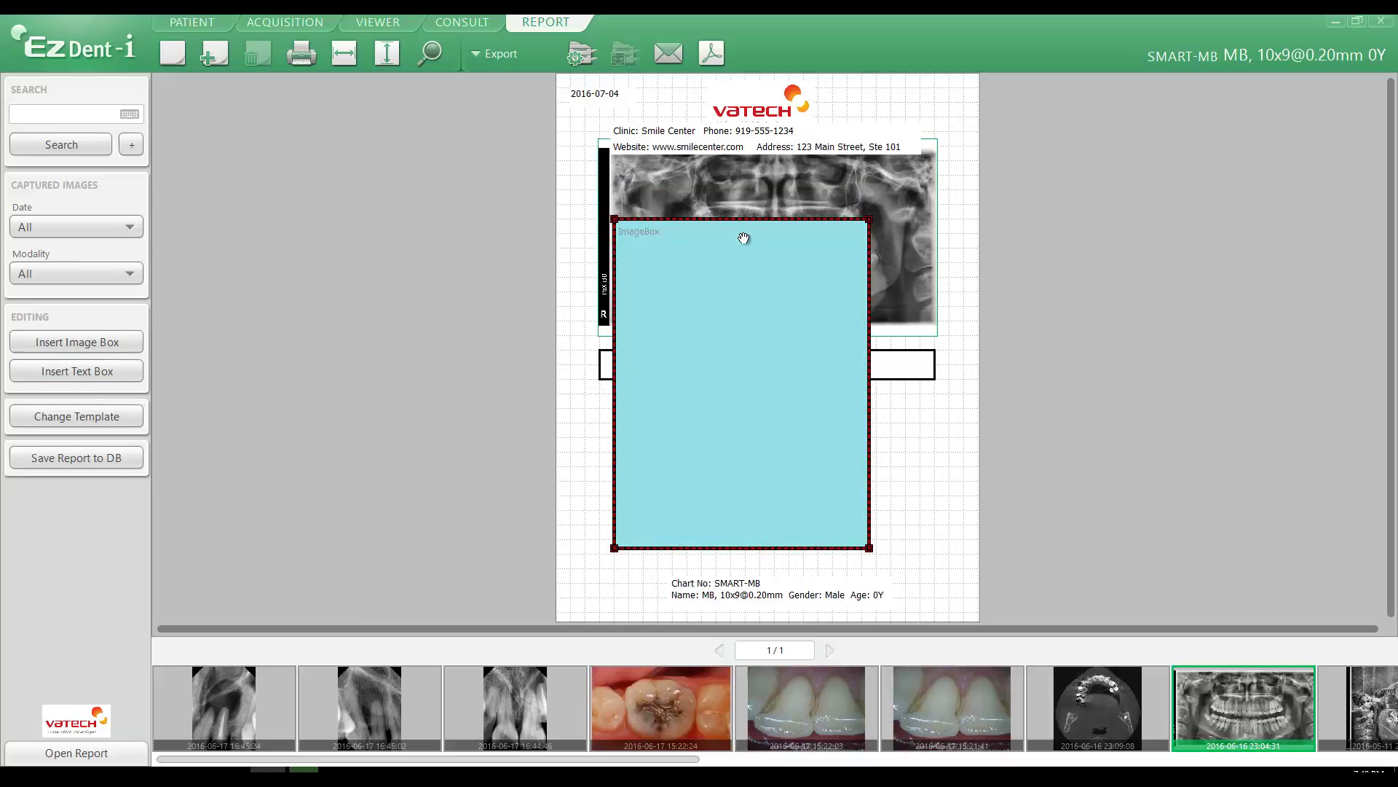
drag(747, 237, 730, 456)
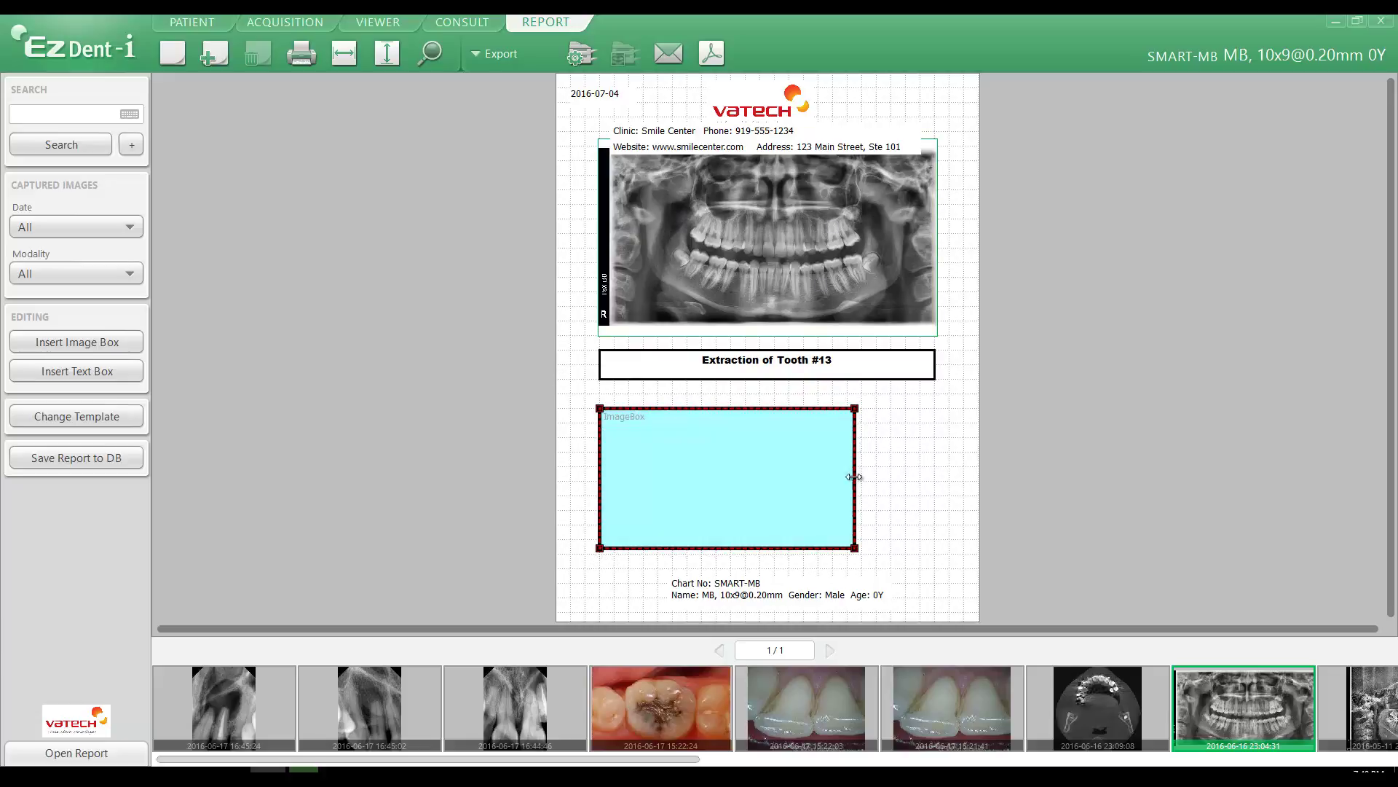
drag(855, 477, 929, 476)
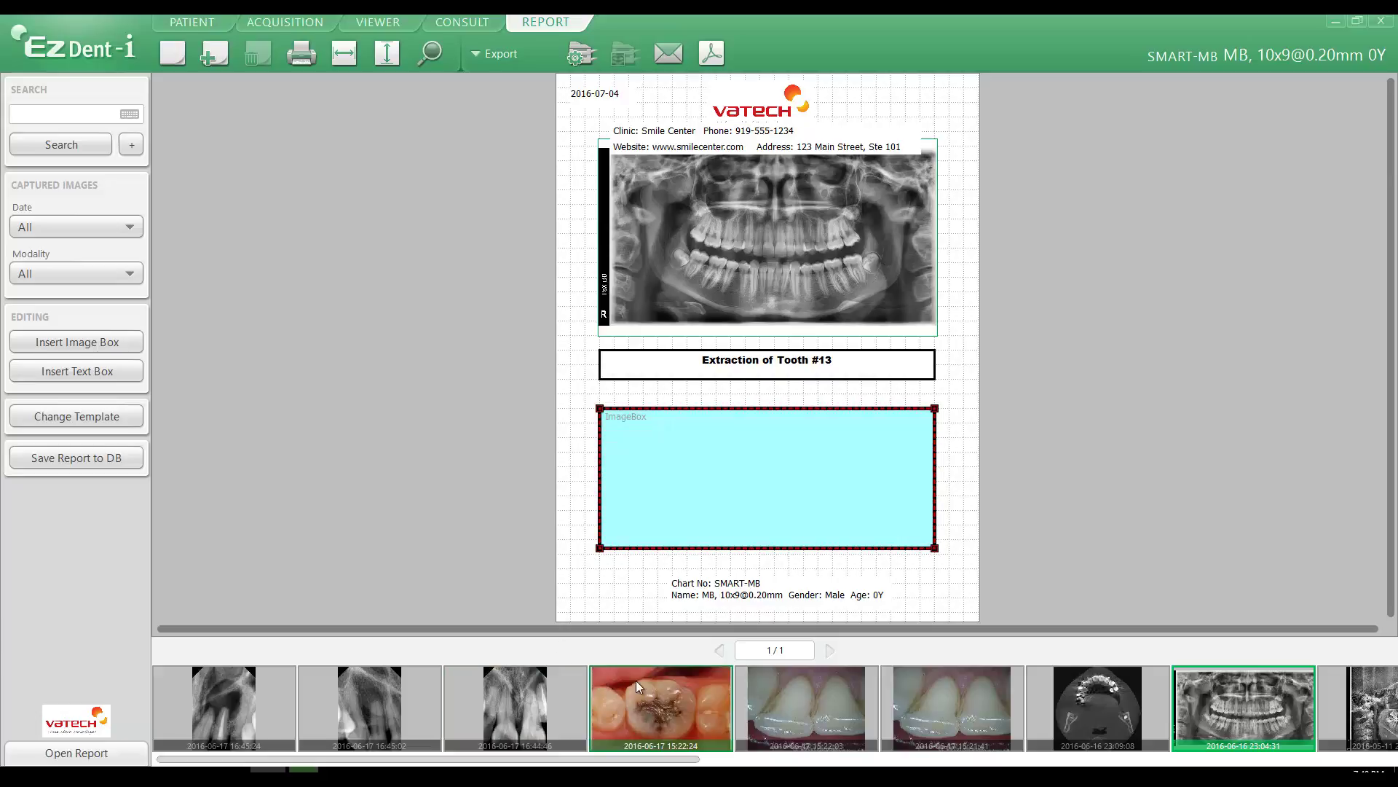
drag(636, 680, 762, 479)
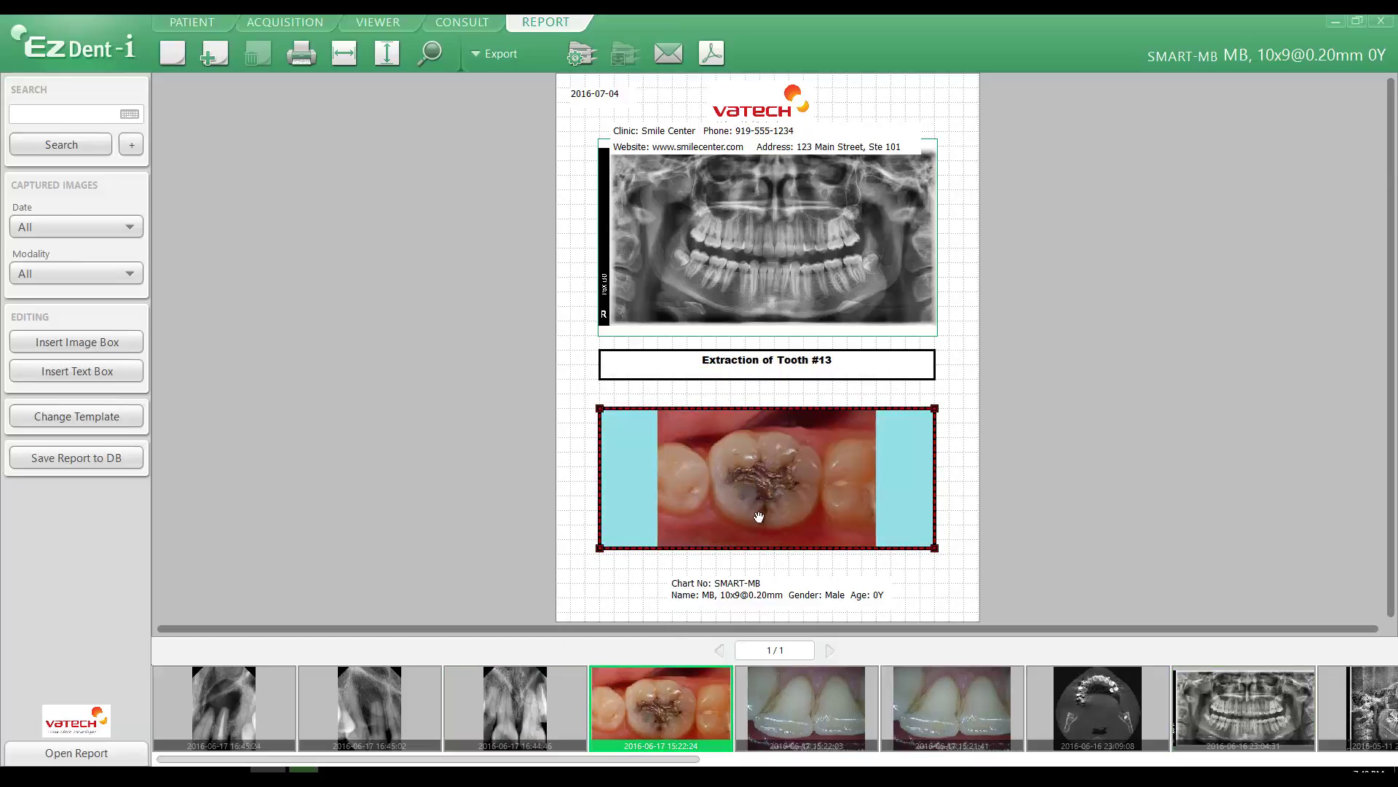
drag(598, 480, 705, 474)
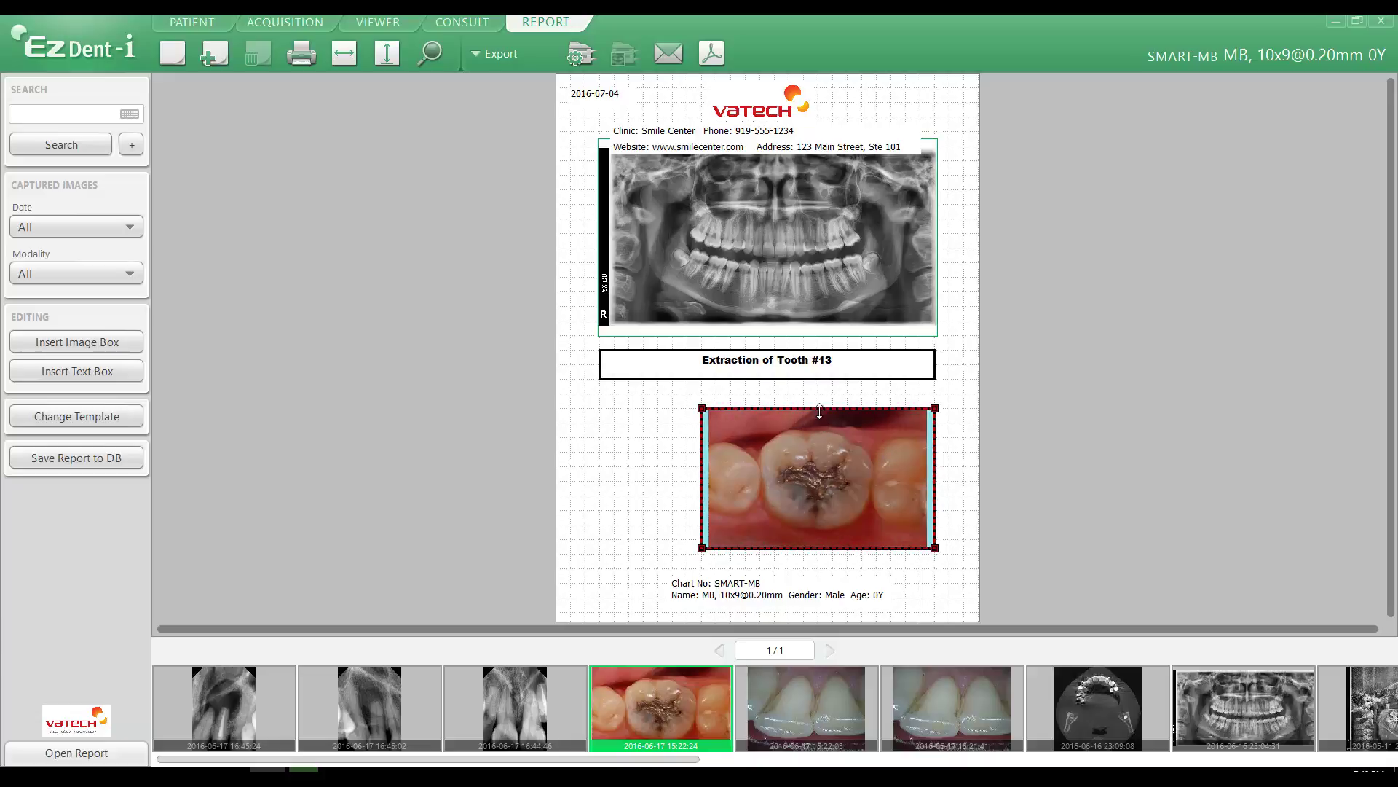
drag(820, 408, 819, 394)
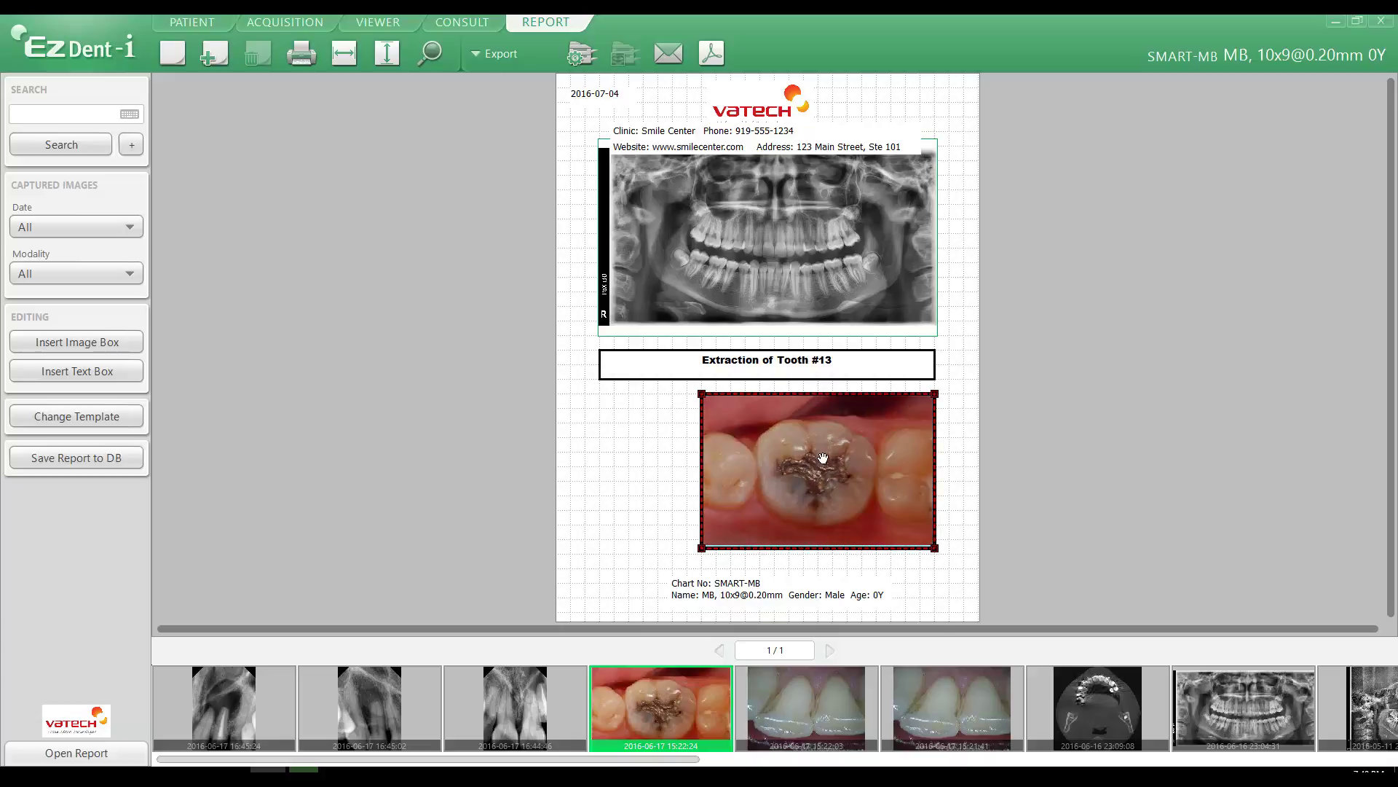
Center the molar photo's image box beneath the text box, adjust its lower edge, and deselect it
drag(821, 460, 793, 475)
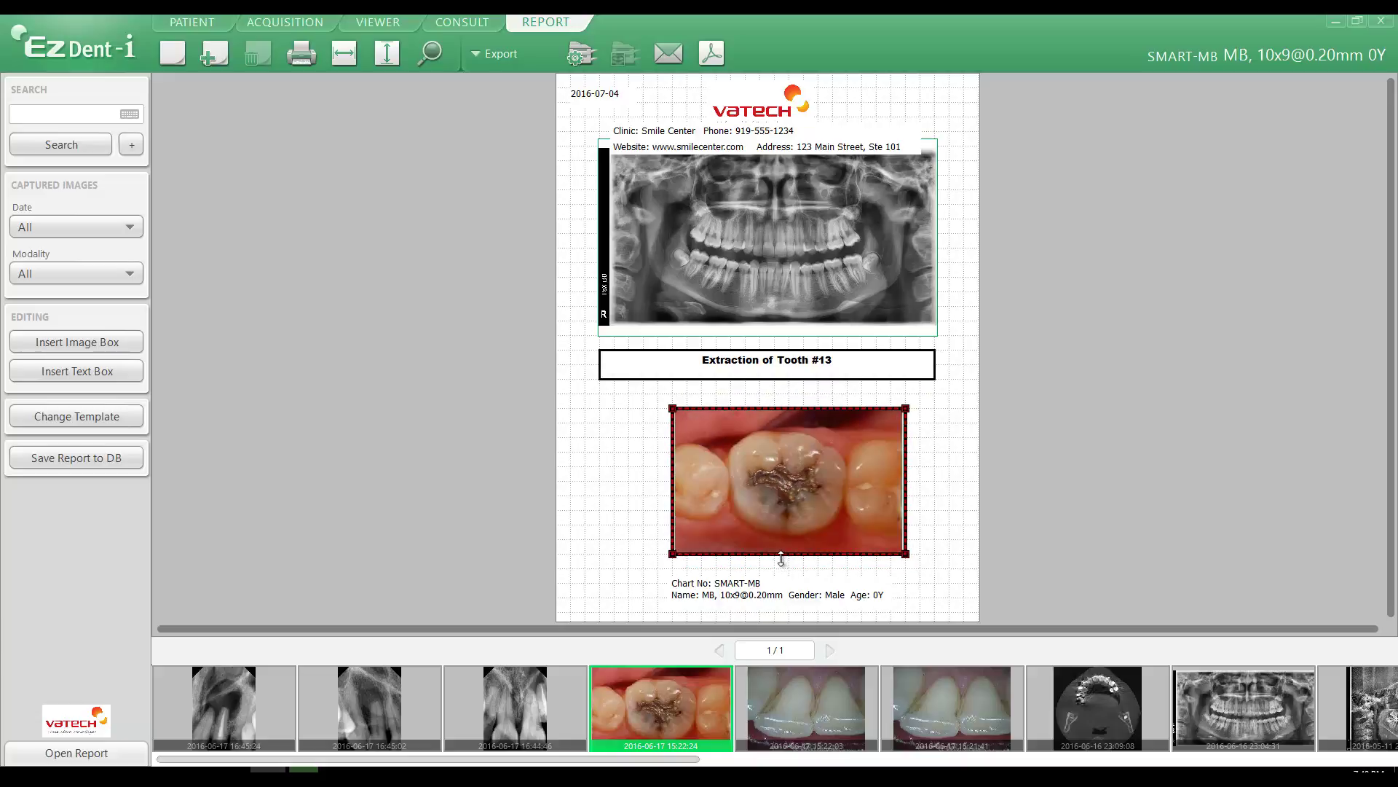
drag(782, 559, 781, 556)
click(779, 583)
click(641, 521)
drag(783, 490, 769, 490)
click(623, 496)
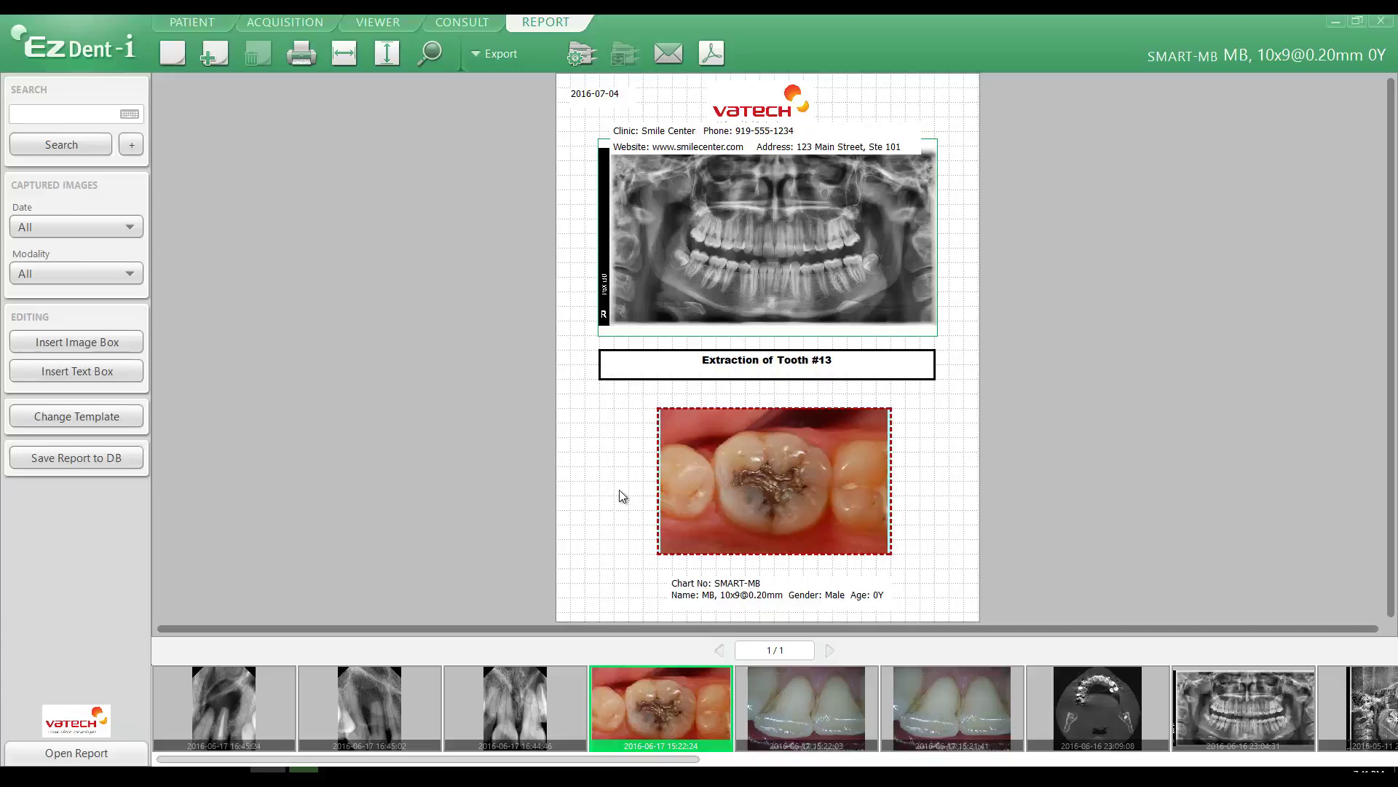
Add a predefined report text titled "Implant Case" in the report text settings
click(81, 37)
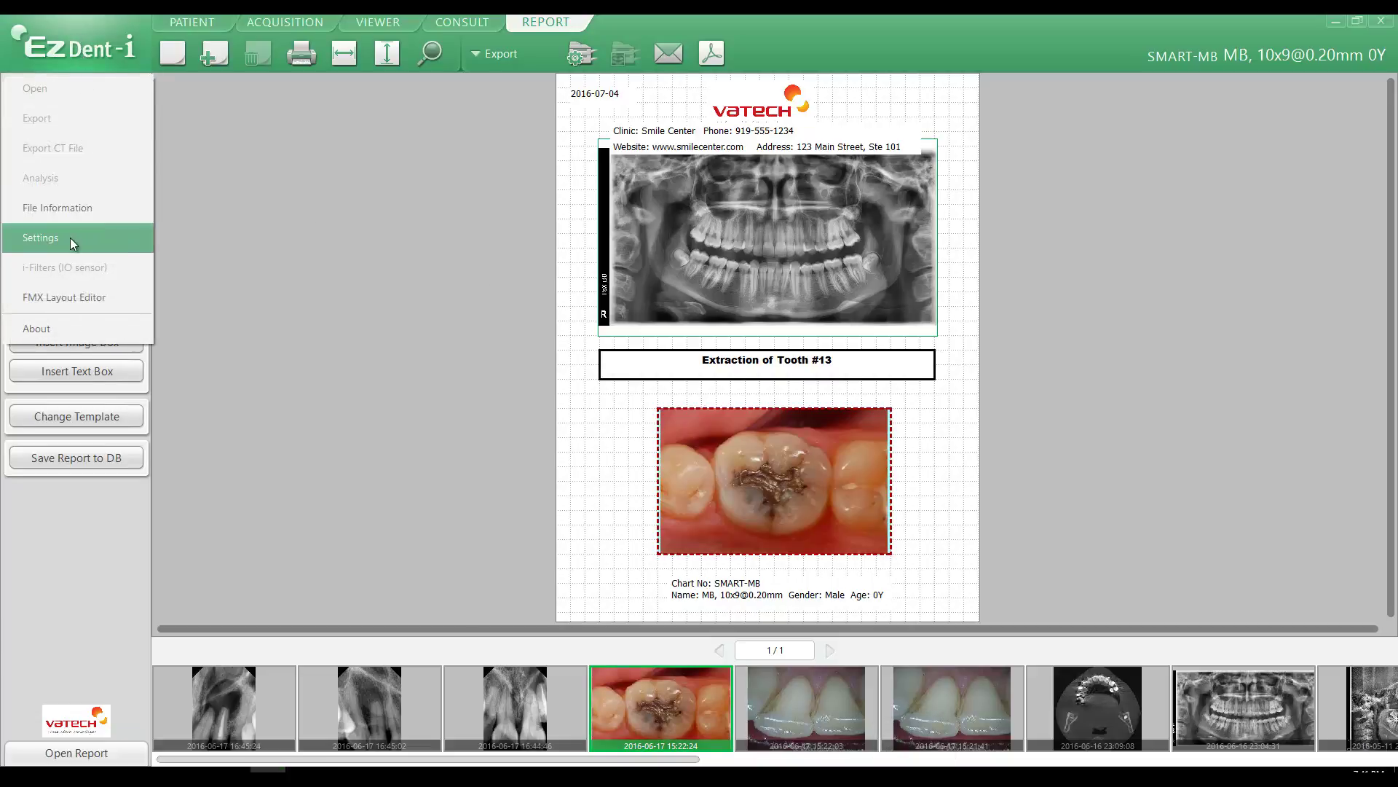
click(70, 237)
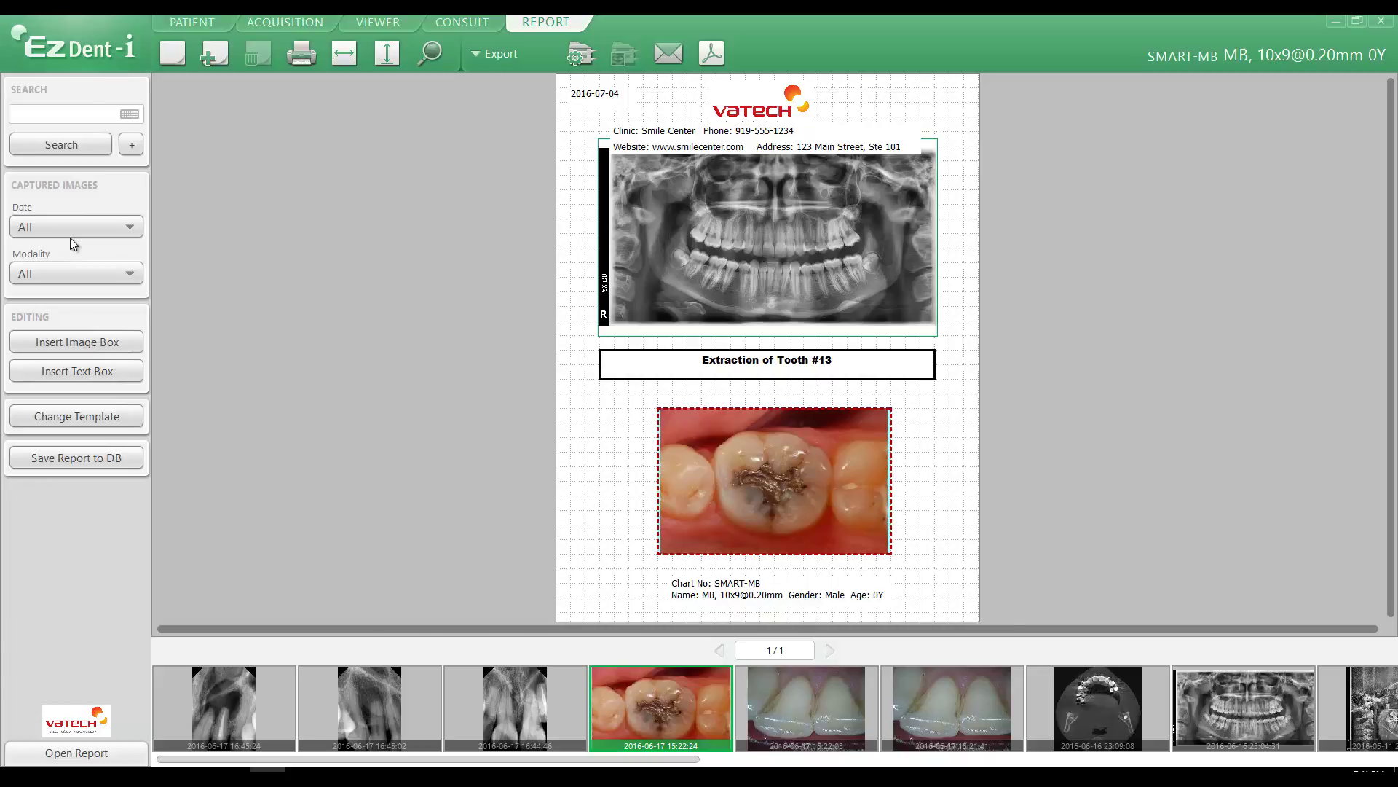
click(437, 434)
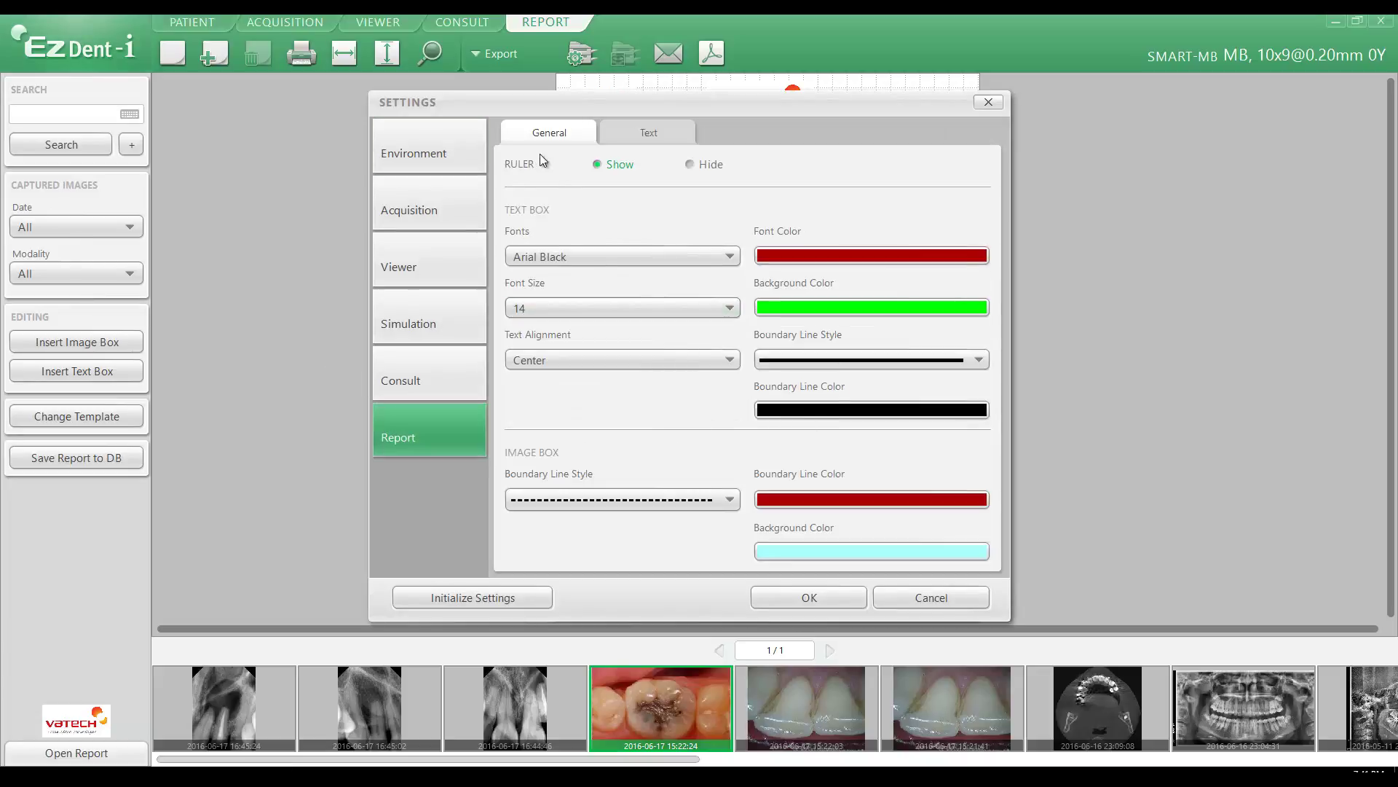
click(648, 132)
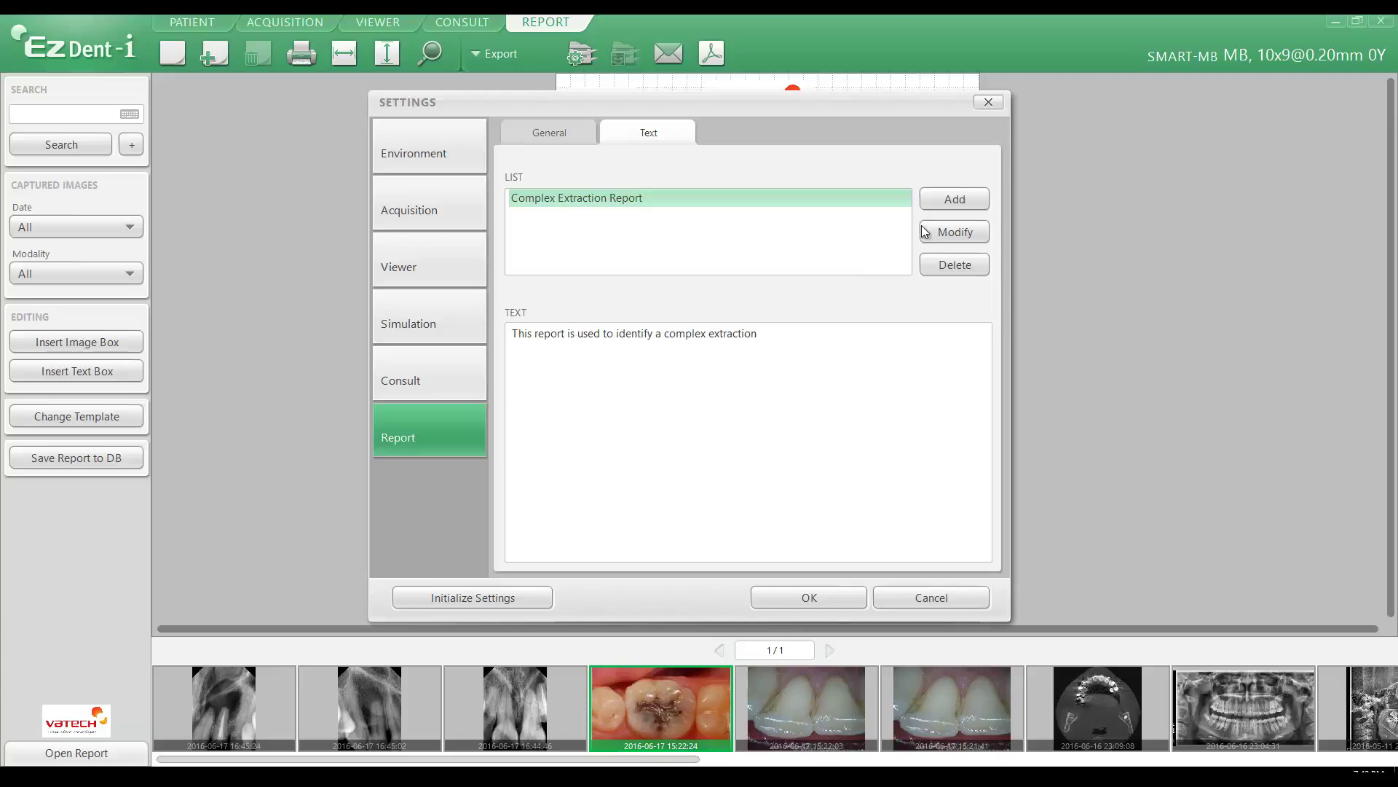
click(962, 202)
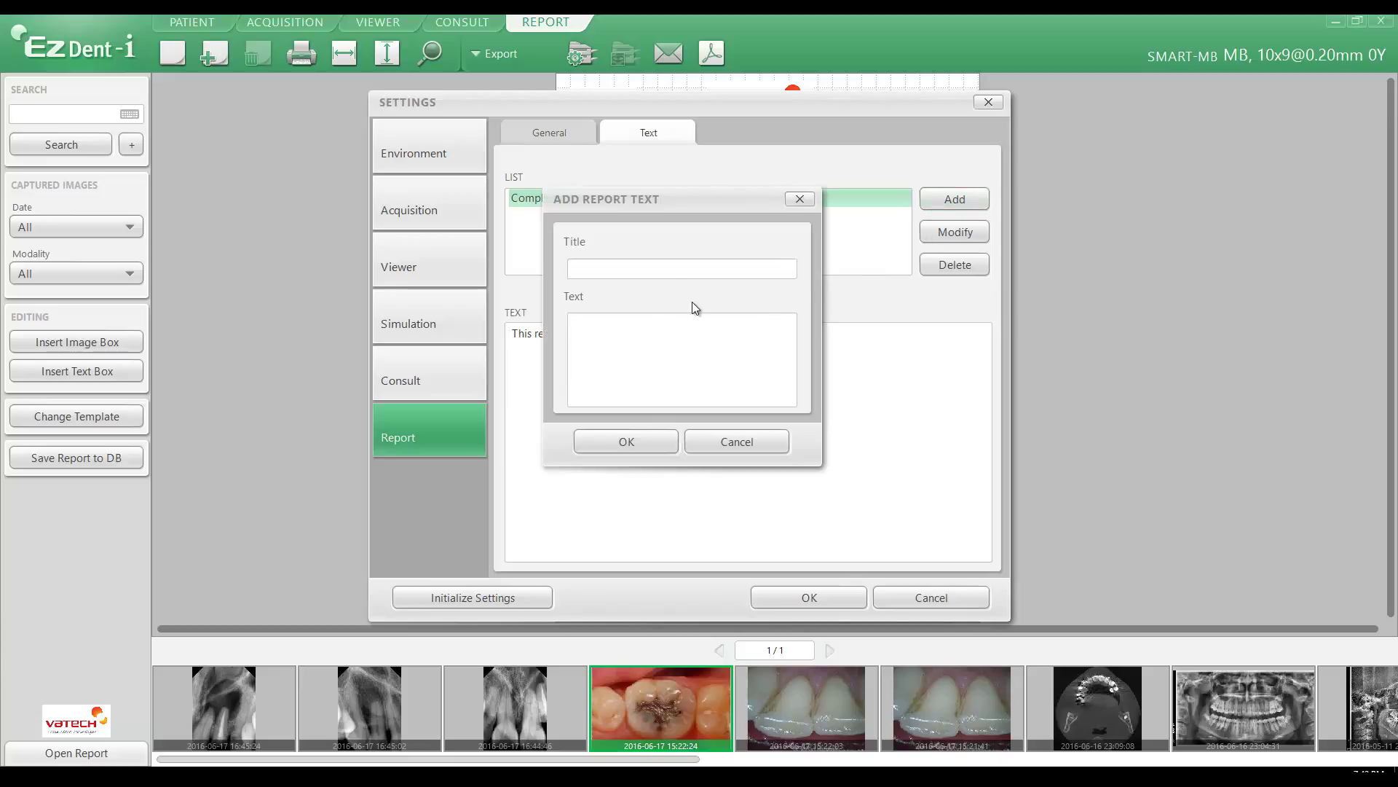
text(Implant Case)
Enter the body text "This patent has completed the first phase of the Implant treatment plan and is a good candaiate for an implant surgery of Tooth #"
click(671, 325)
text(This paitne)
text(t)
key(BackSpace)
key(BackSpace)
key(BackSpace)
text(ent has completed the first phase of the Implant treatment plan and is a good candaiate for an implant surgery of Tooth #)
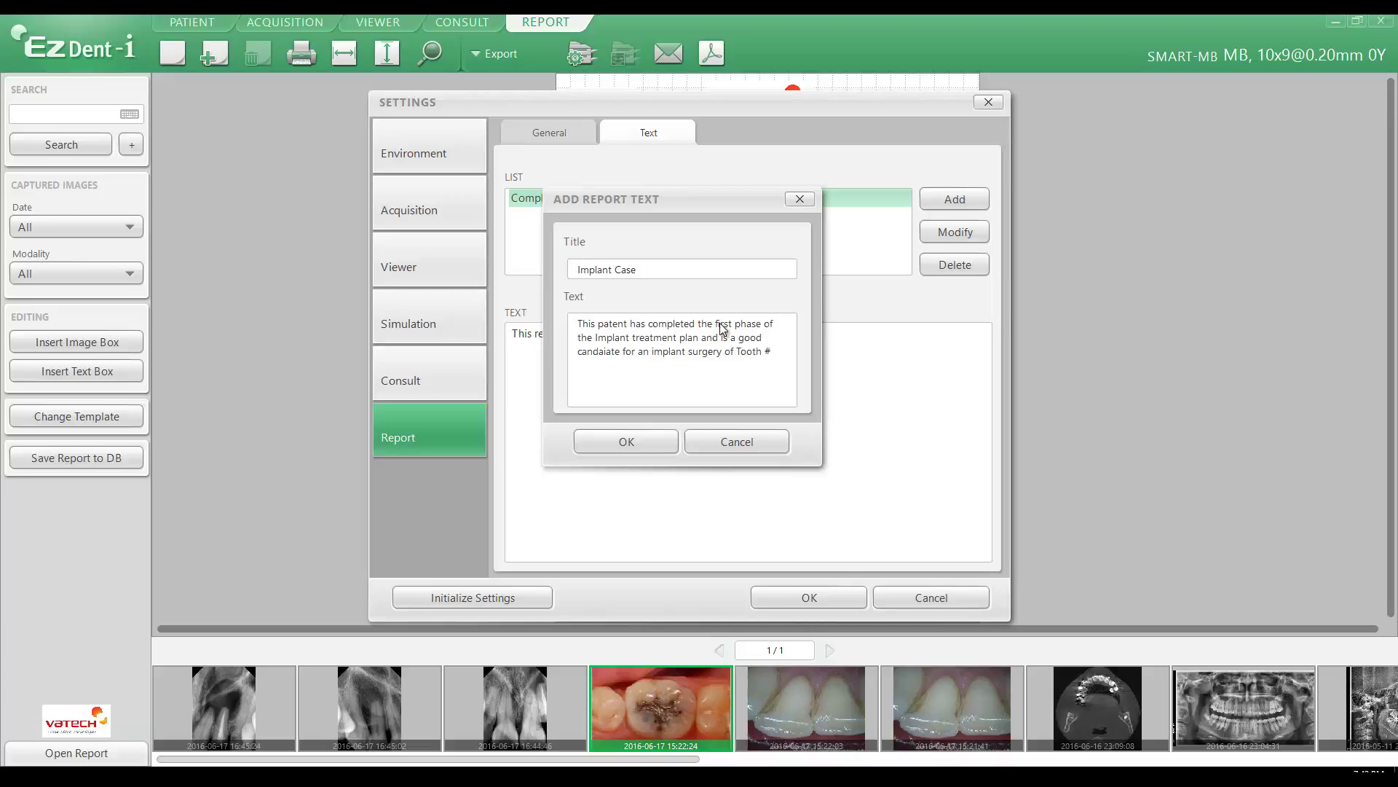
click(627, 443)
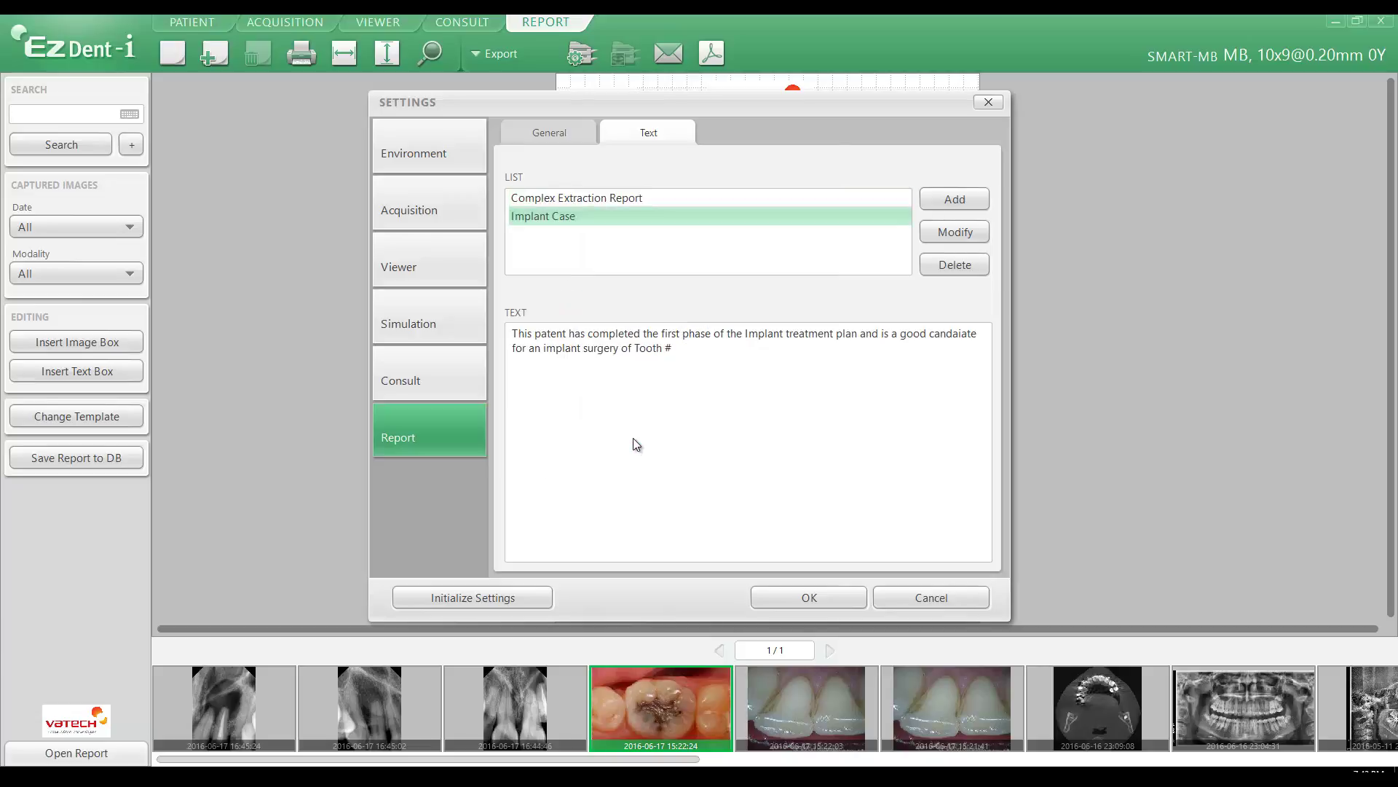
Review the Complex Extraction Report and Implant Case texts in the predefined list and save the settings
click(569, 202)
click(568, 214)
click(801, 600)
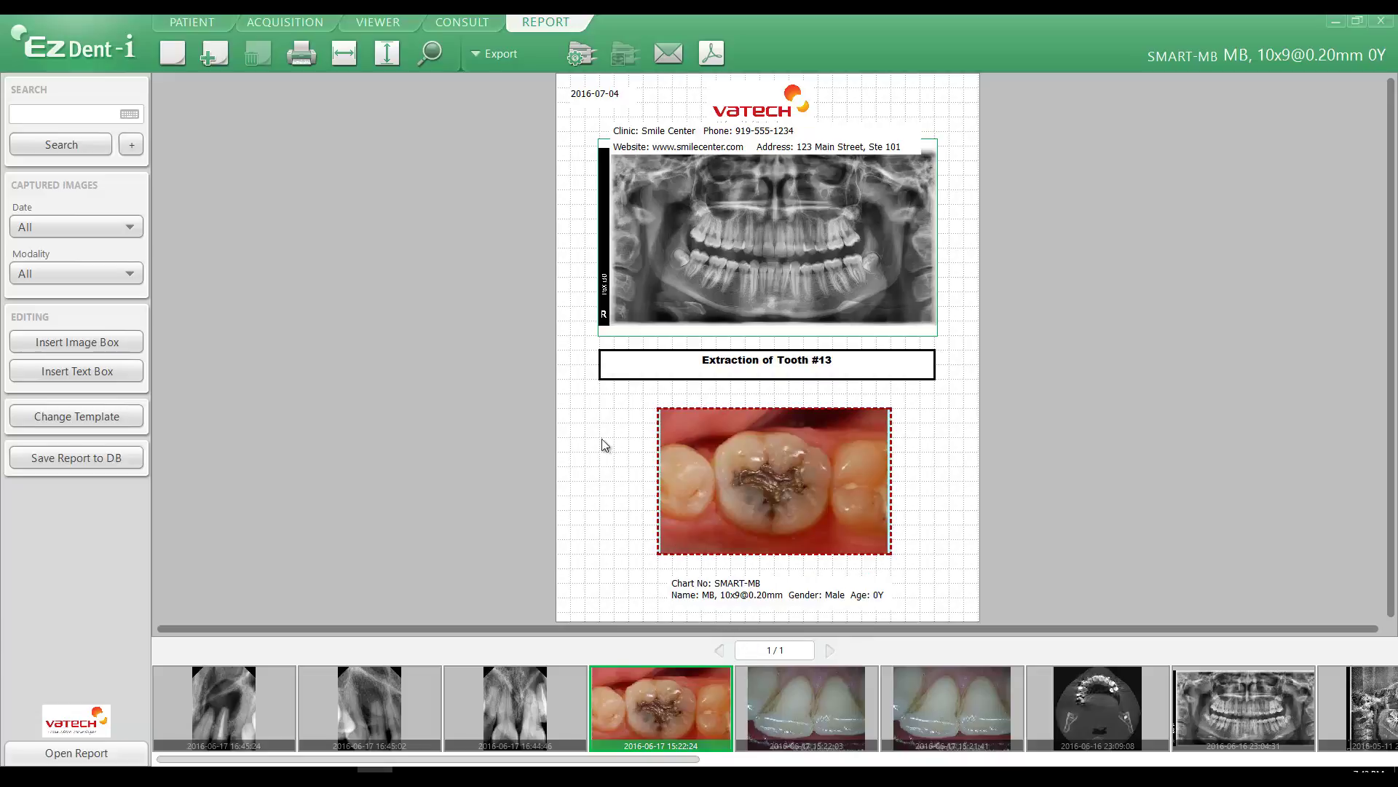
Add a second page to the report and fill its text box with the predefined Implant Case text
click(214, 56)
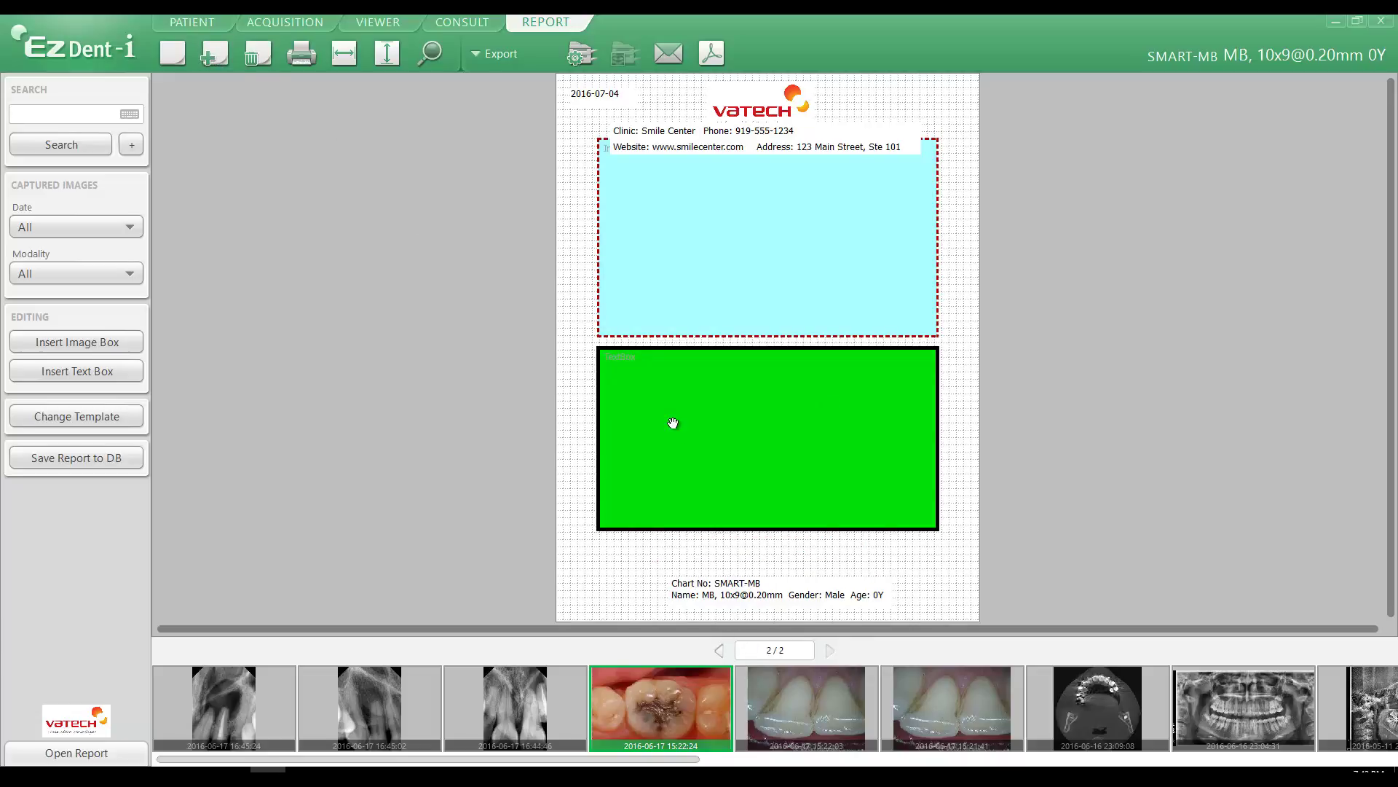
right_click(673, 423)
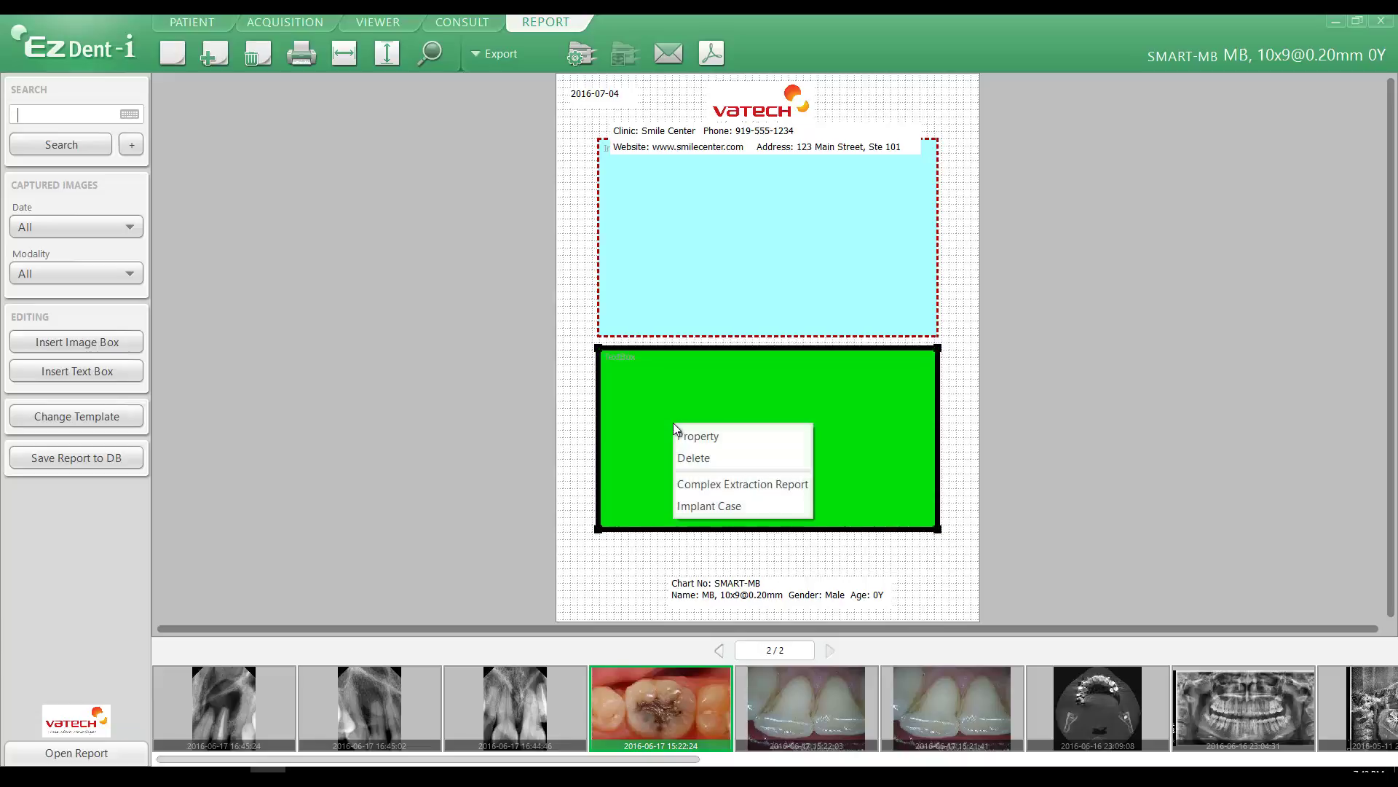
click(701, 505)
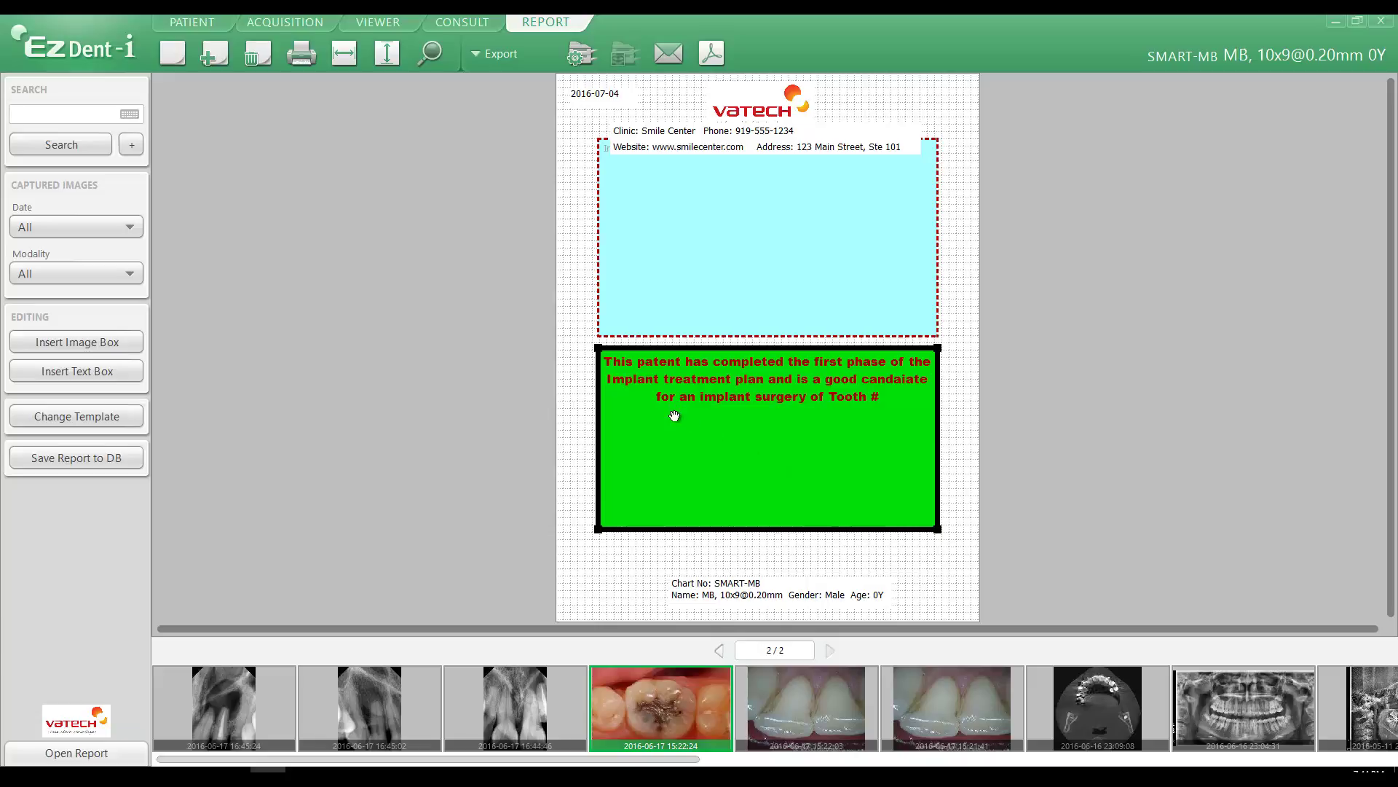
Set the second page's text box to text size 12 with left alignment
right_click(630, 405)
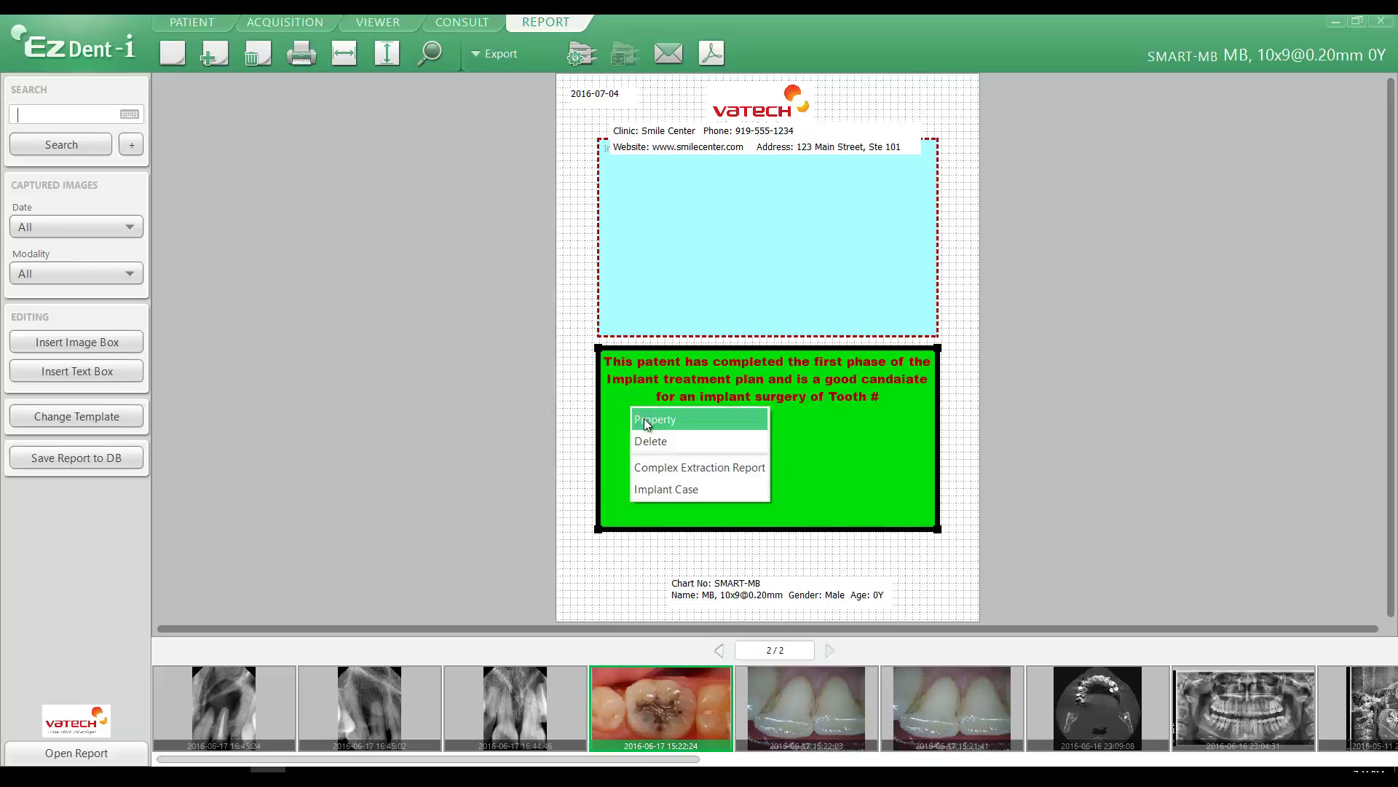
click(644, 418)
drag(811, 265, 1305, 241)
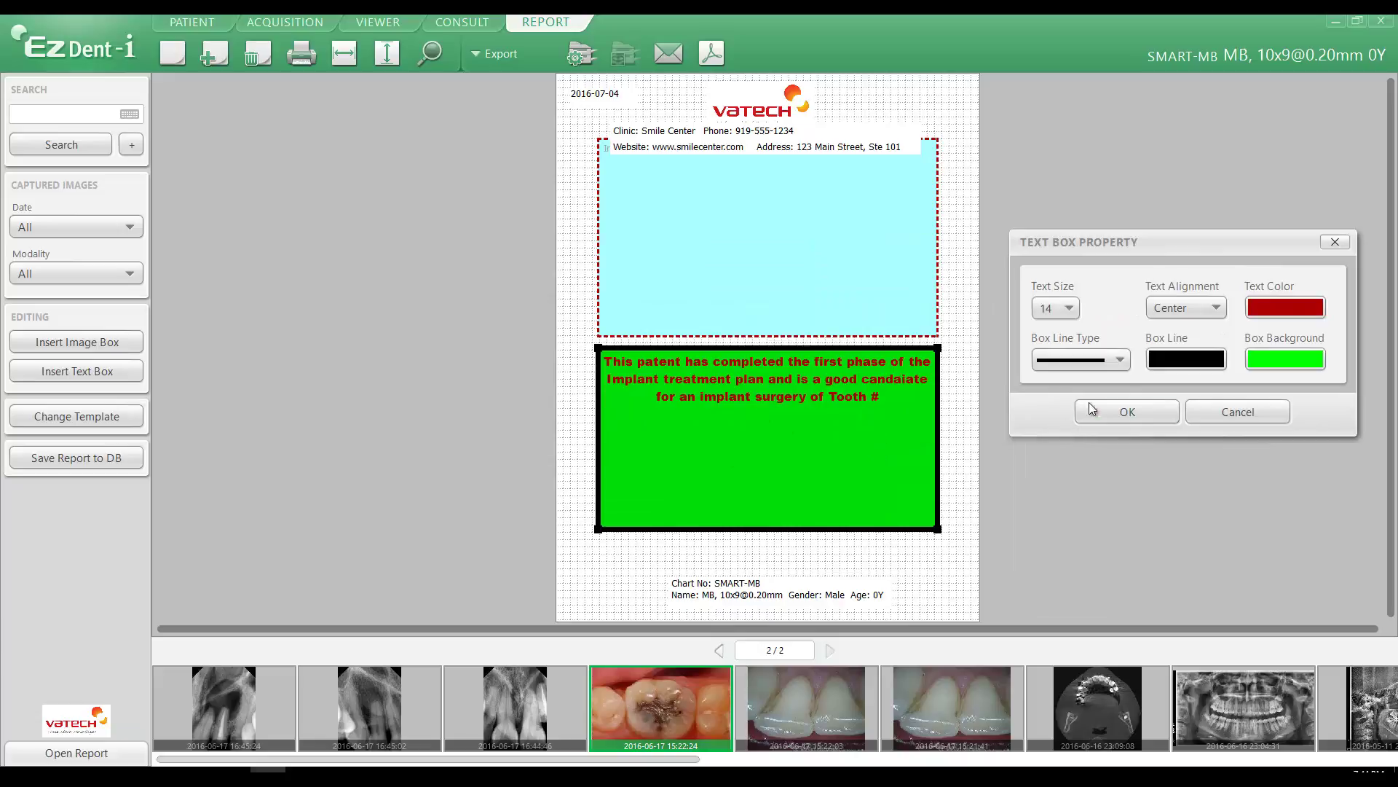
click(1054, 308)
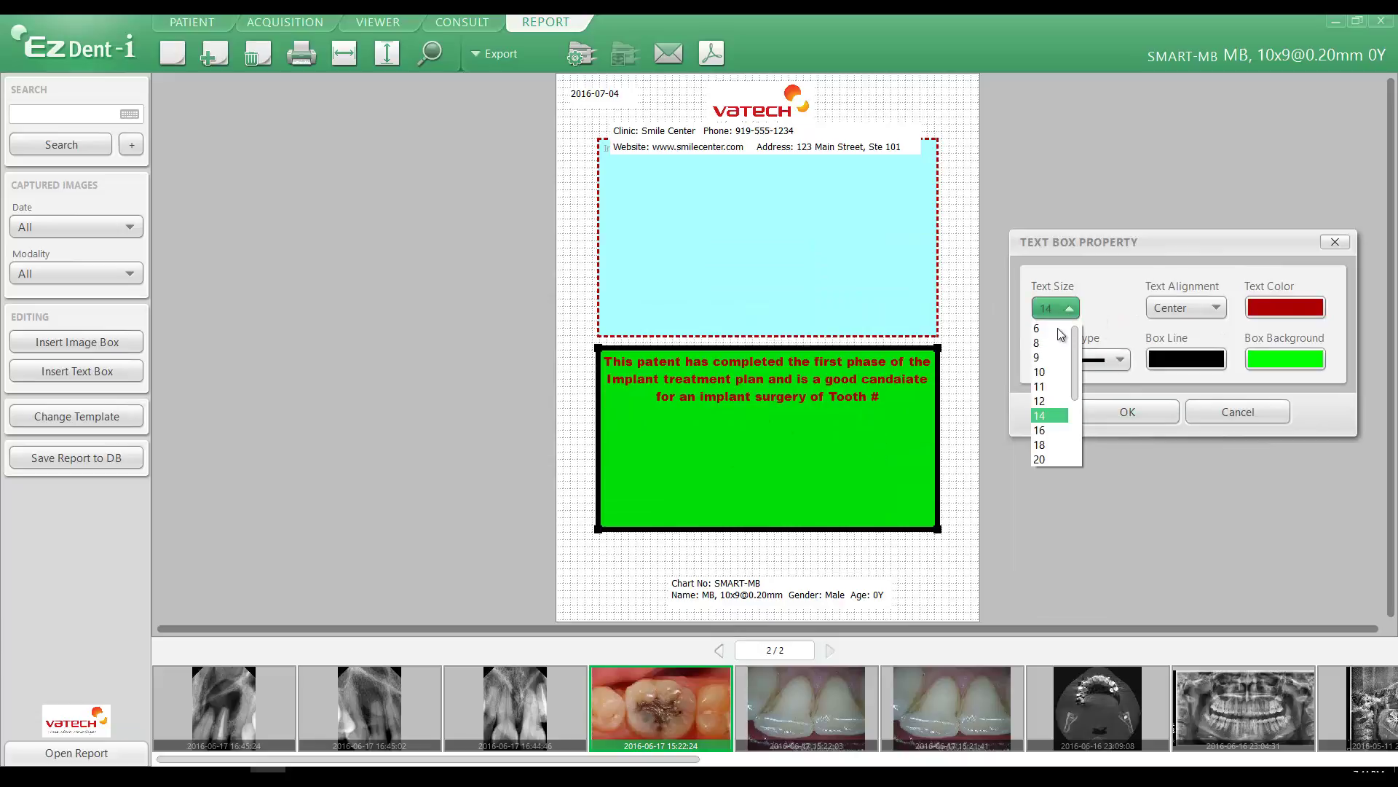
click(1042, 400)
click(1189, 309)
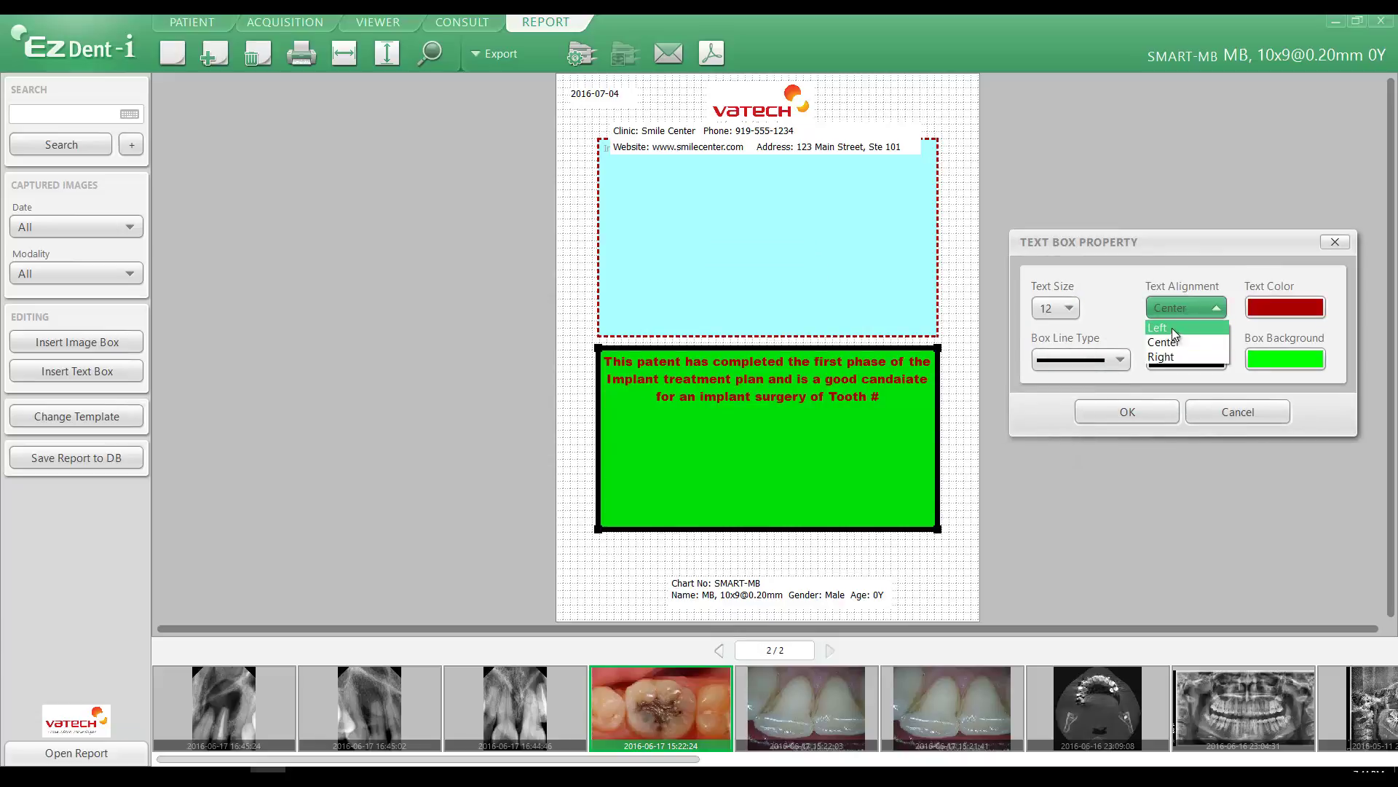
click(1173, 328)
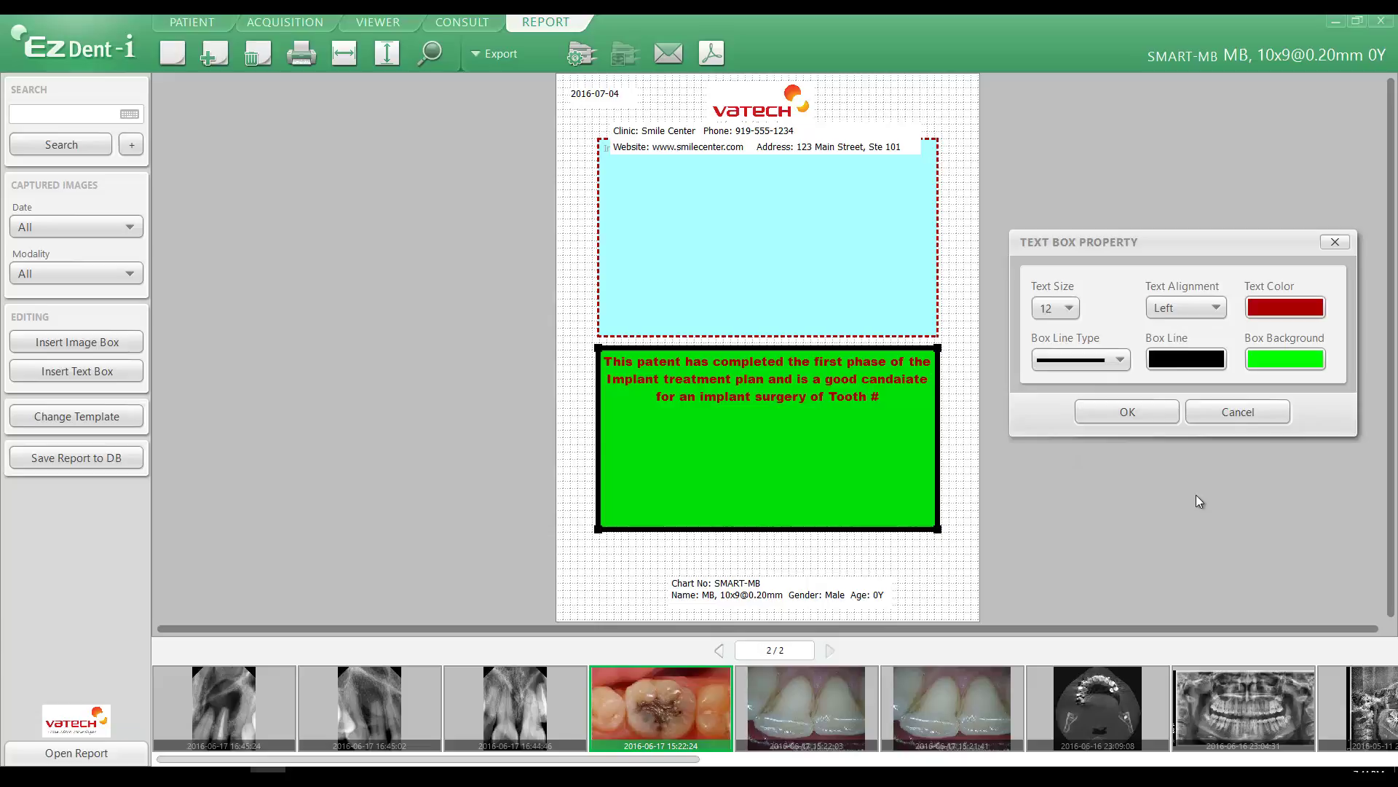
Change the text box's text color to black and its border to the medium-weight solid line
click(1275, 314)
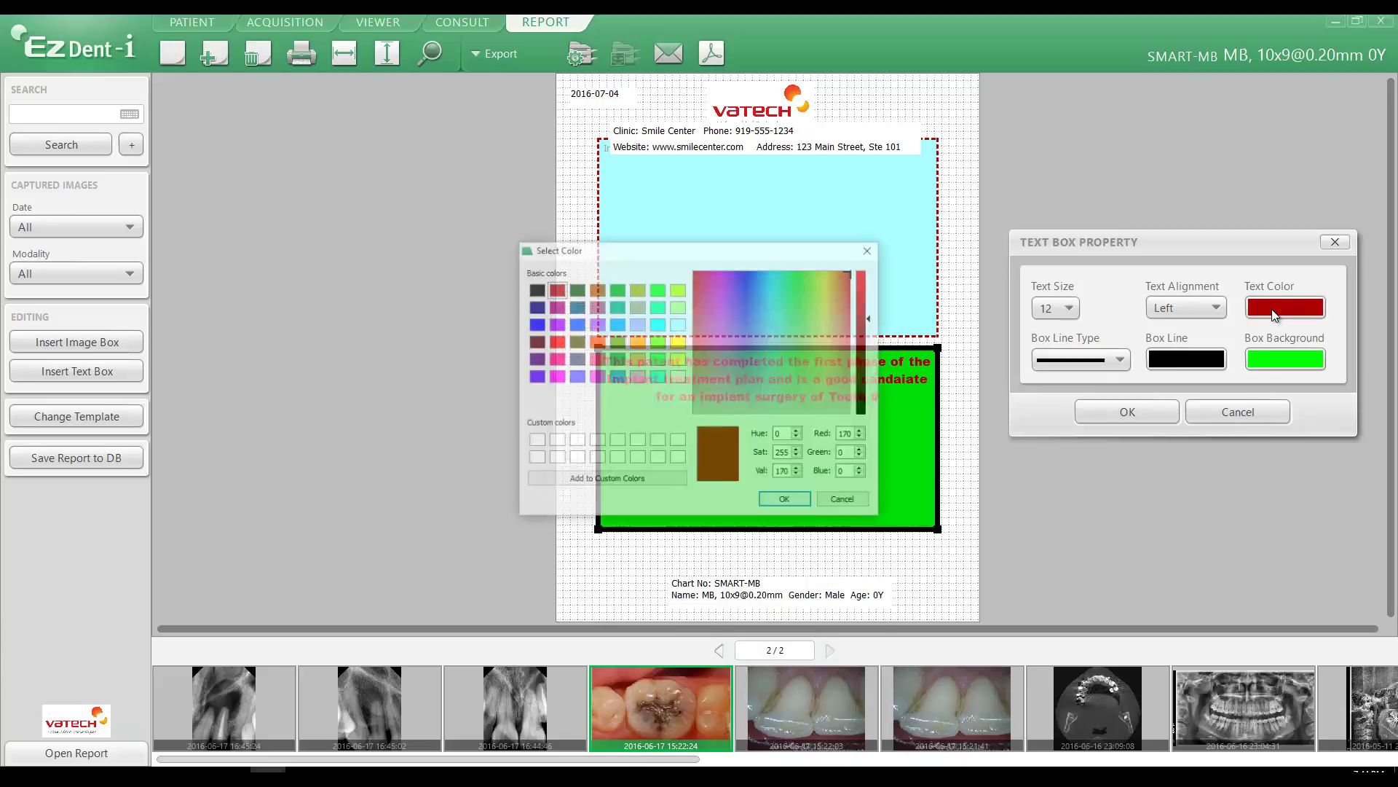
click(536, 289)
click(786, 501)
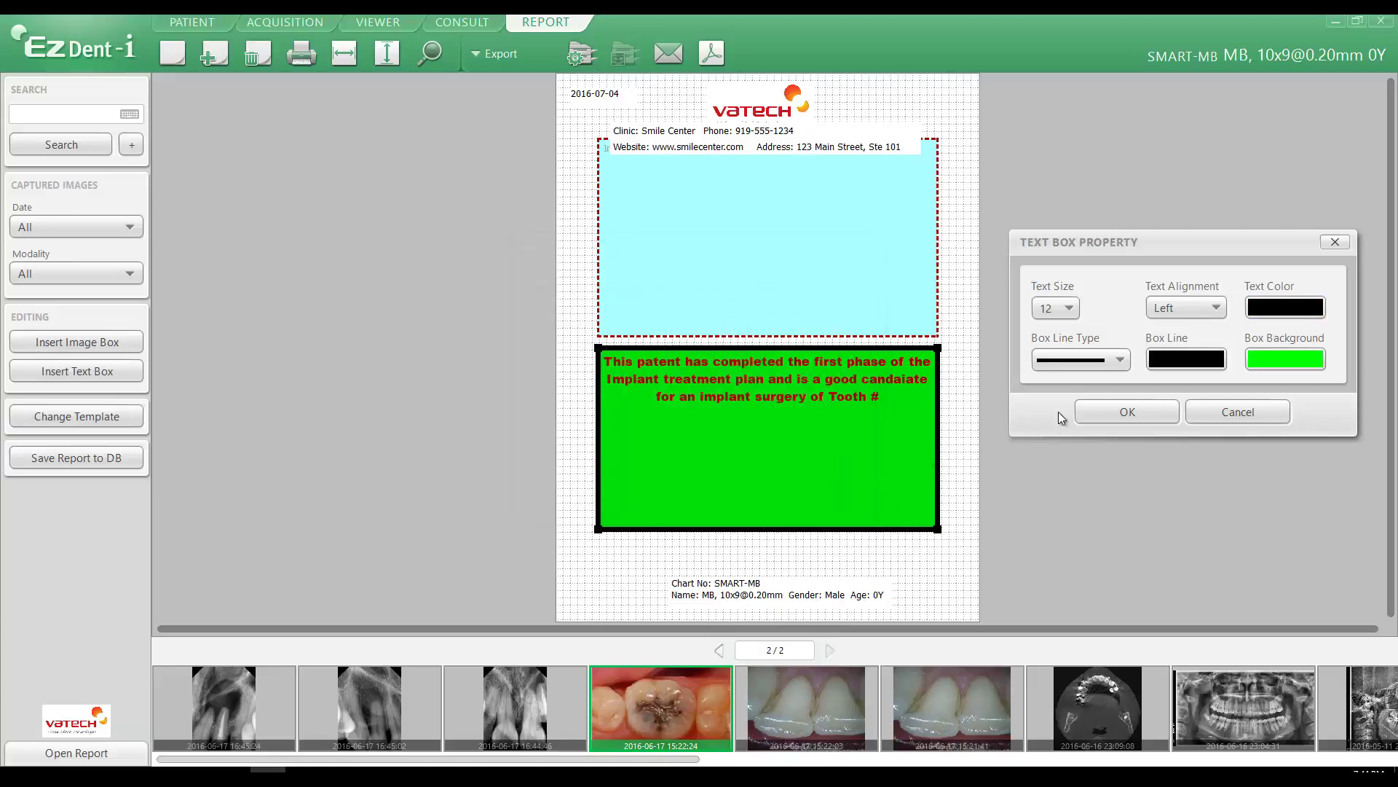
click(1081, 364)
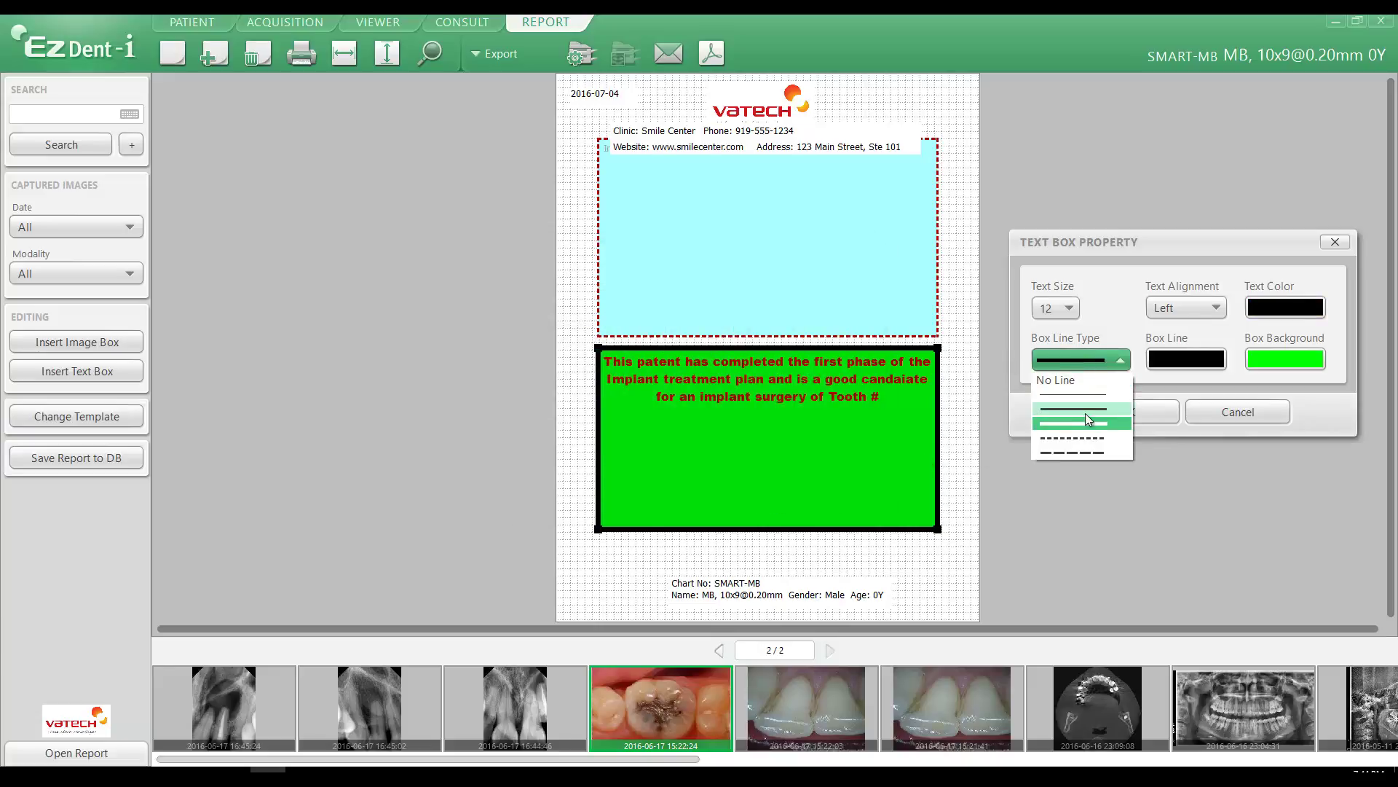
click(1086, 411)
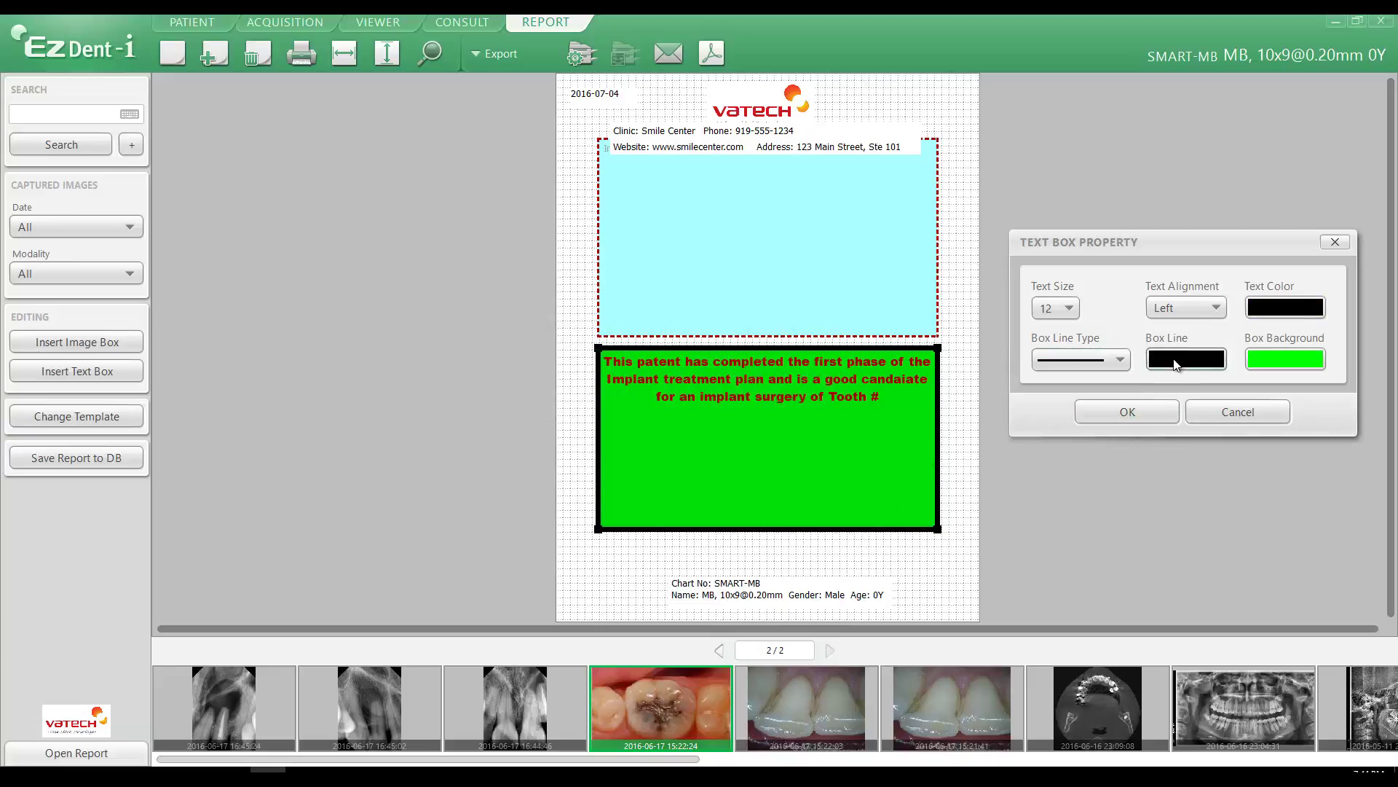
Set the text box's background to light cyan, apply the properties, and deselect the box
click(1275, 364)
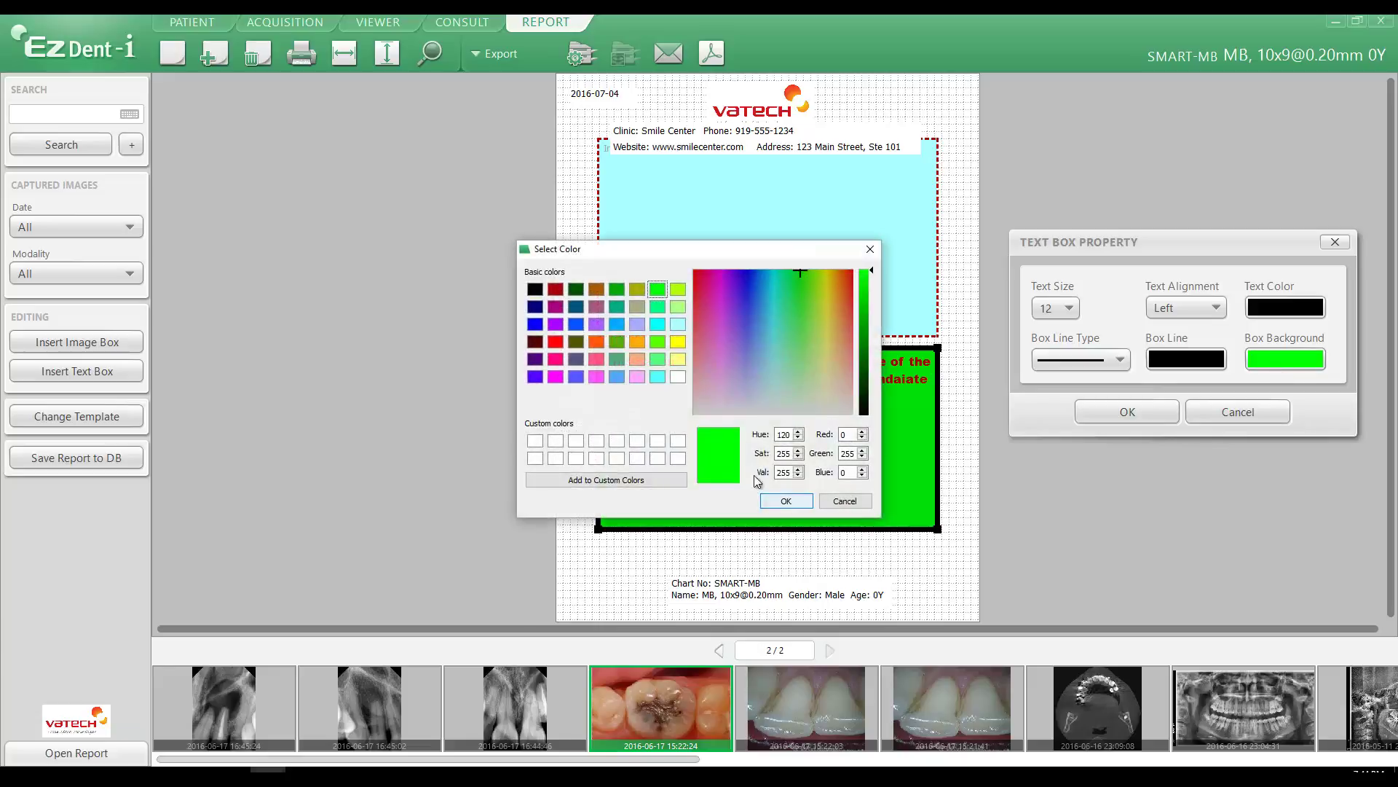
click(677, 323)
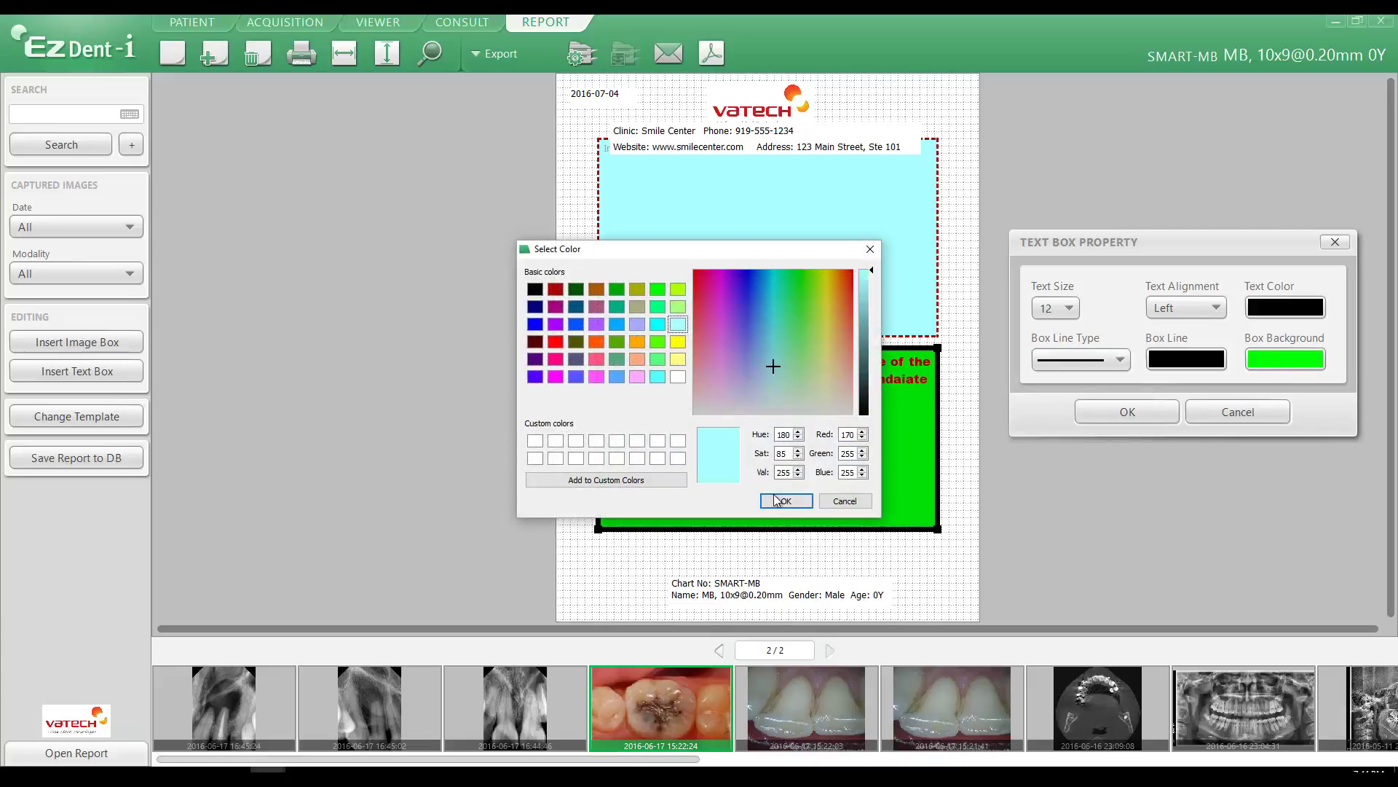
click(787, 501)
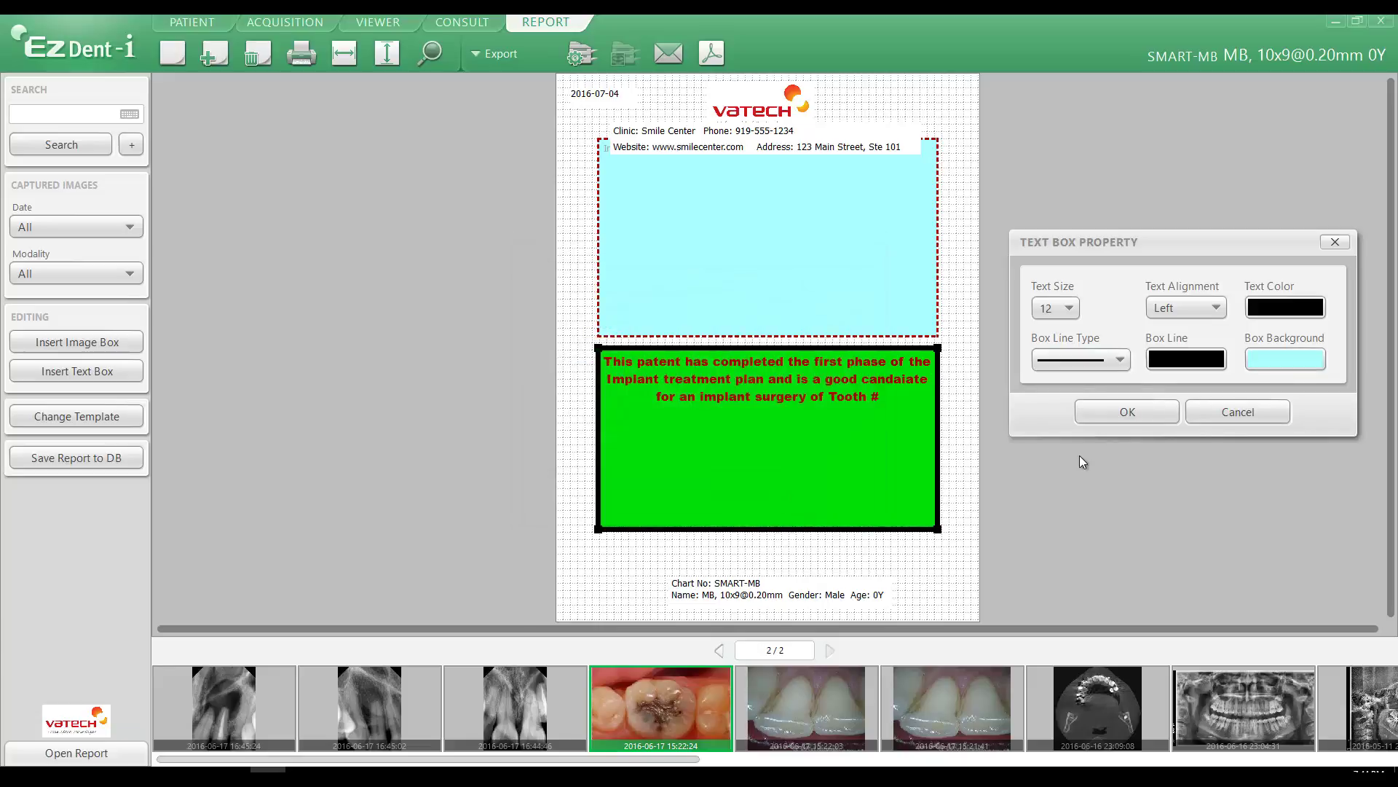
click(1120, 410)
click(655, 562)
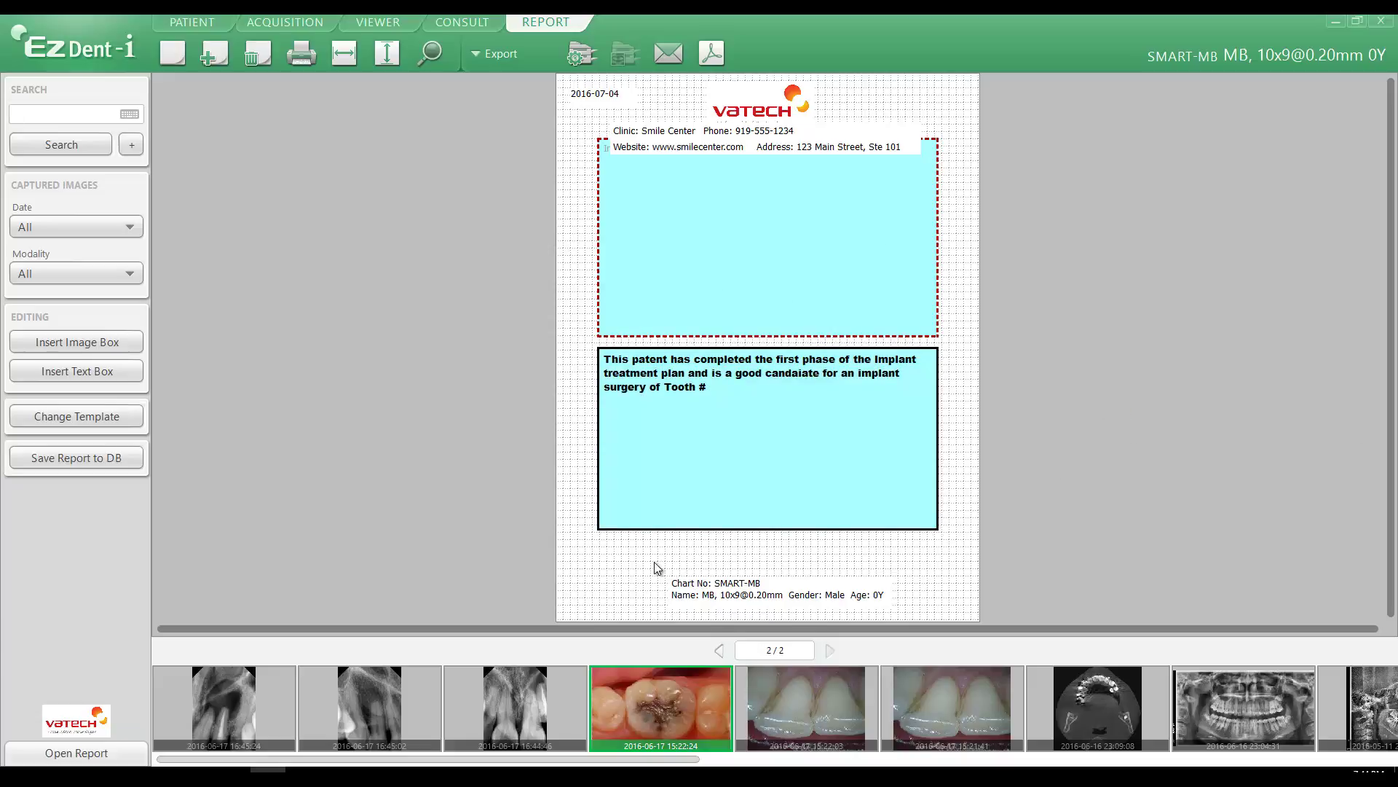
Append the tooth number 17 after "Tooth #" at the end of the implant text
click(719, 392)
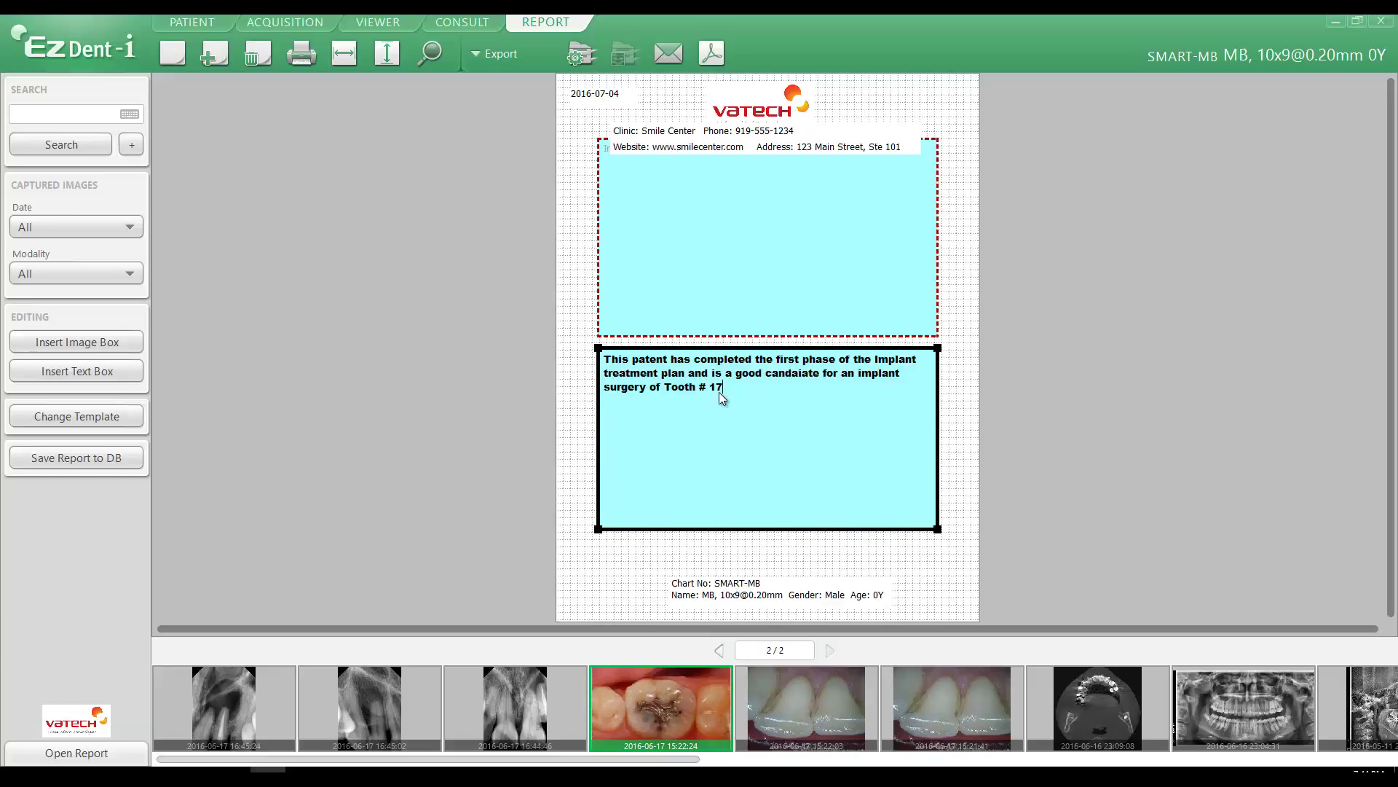
text(18)
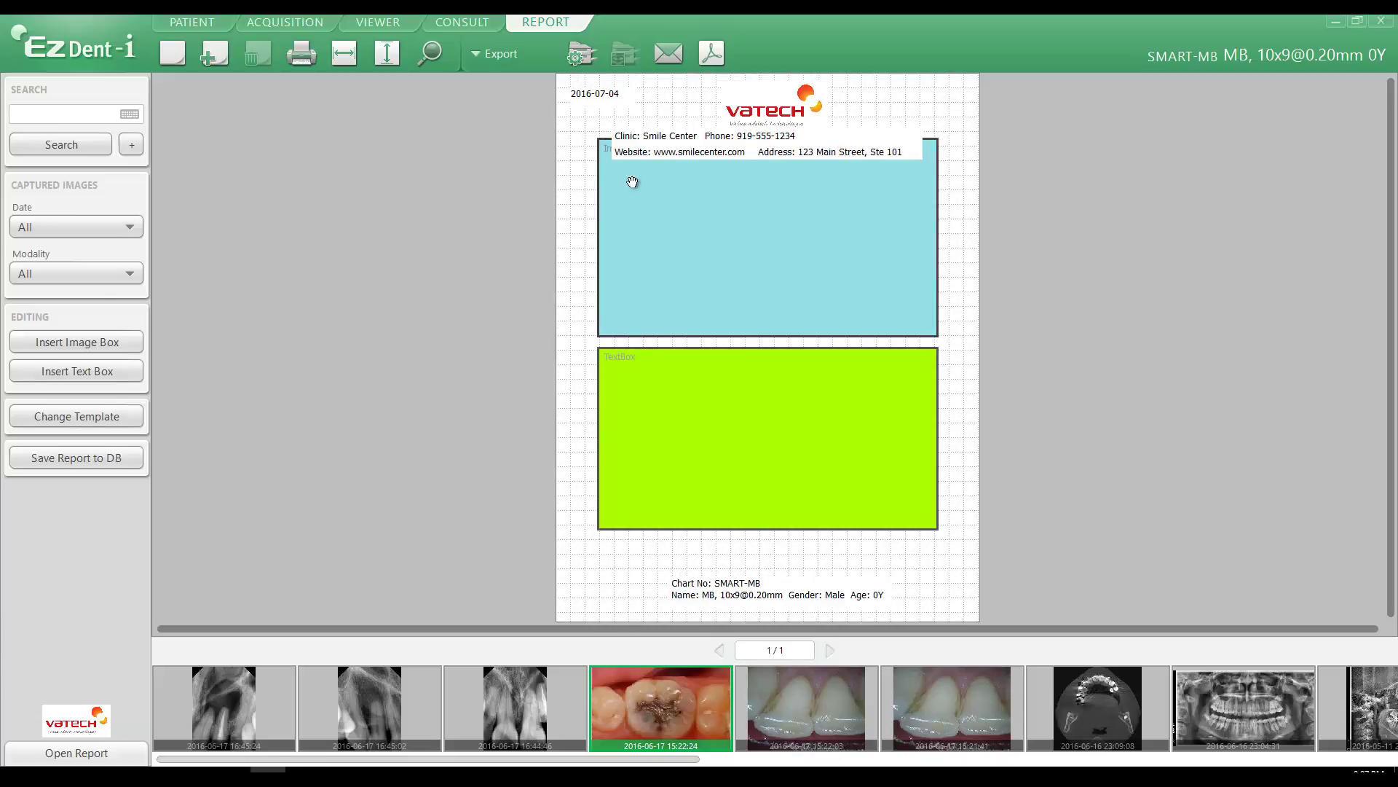
Open the clinic information settings and examine the clinic name, website, phone, fax, address, city, state, country and zip code fields
click(73, 48)
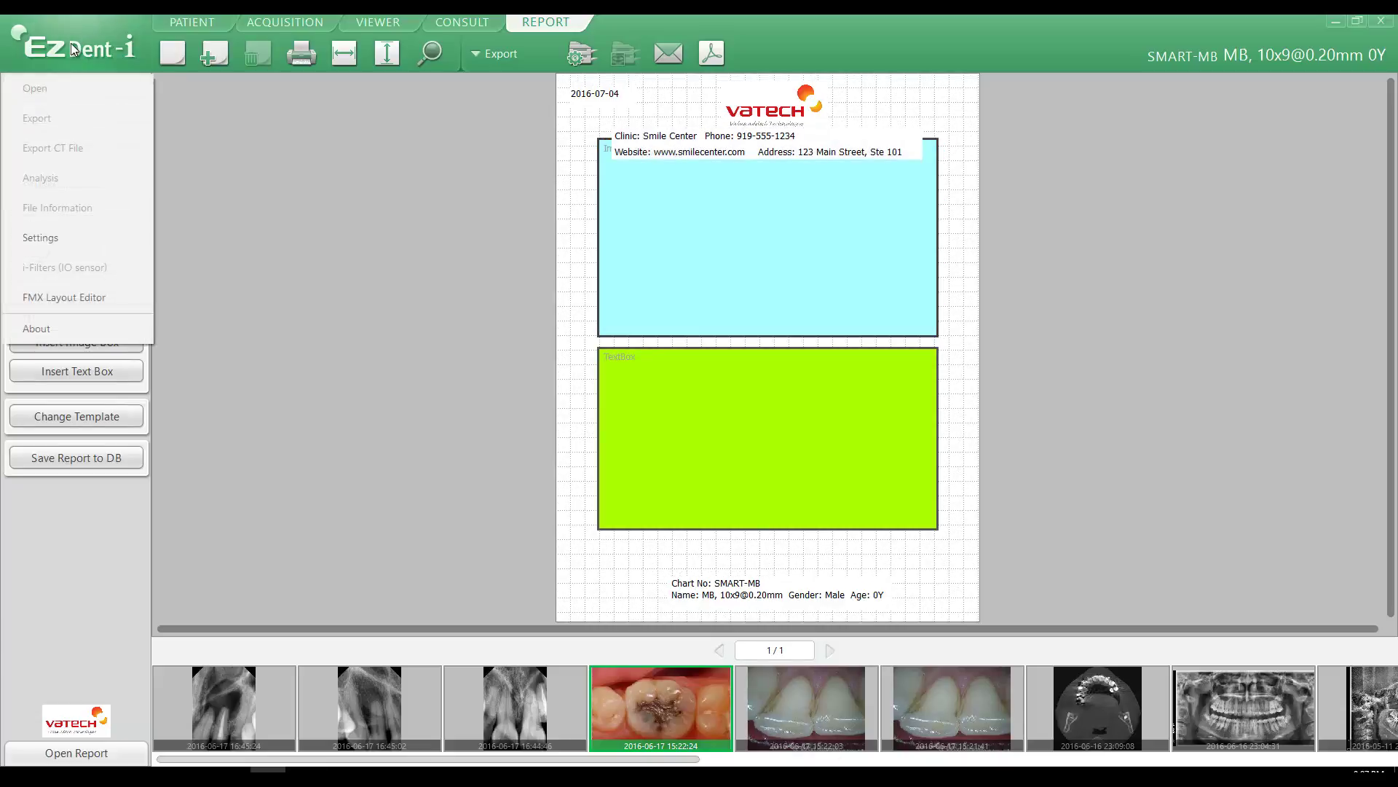
click(38, 238)
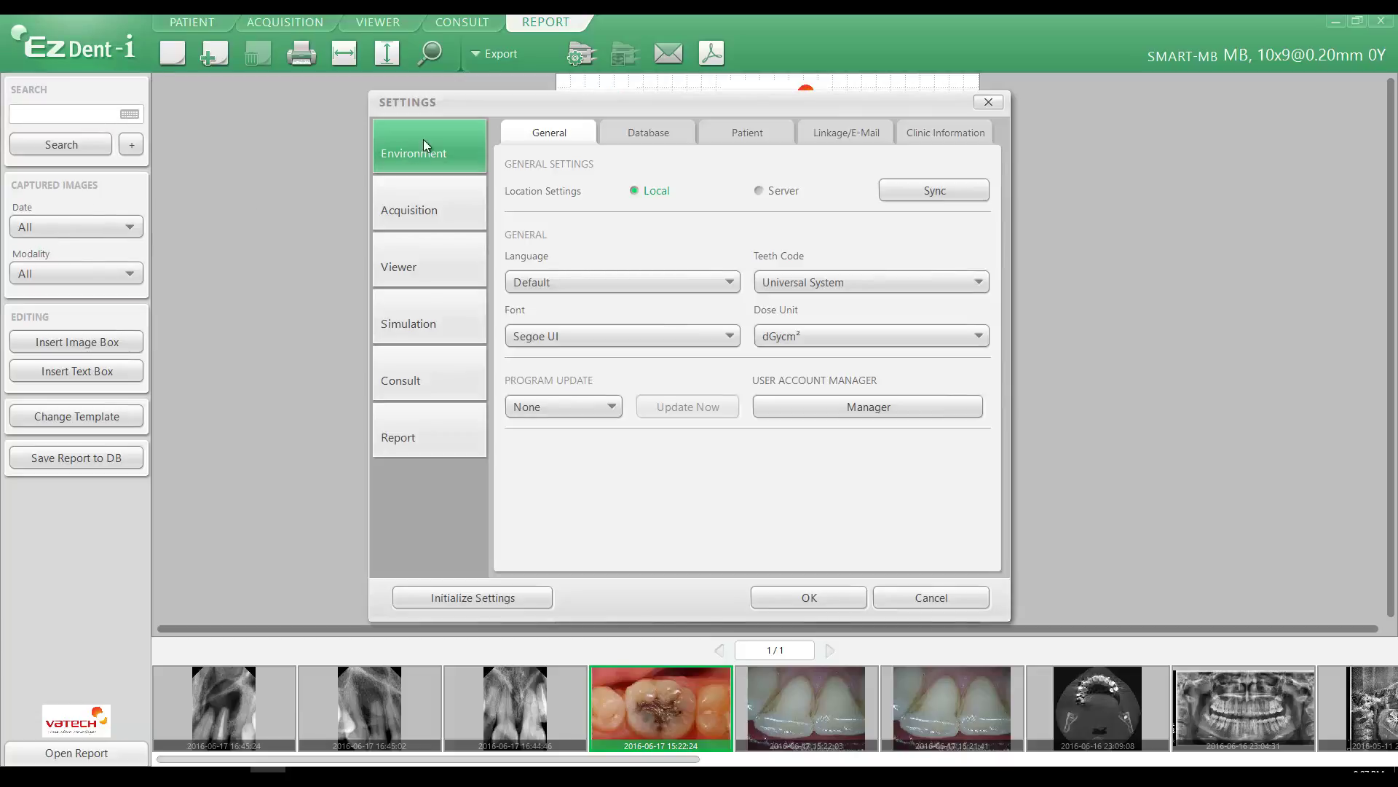
click(946, 132)
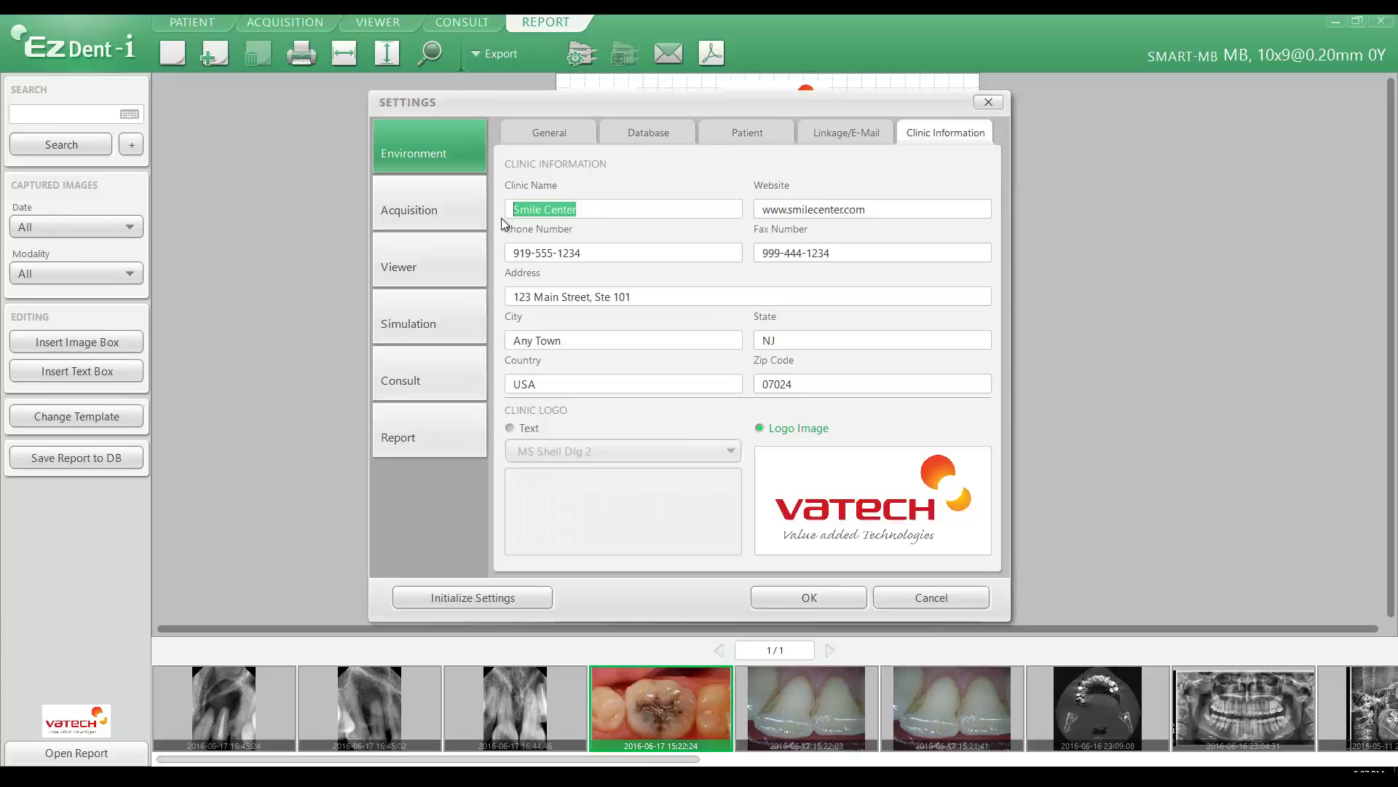
drag(874, 208, 773, 214)
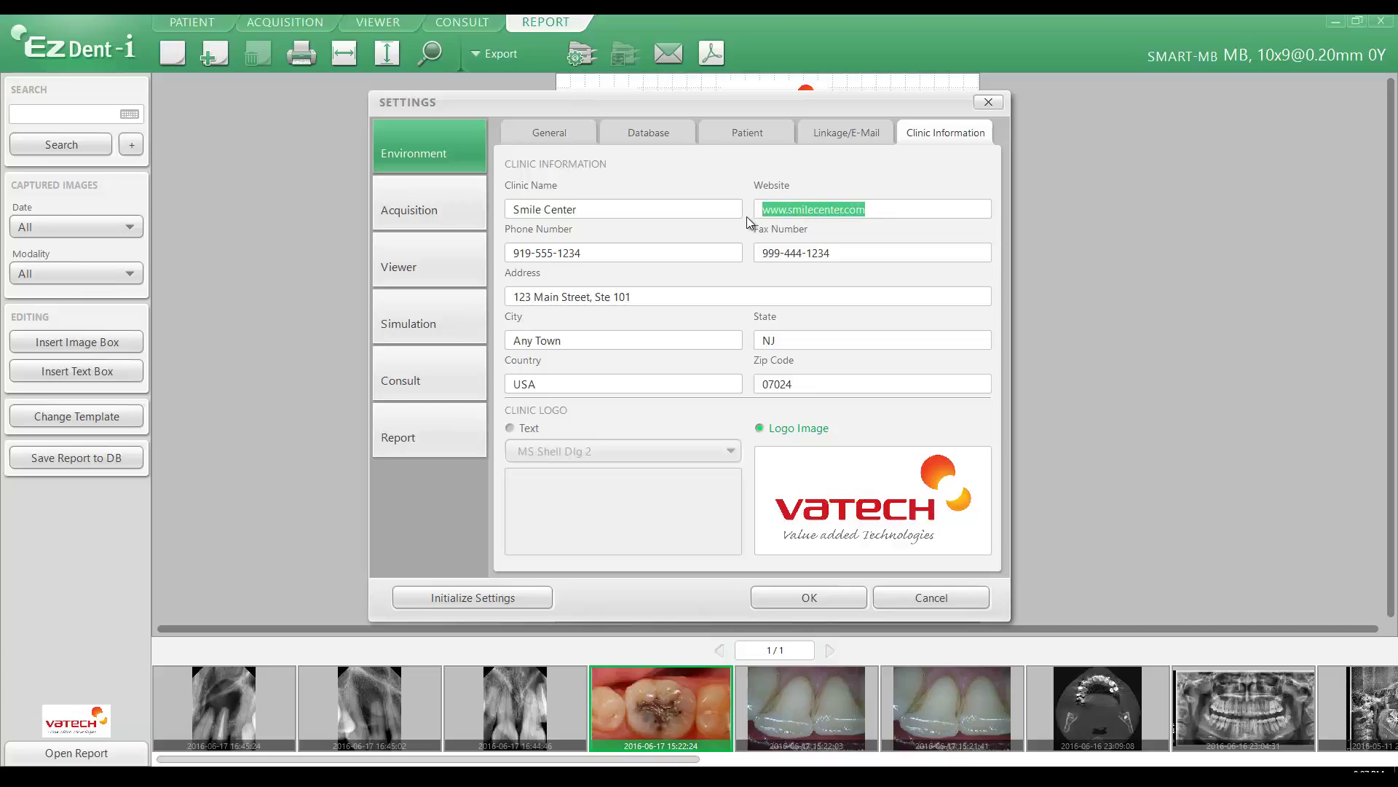
drag(656, 251, 483, 263)
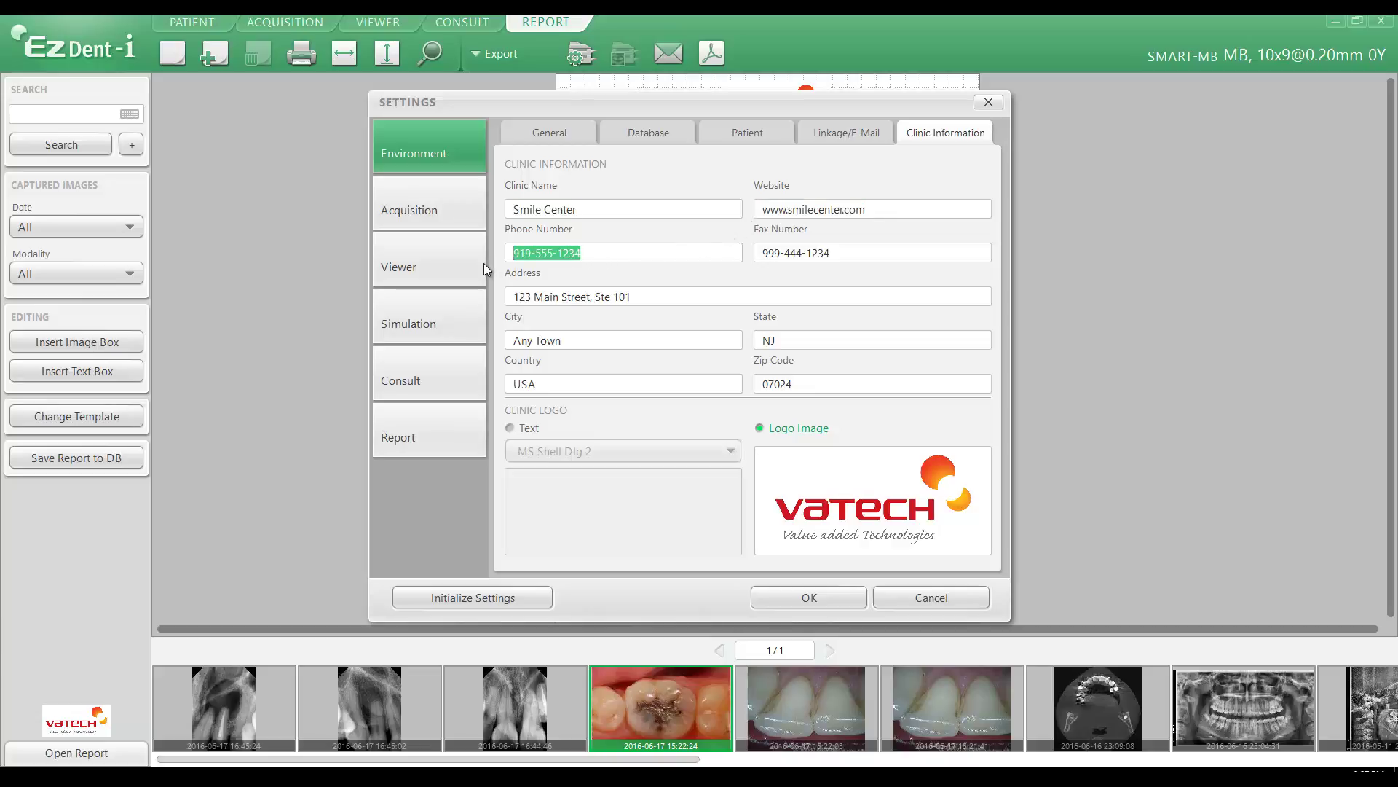
drag(850, 255, 736, 265)
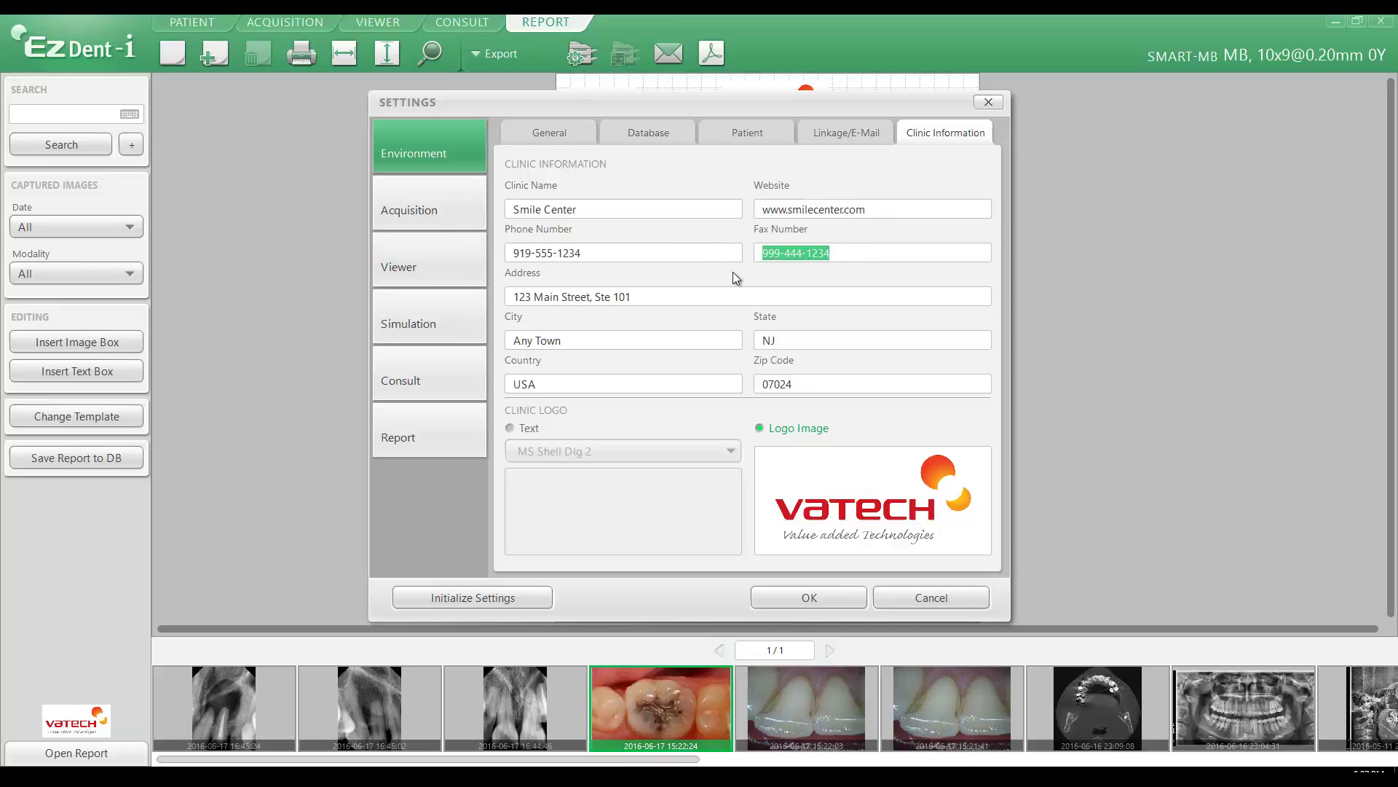
drag(651, 304, 480, 311)
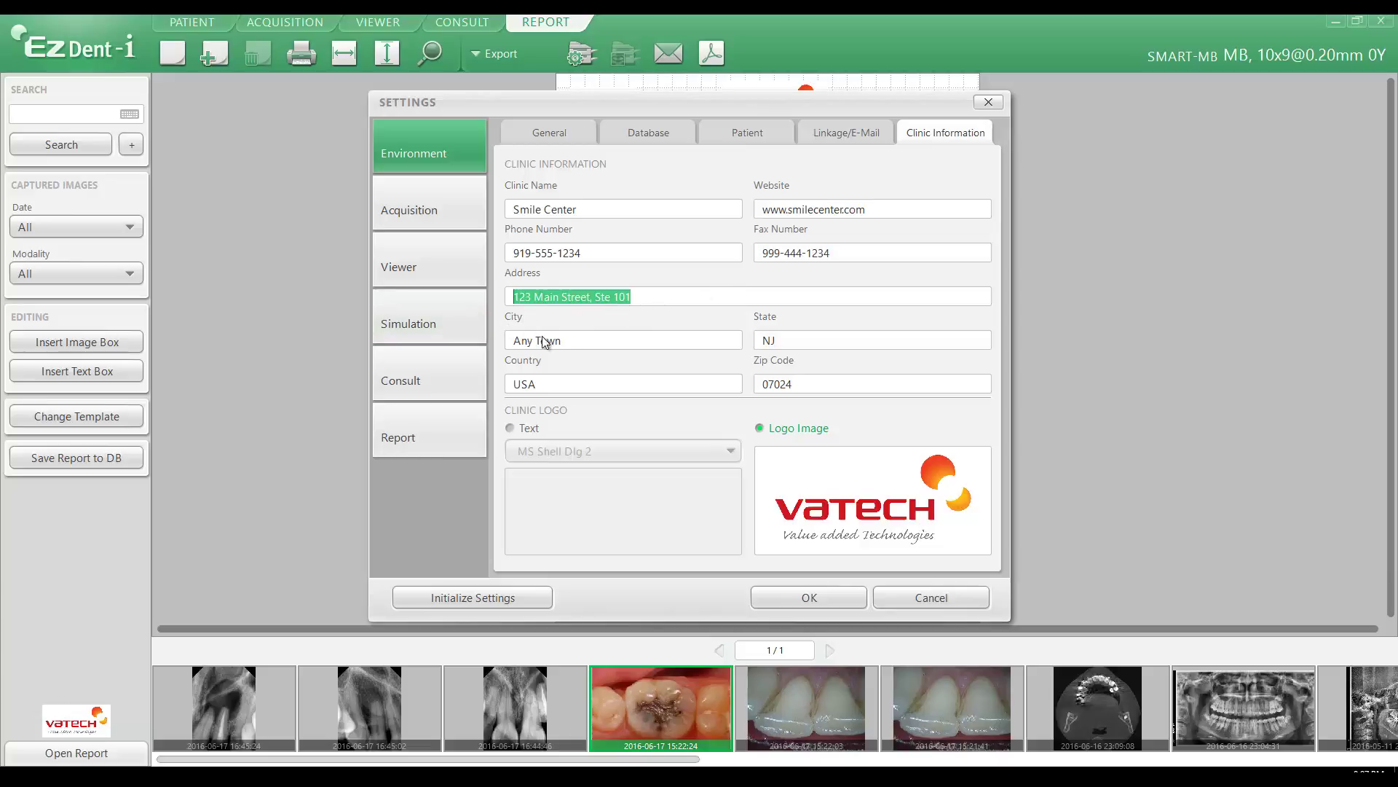
click(577, 342)
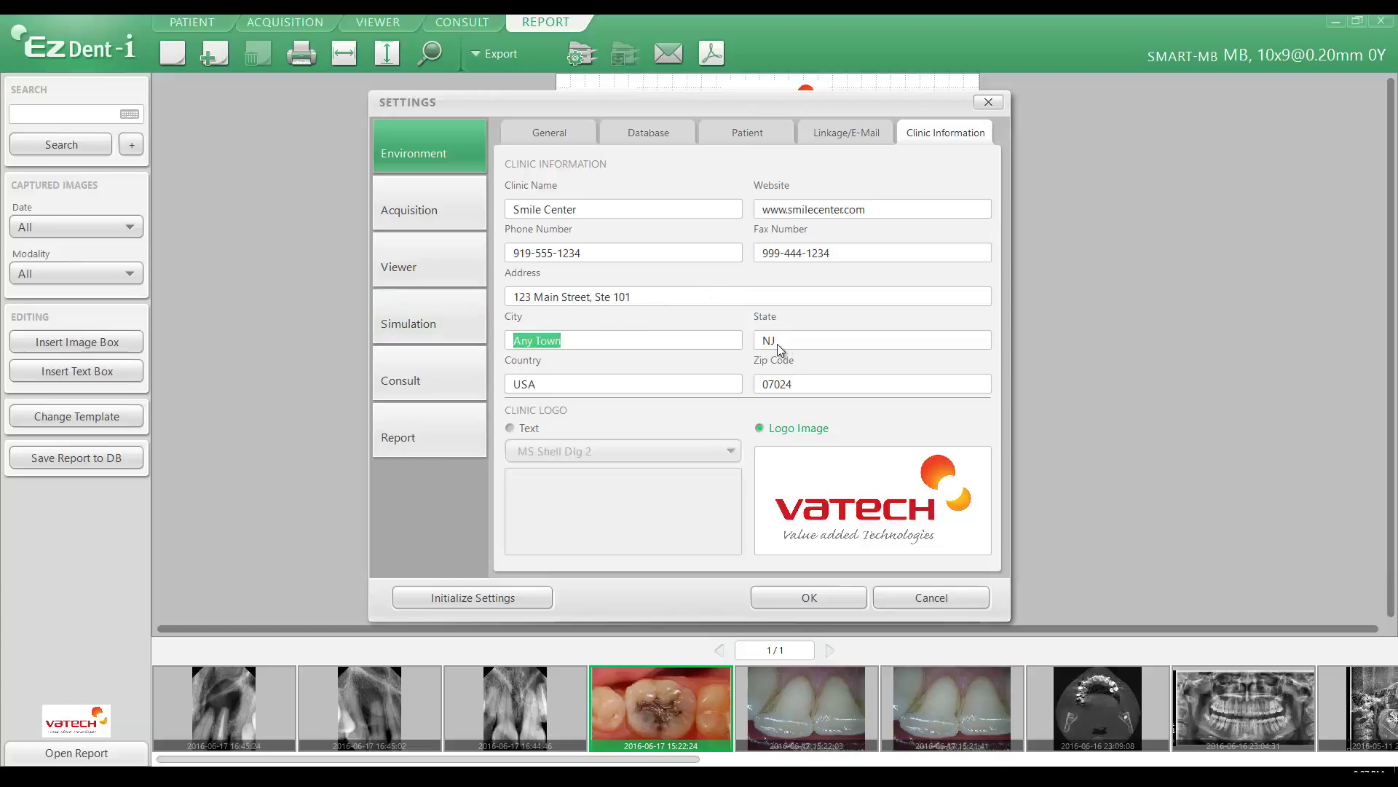
drag(780, 349, 658, 364)
drag(544, 387, 476, 390)
click(797, 386)
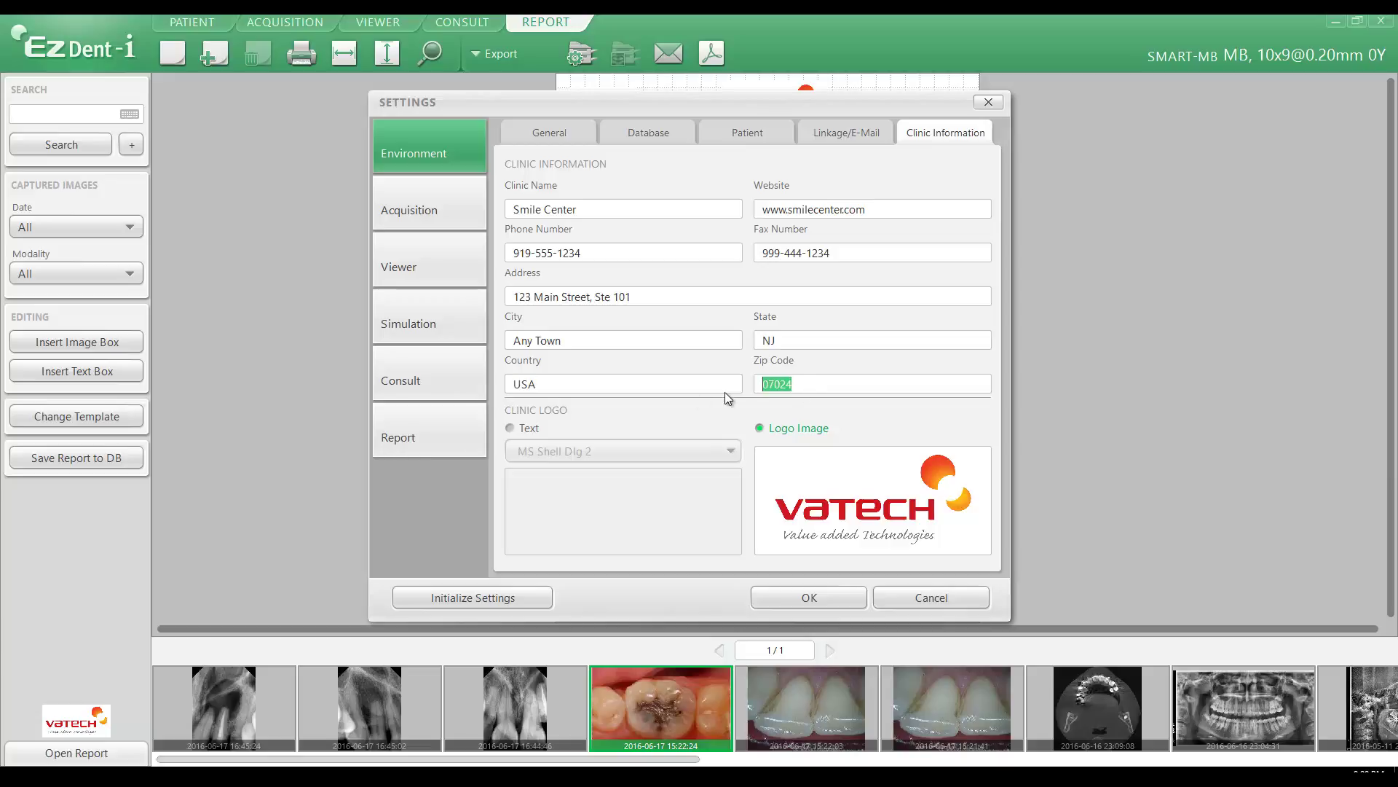
Switch the clinic logo to text and choose the Archie font for it
click(518, 433)
click(580, 453)
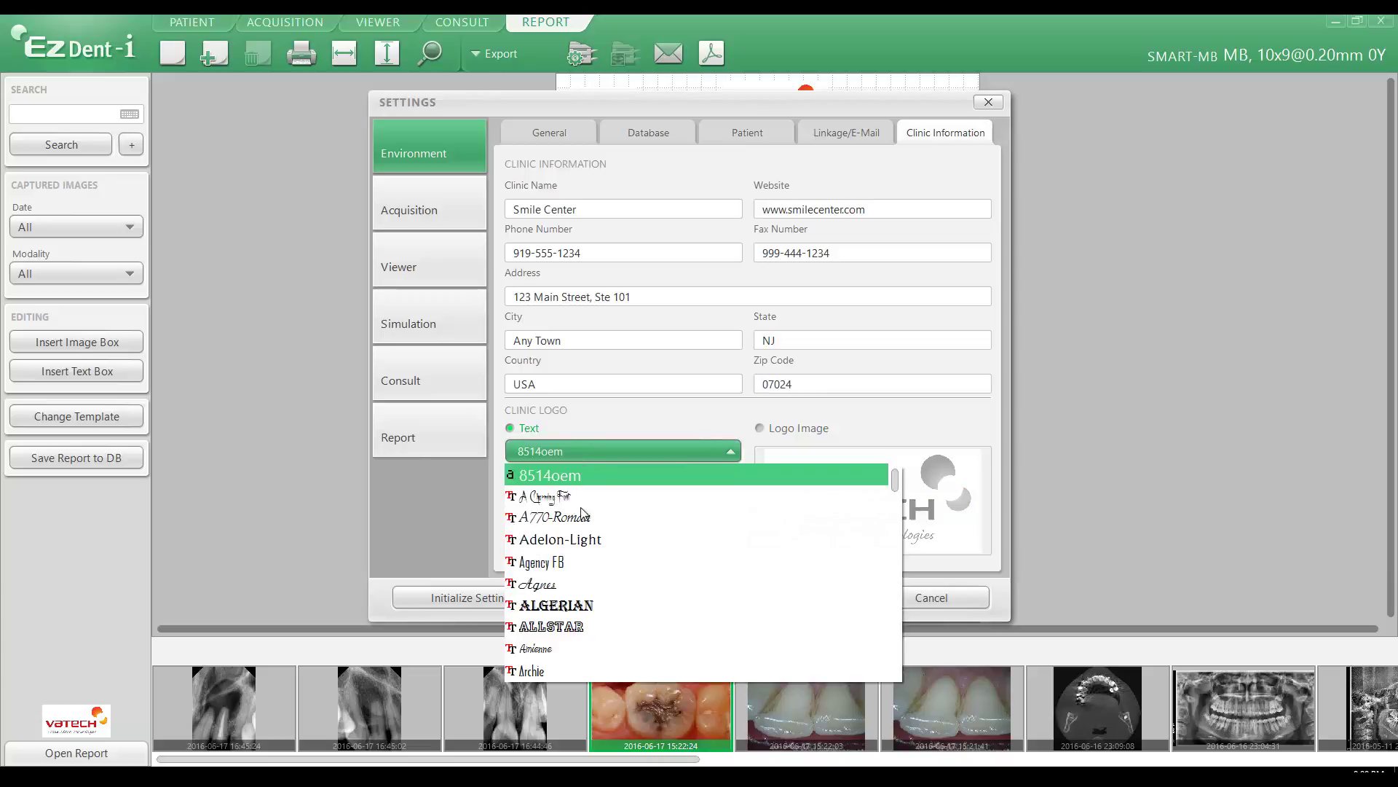
click(583, 670)
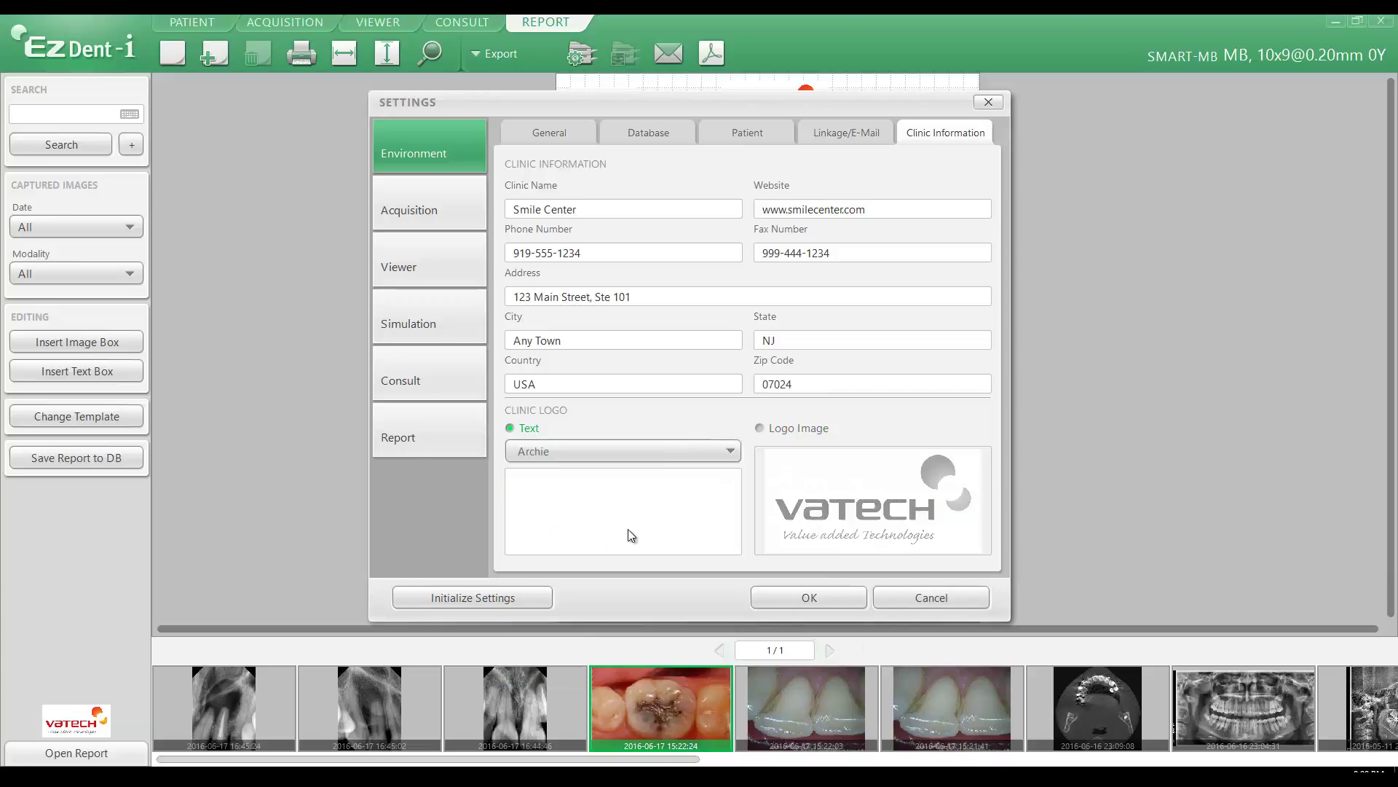
Set the clinic logo to an image, load the logo file from the Logo folder under Documents > Marketing, and save the settings
click(761, 428)
mouse_move(802, 460)
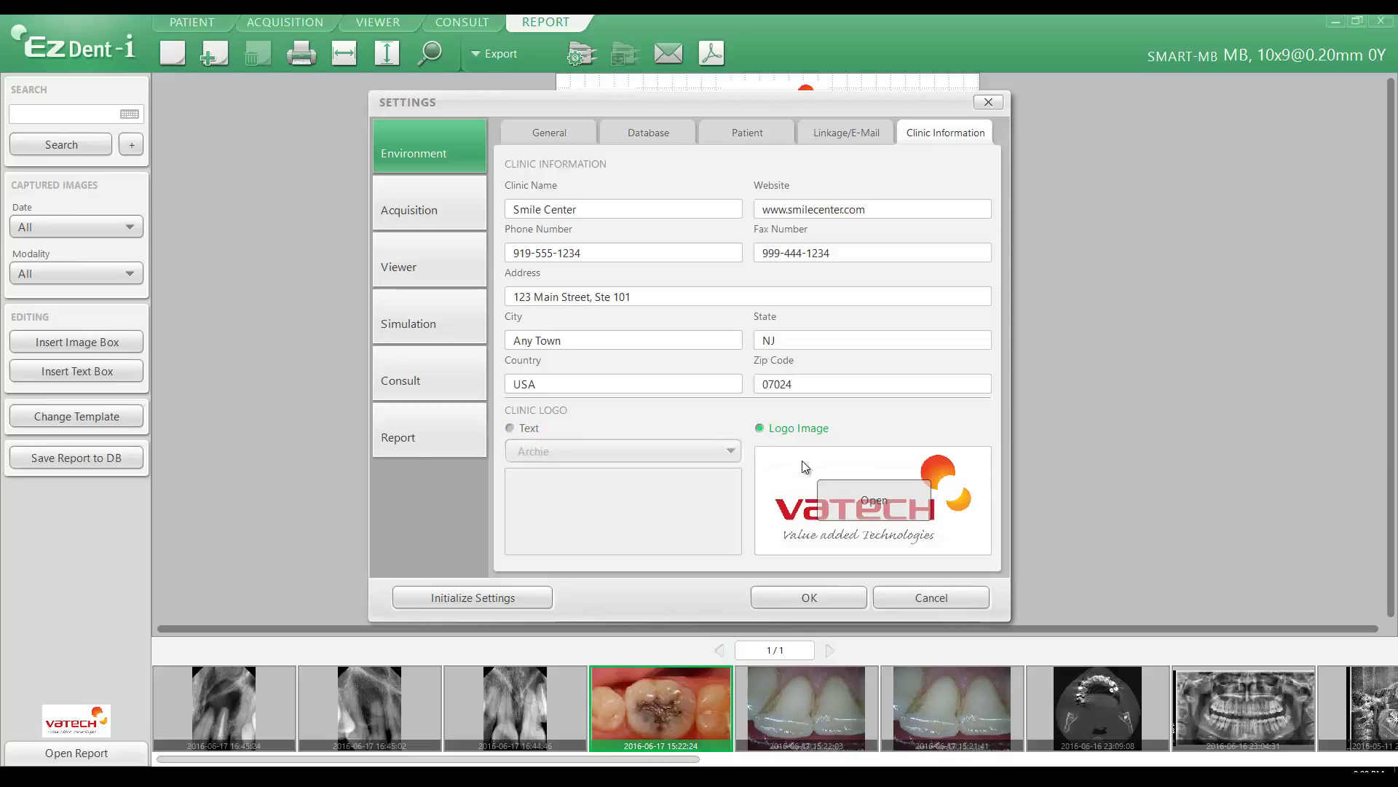
click(864, 501)
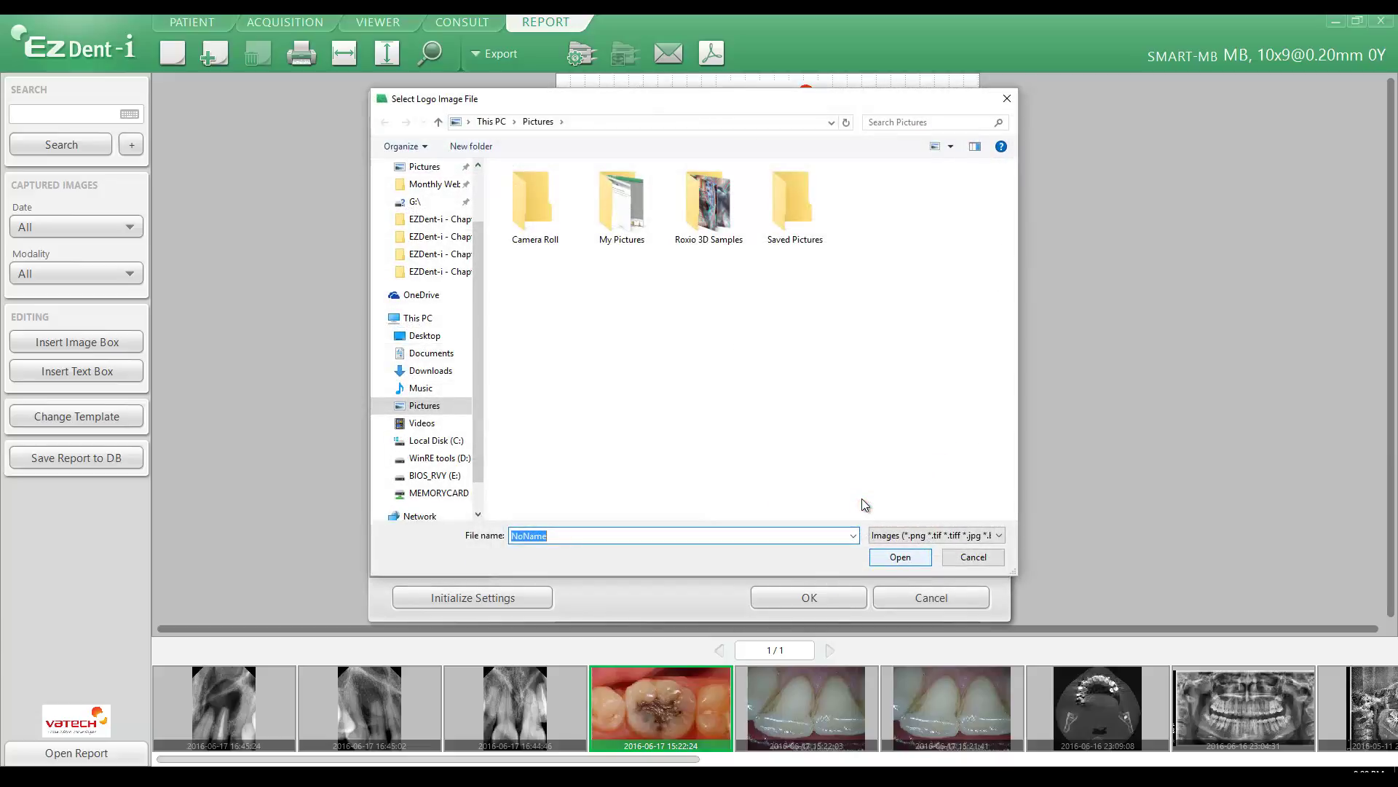
click(433, 353)
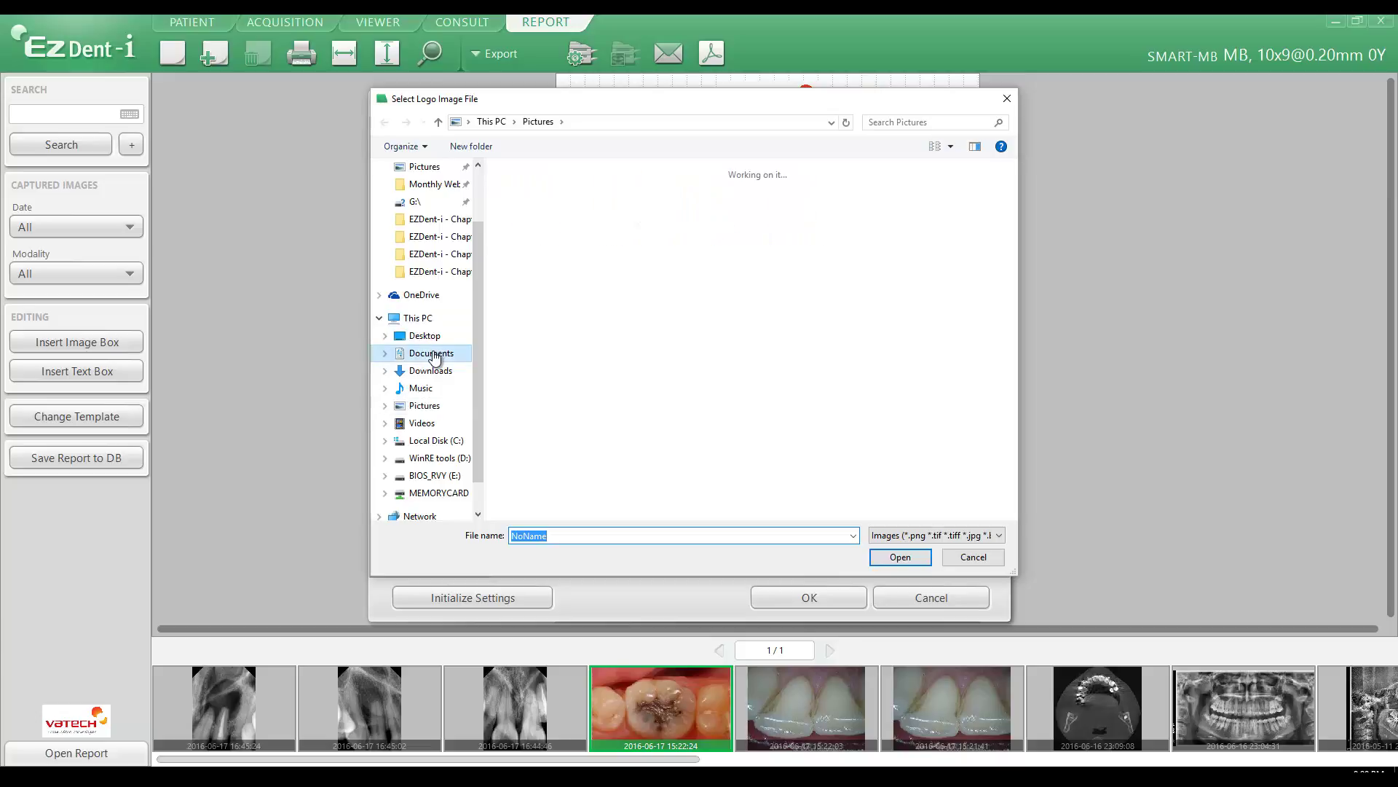
double_click(531, 246)
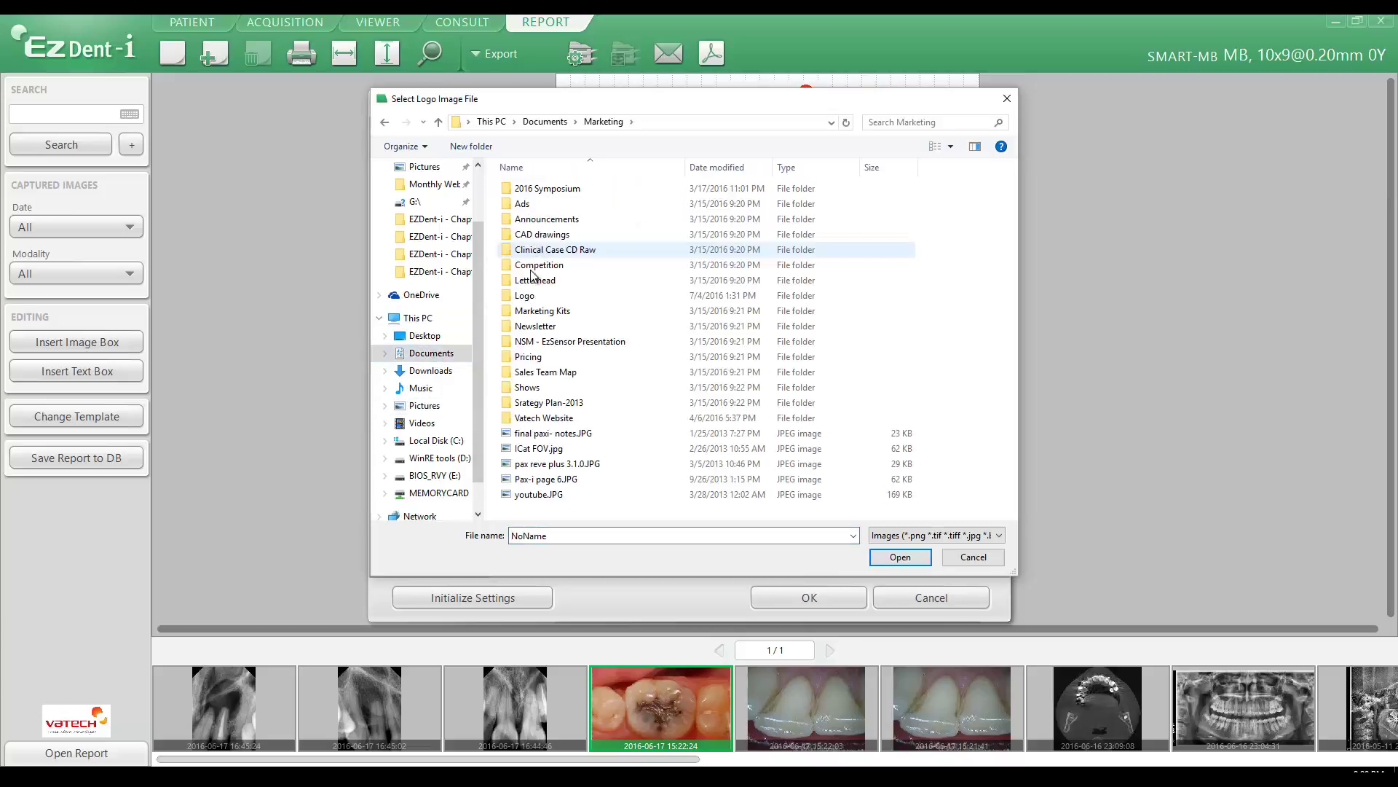
double_click(528, 299)
double_click(783, 231)
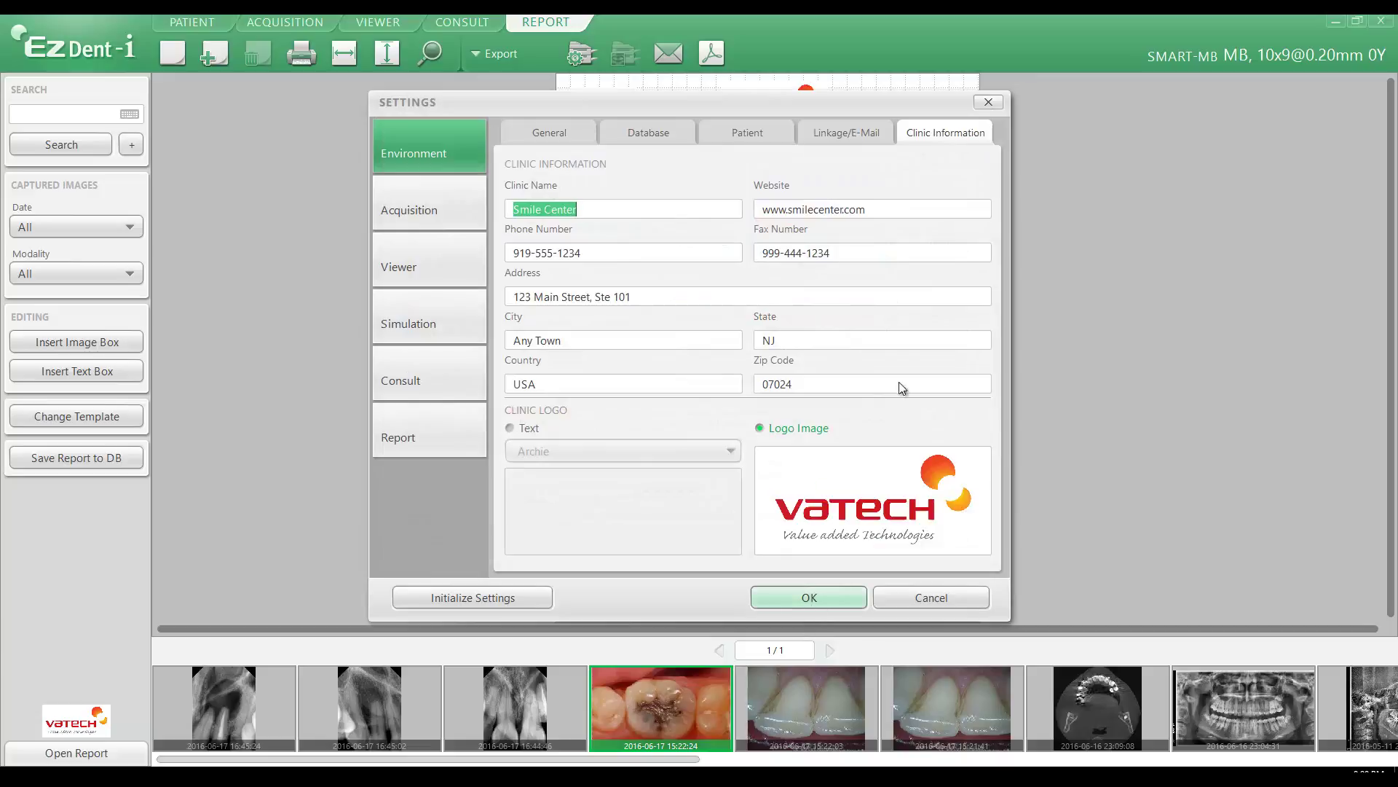
click(796, 599)
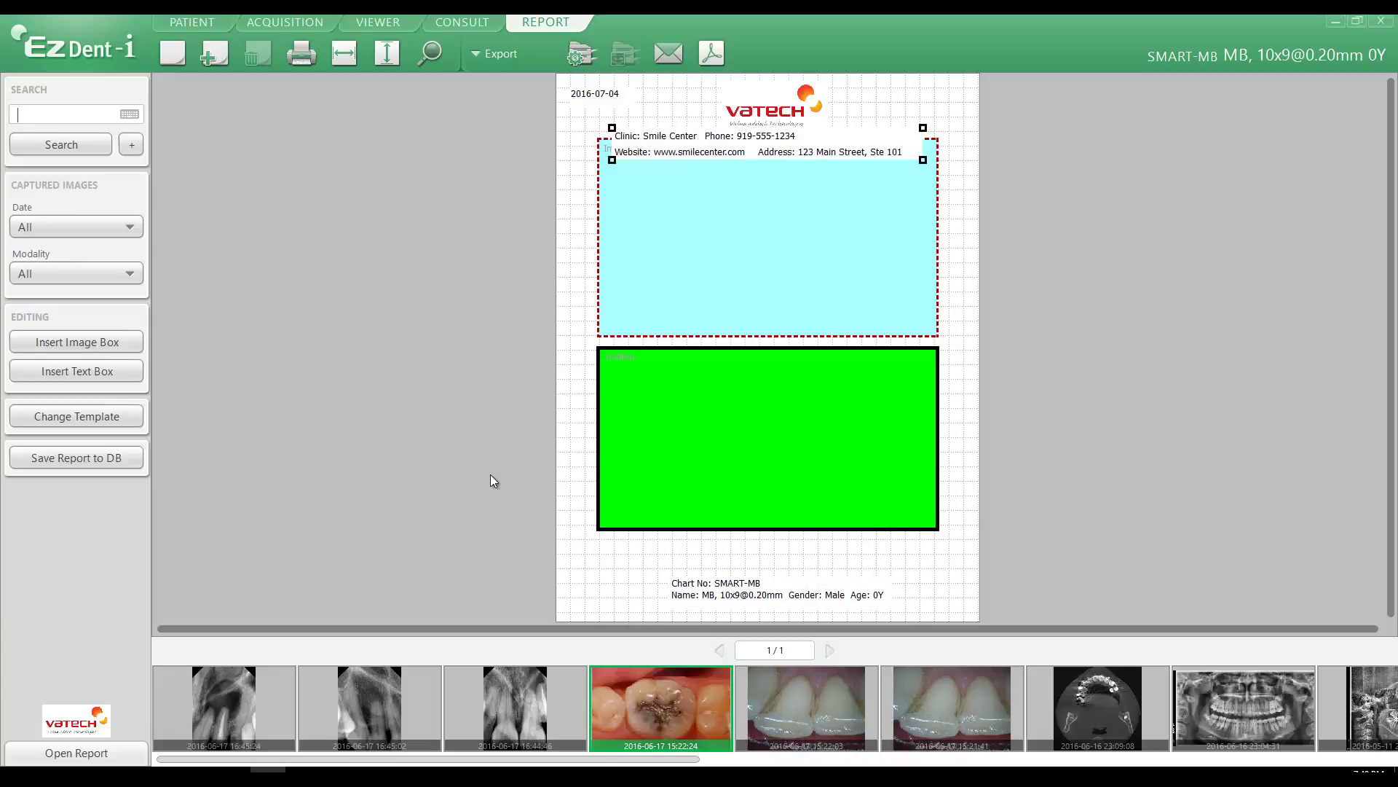
Reopen the settings and set the default font color of report text boxes to black
click(72, 46)
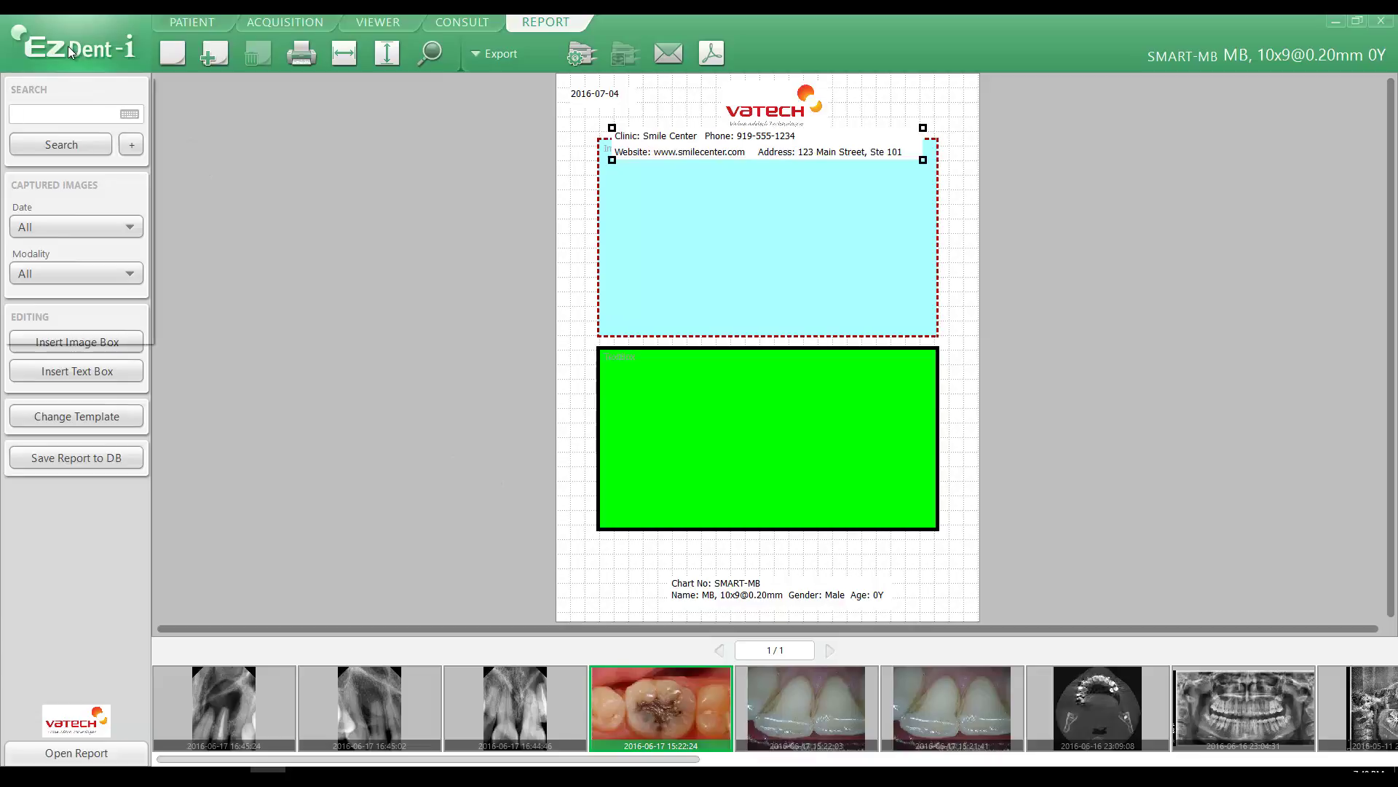
click(57, 236)
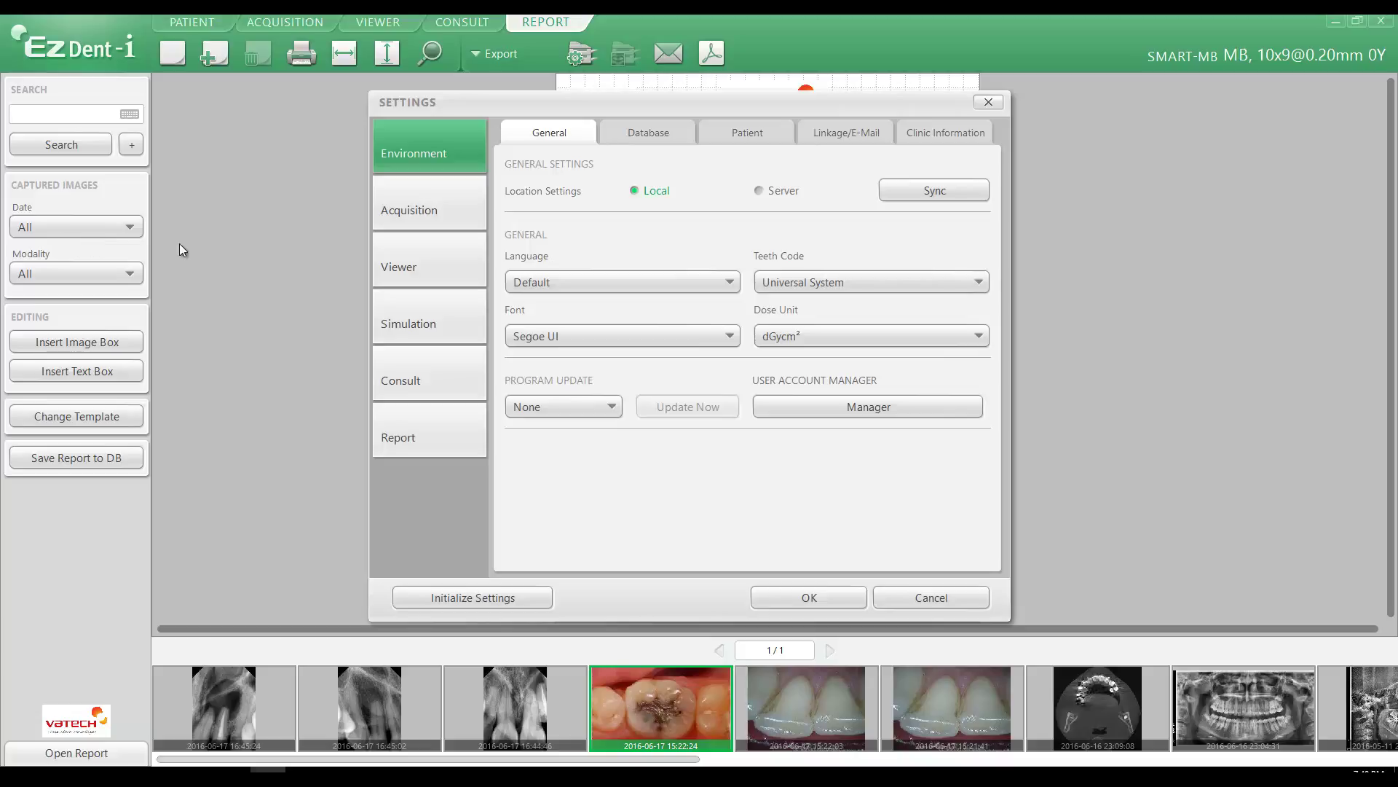
click(923, 129)
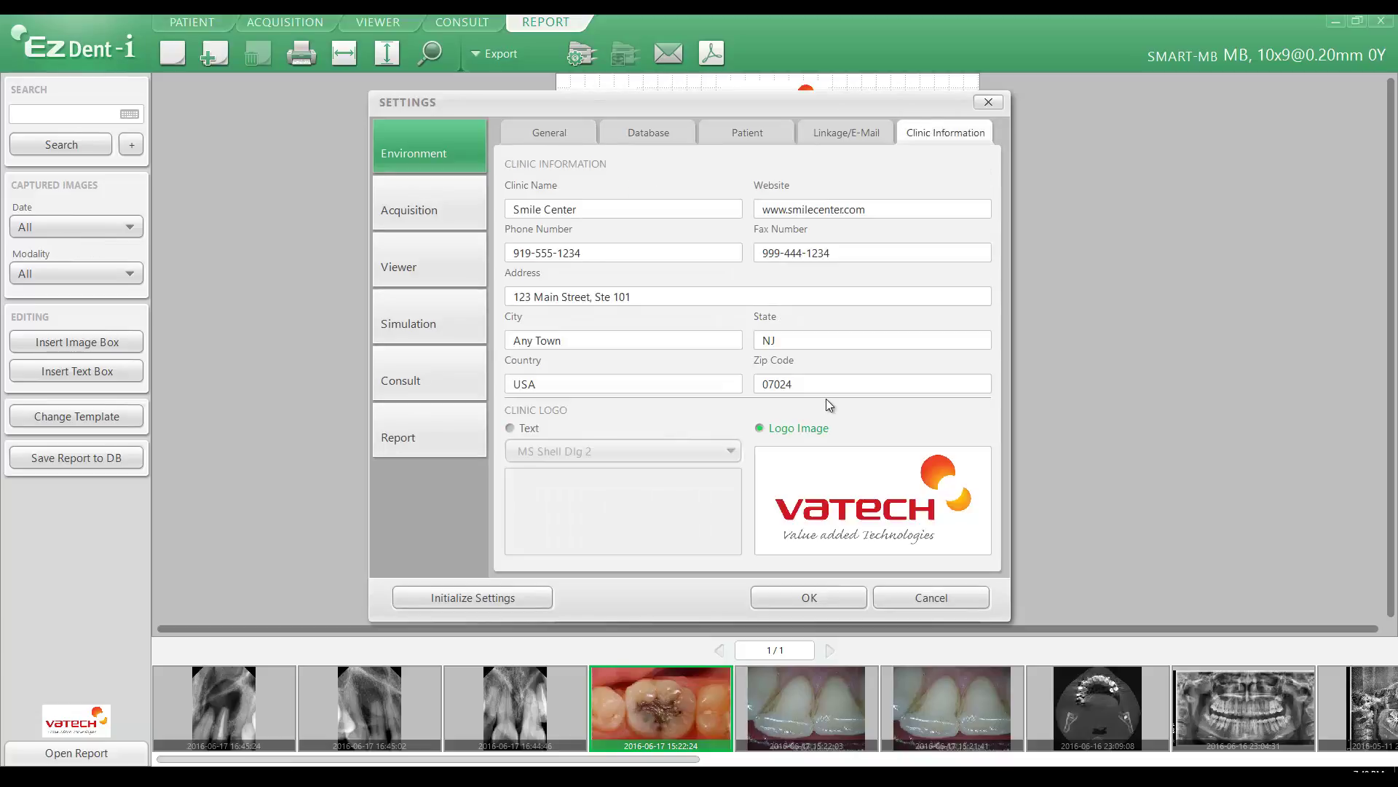
click(417, 444)
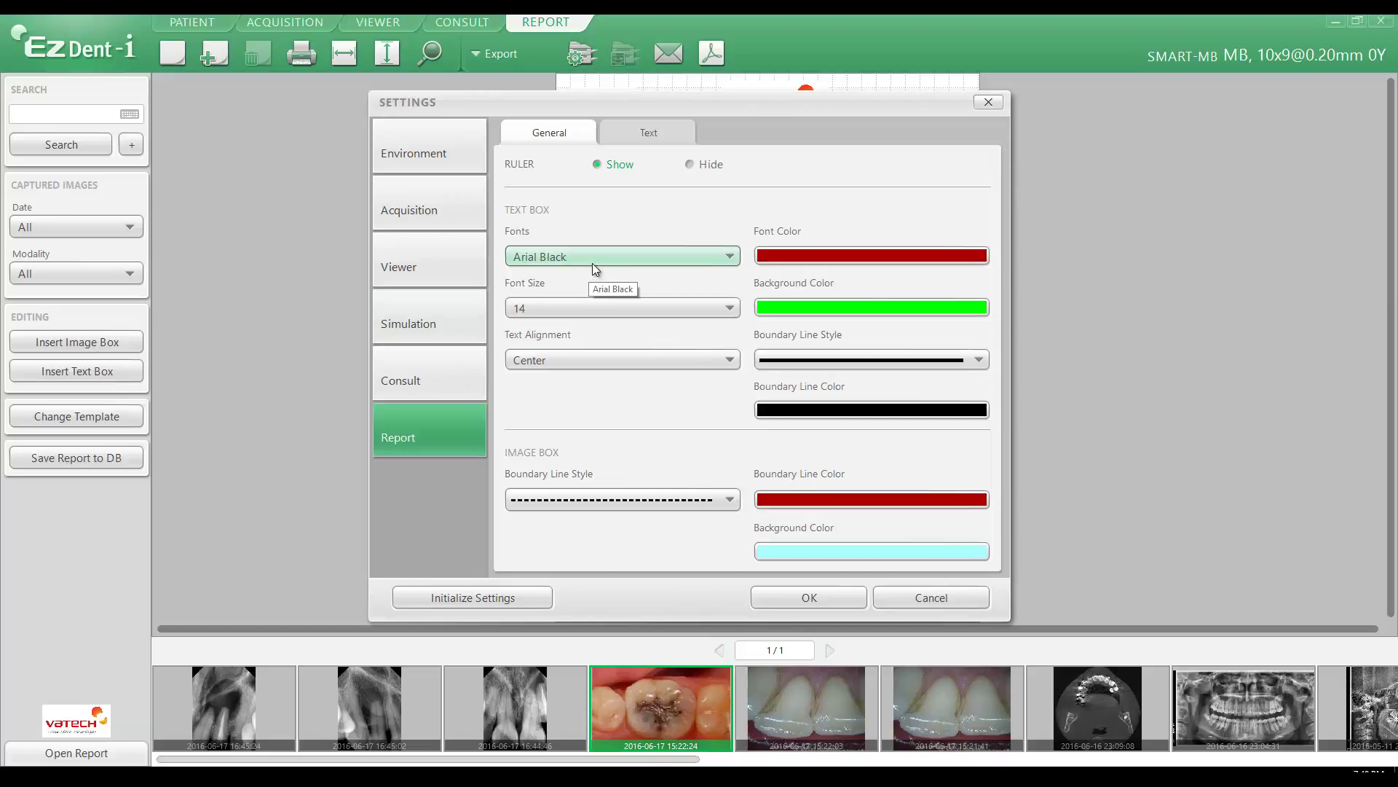
click(855, 257)
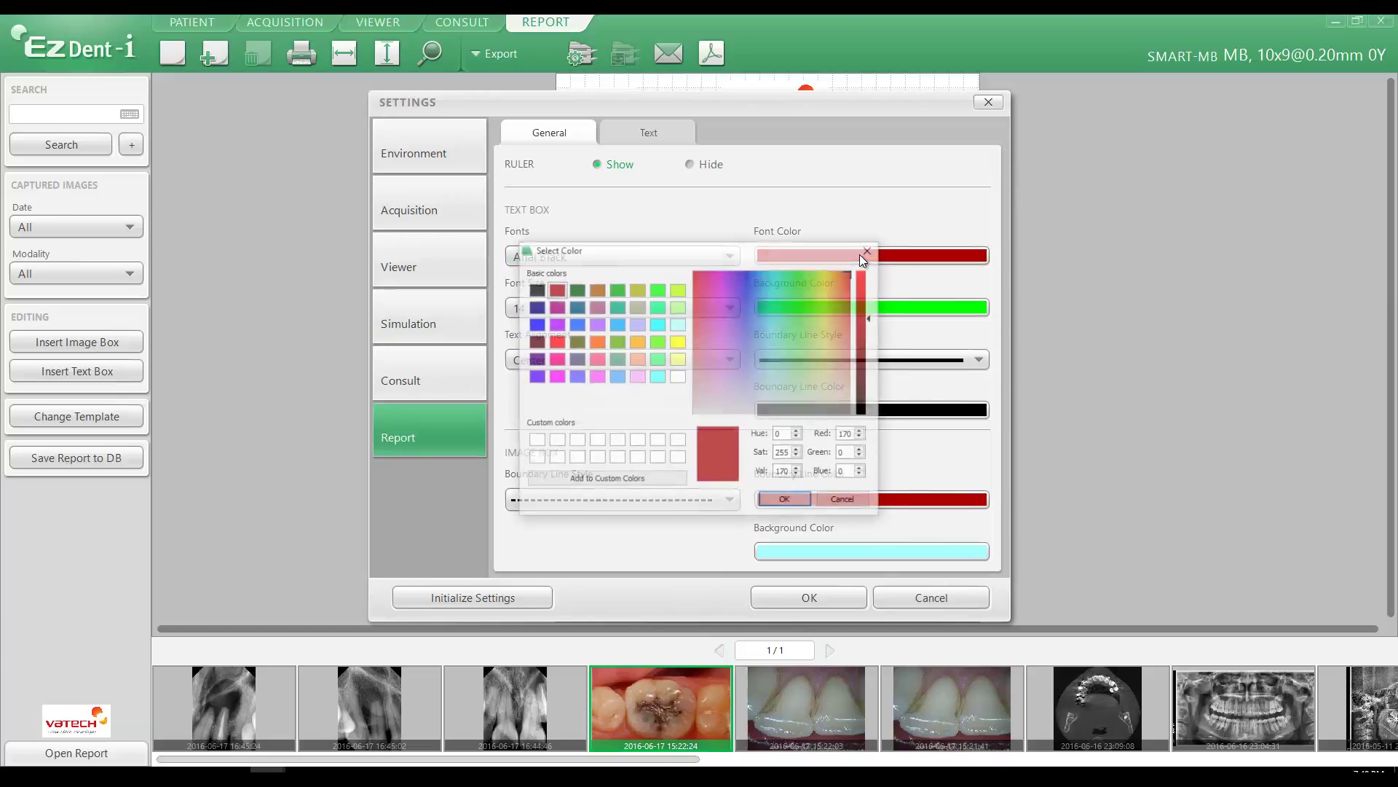
click(534, 289)
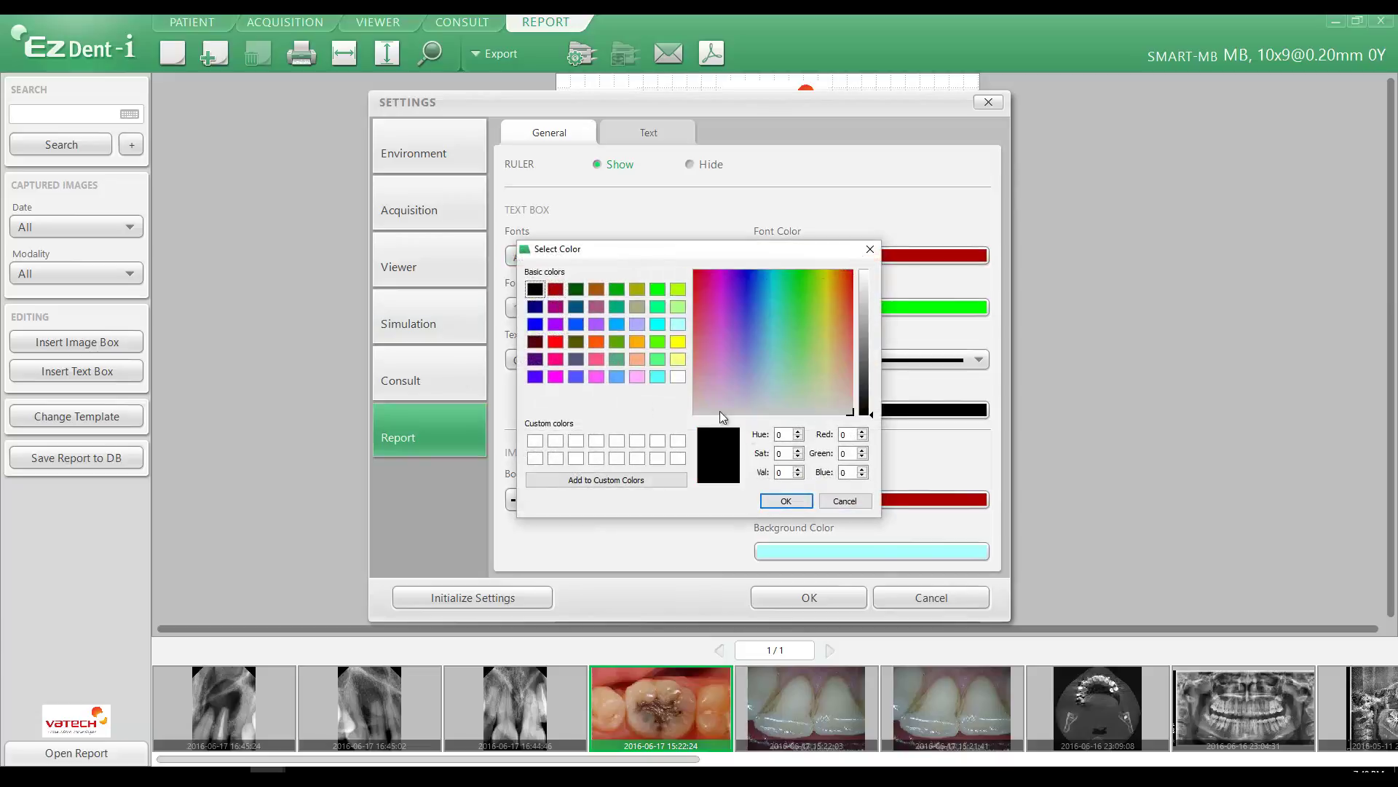
click(786, 500)
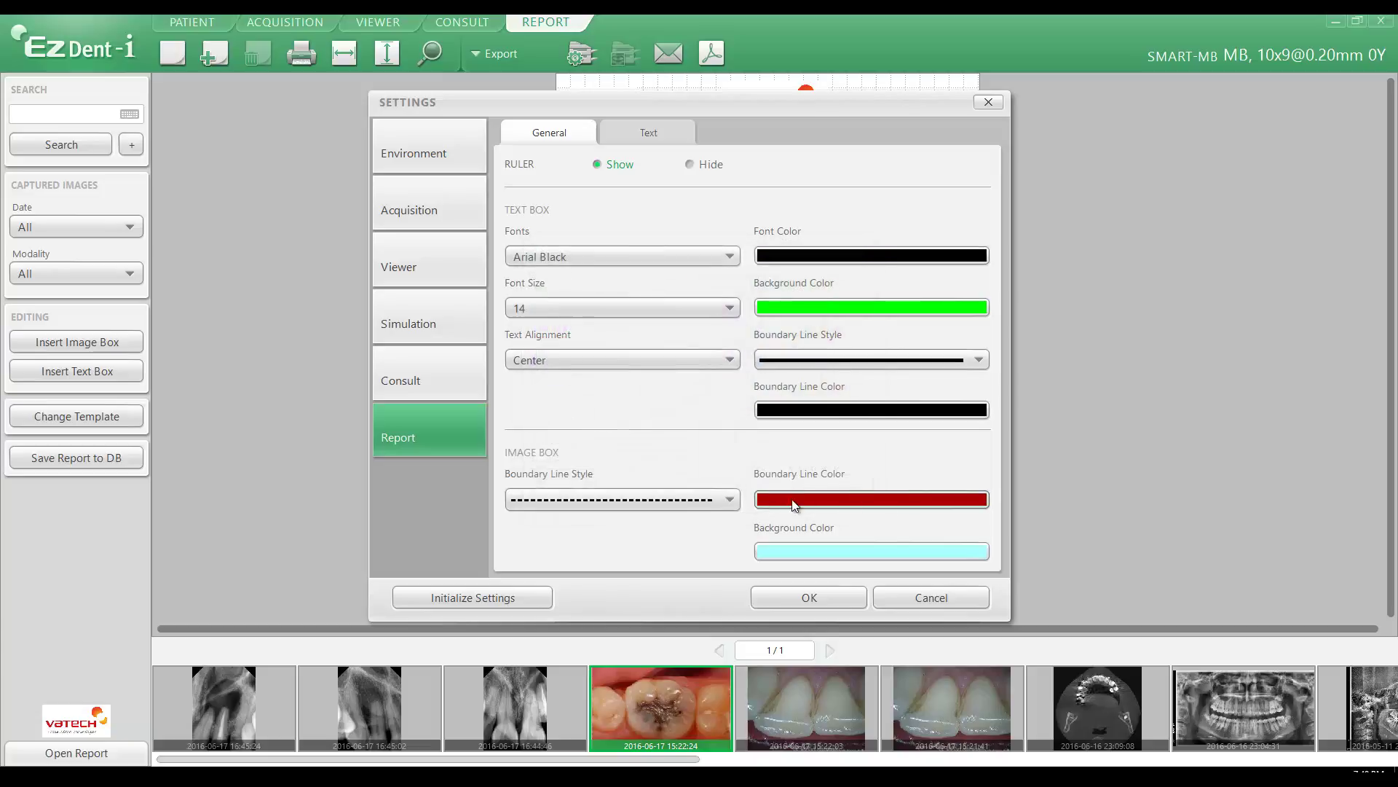
Set the default text box font size to 12 and its background color to light cyan
click(541, 309)
click(531, 398)
click(784, 312)
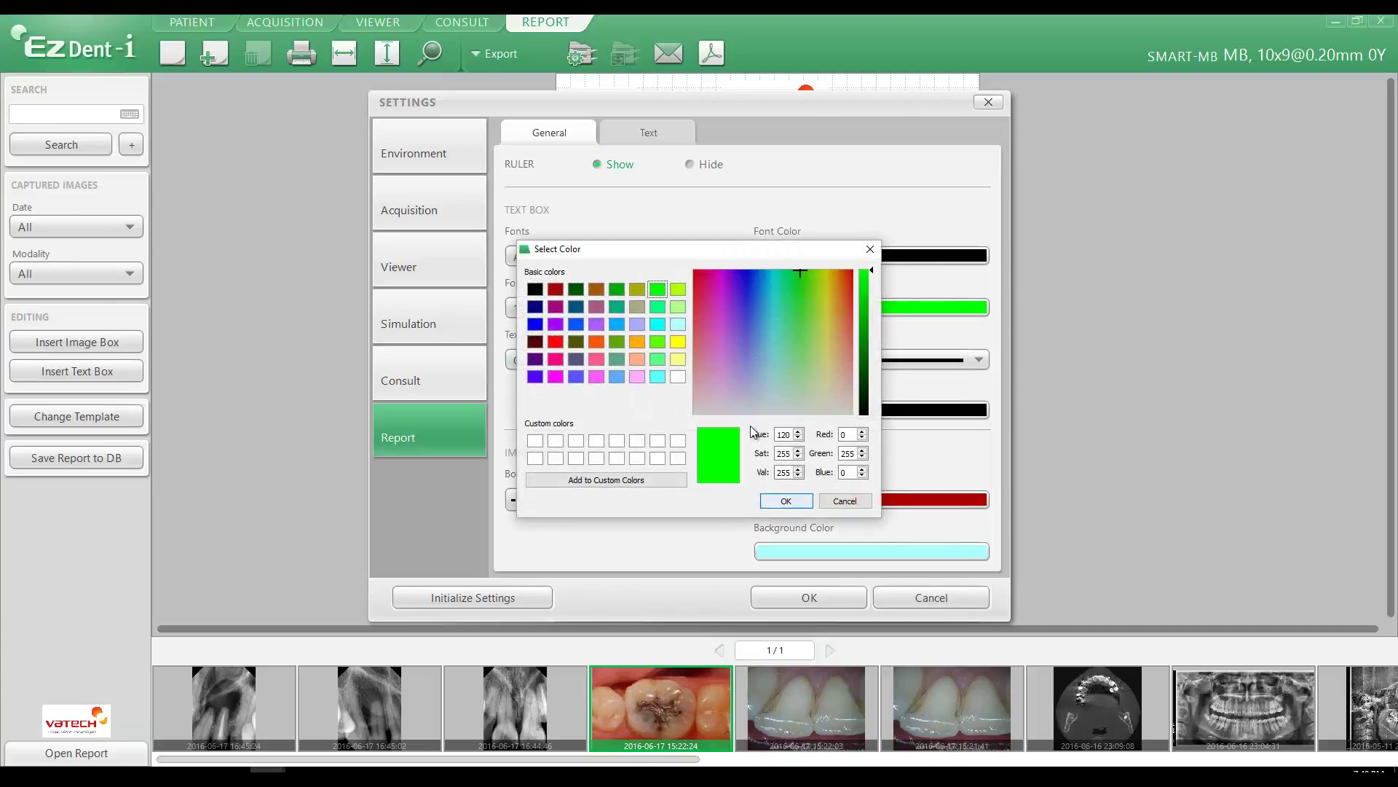
click(679, 323)
click(785, 502)
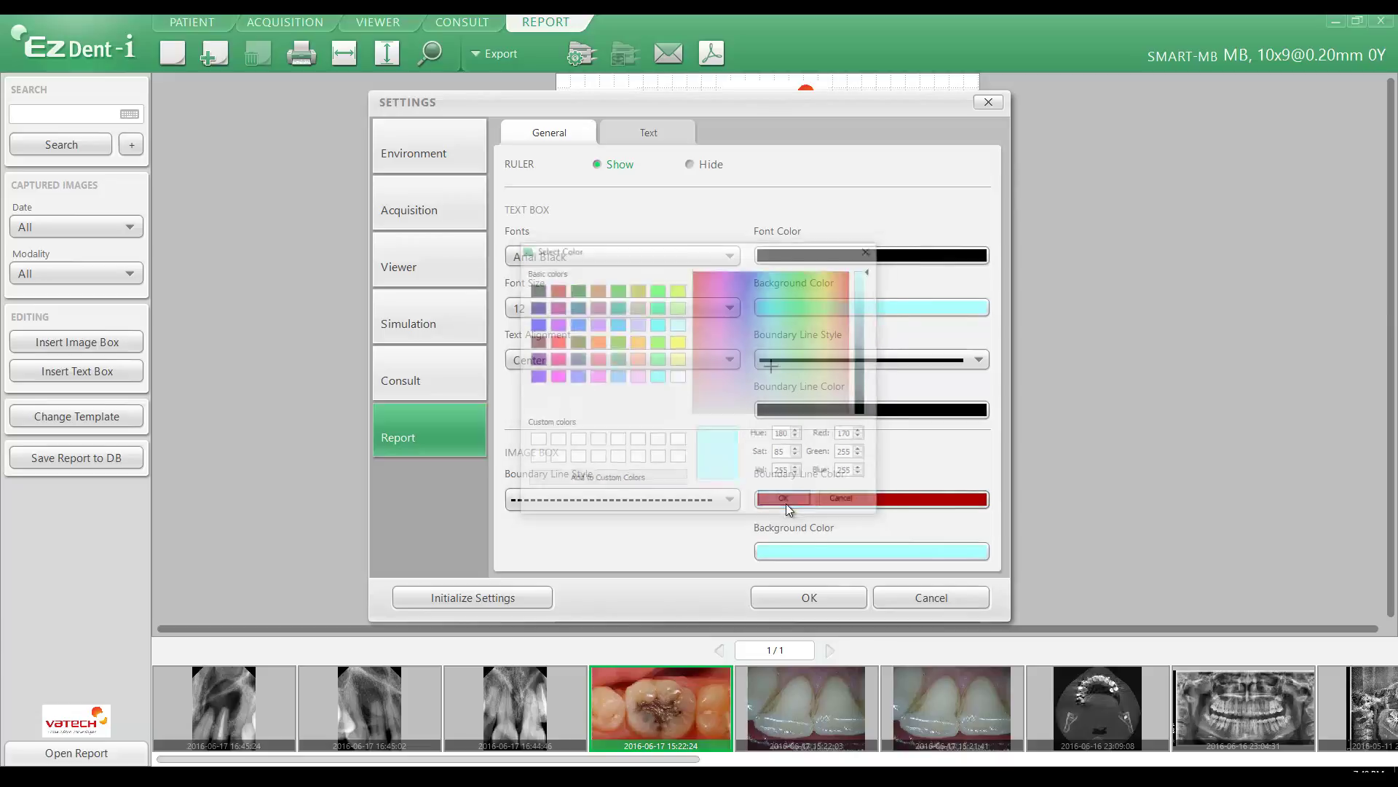
Set the default text box alignment to Left and its boundary line style to the medium-weight solid line
click(587, 361)
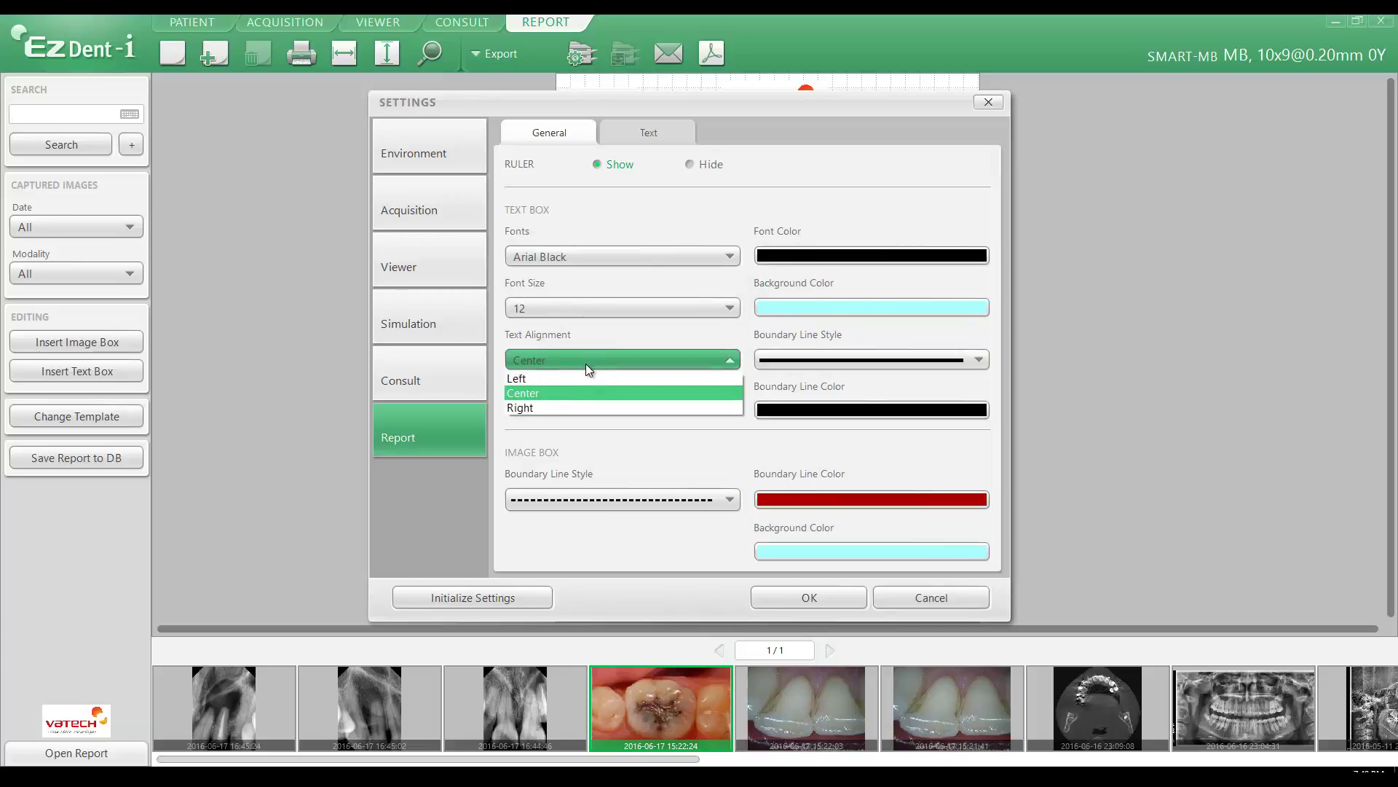
click(582, 380)
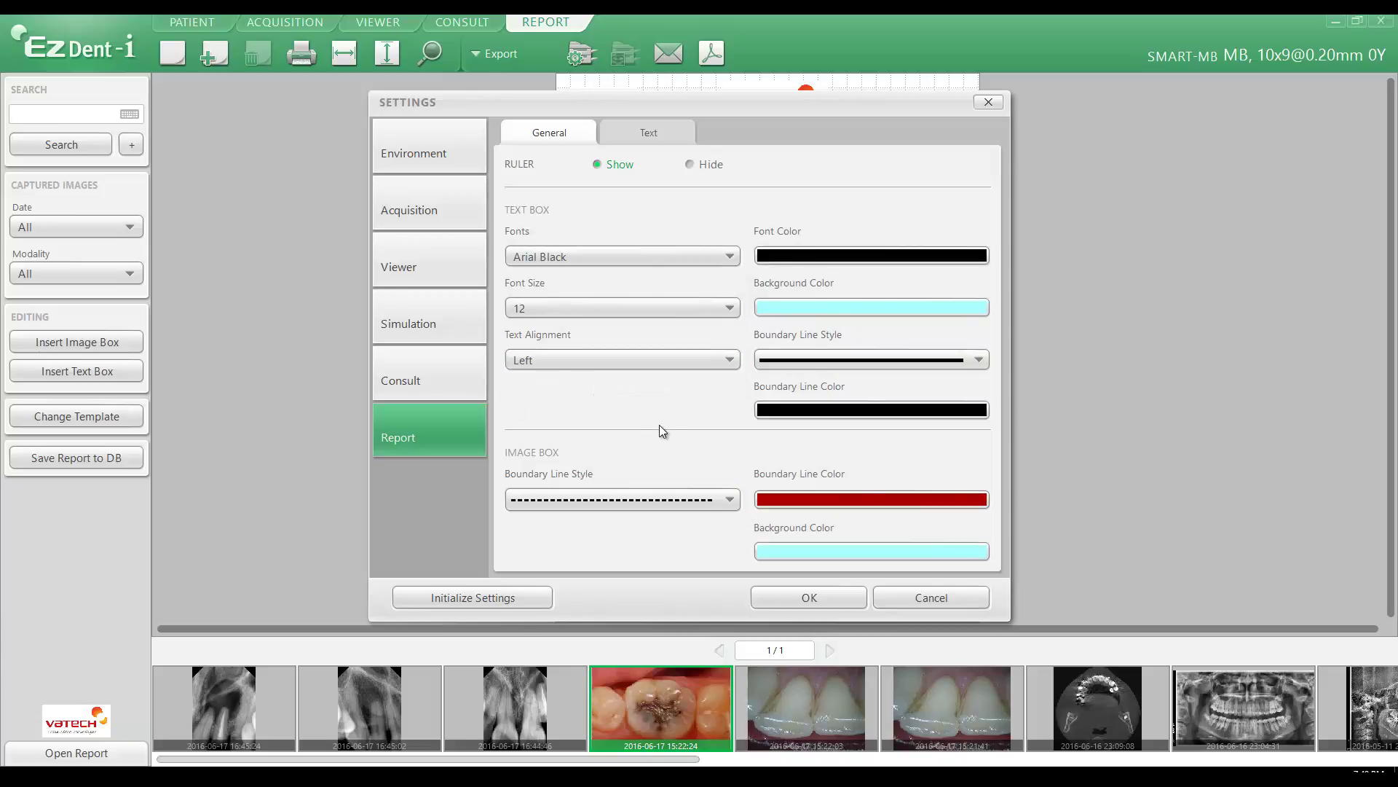
click(874, 360)
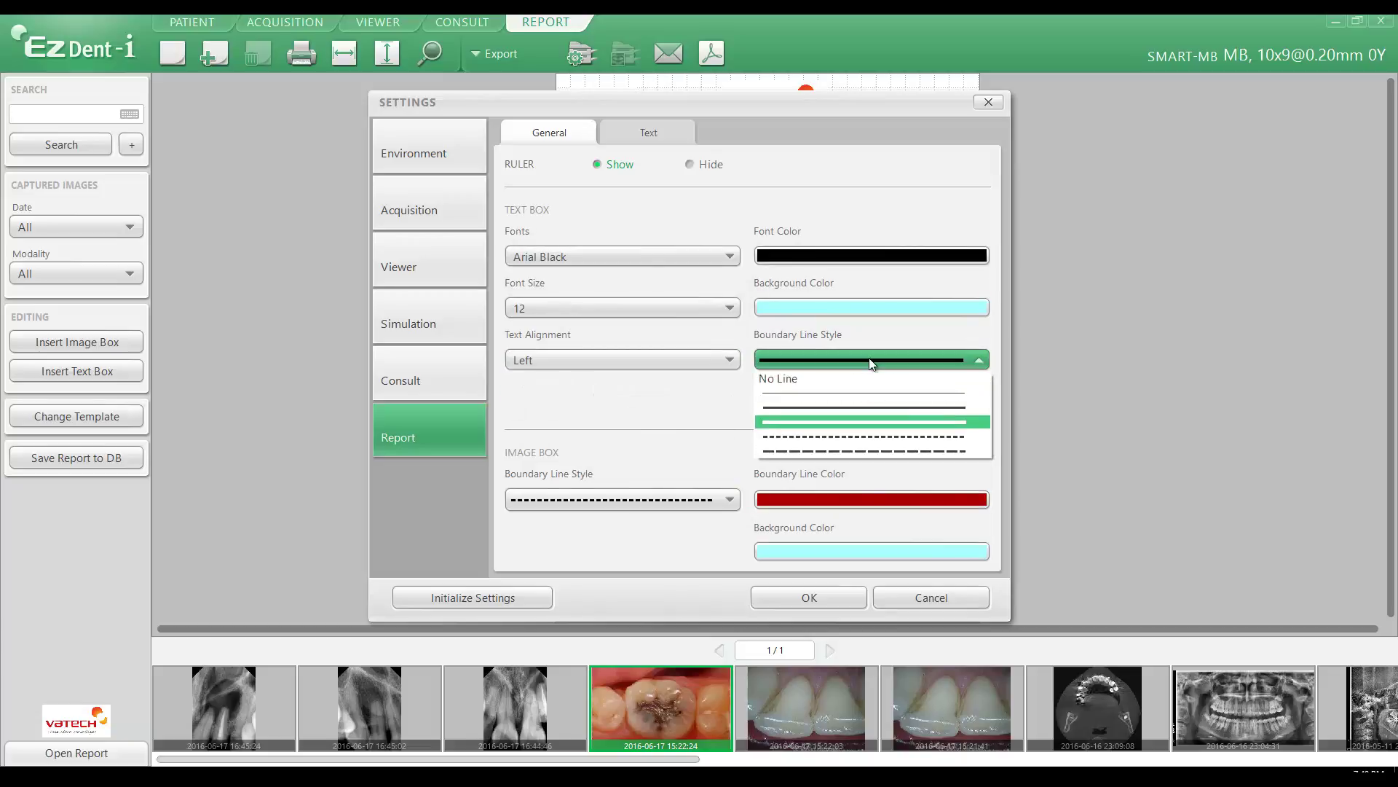
click(858, 407)
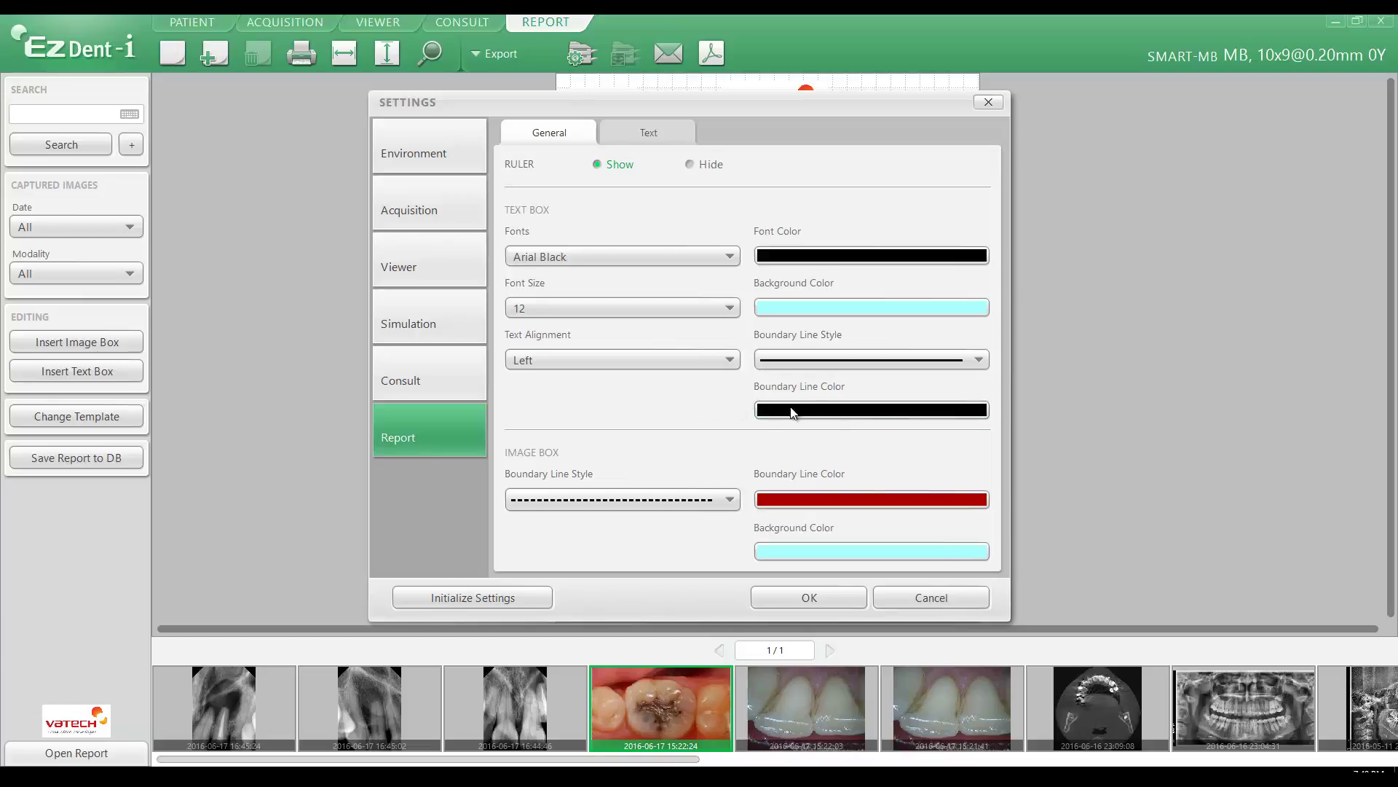
Set the default text box boundary line color to dark gray with red, green and blue at 85
click(845, 415)
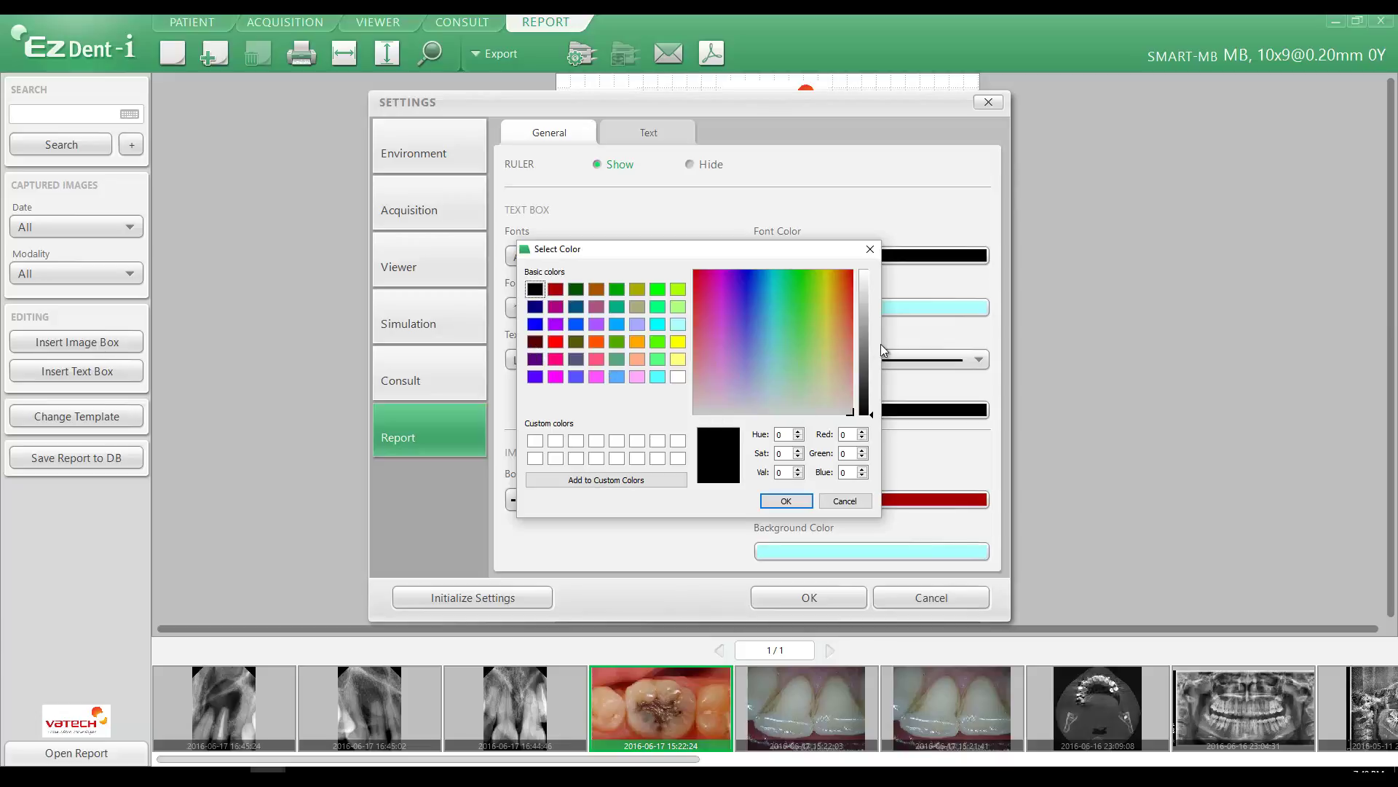
click(863, 368)
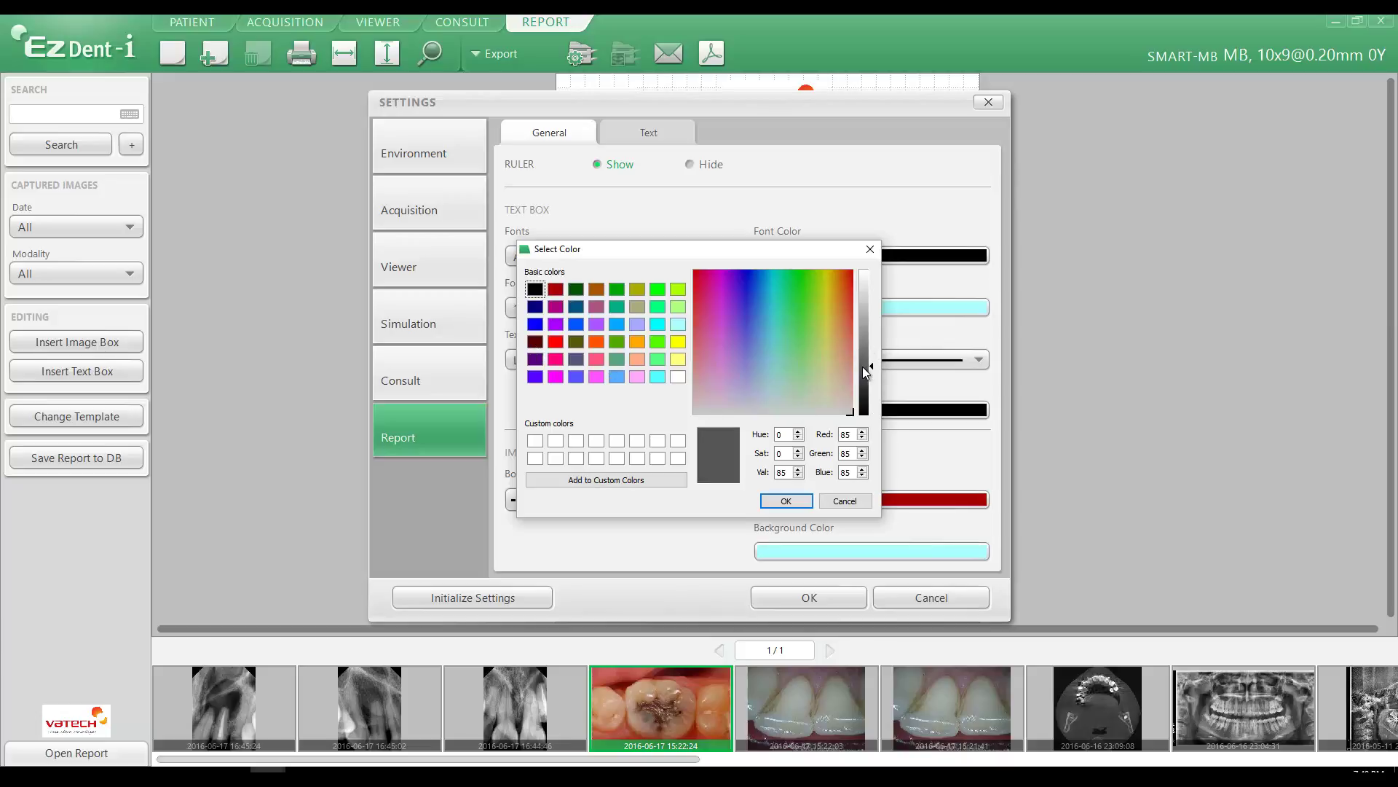
click(786, 501)
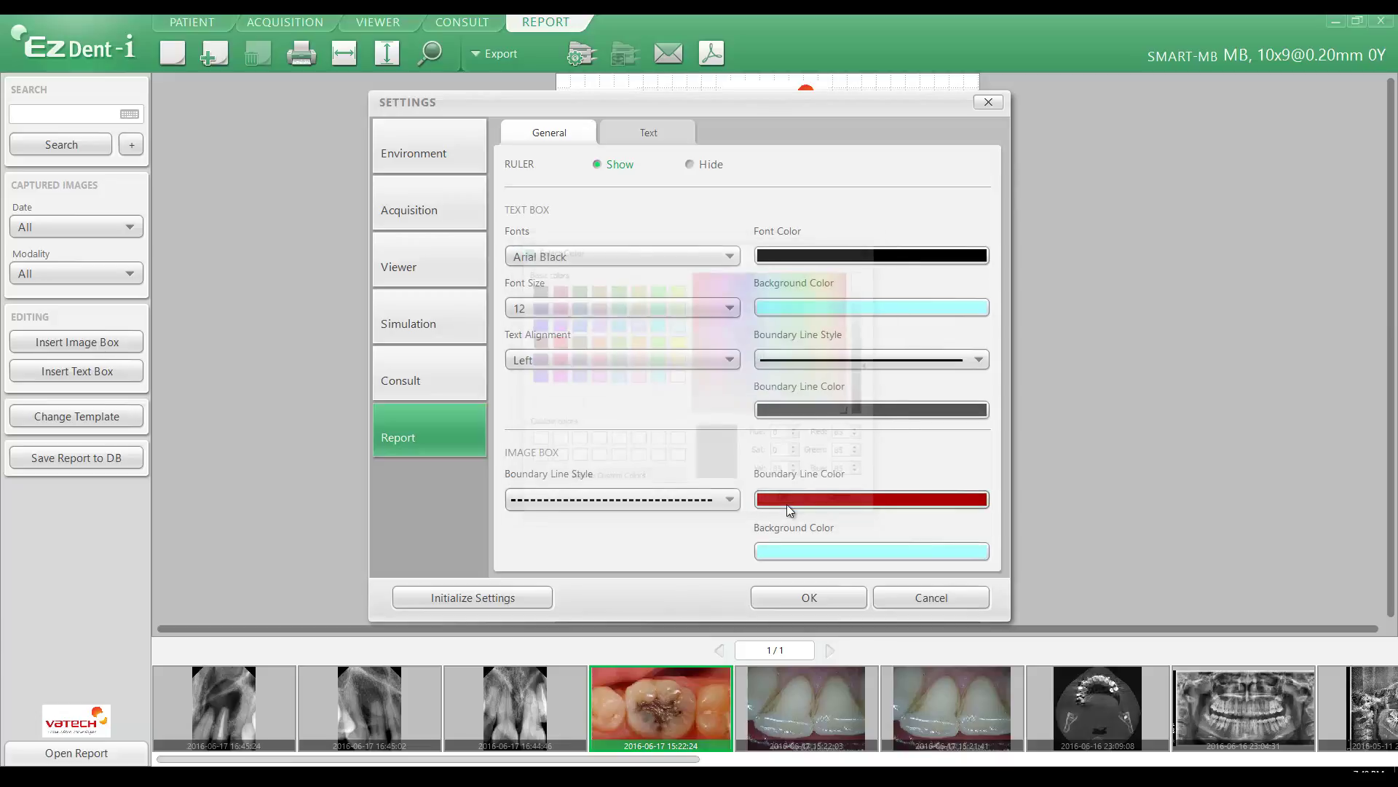
Set the default image box boundary to the medium-weight solid line in dark gray with red, green and blue at 66
click(590, 500)
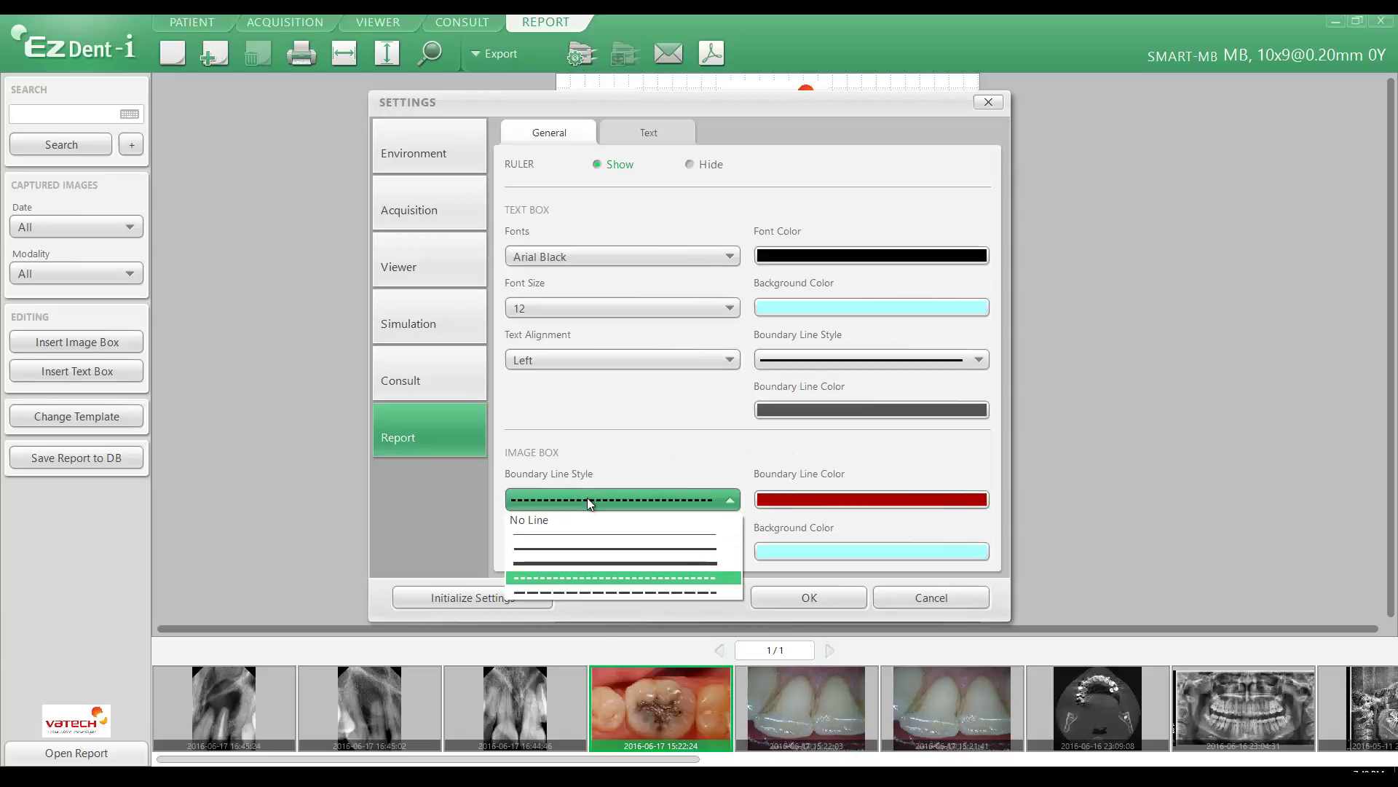
click(563, 554)
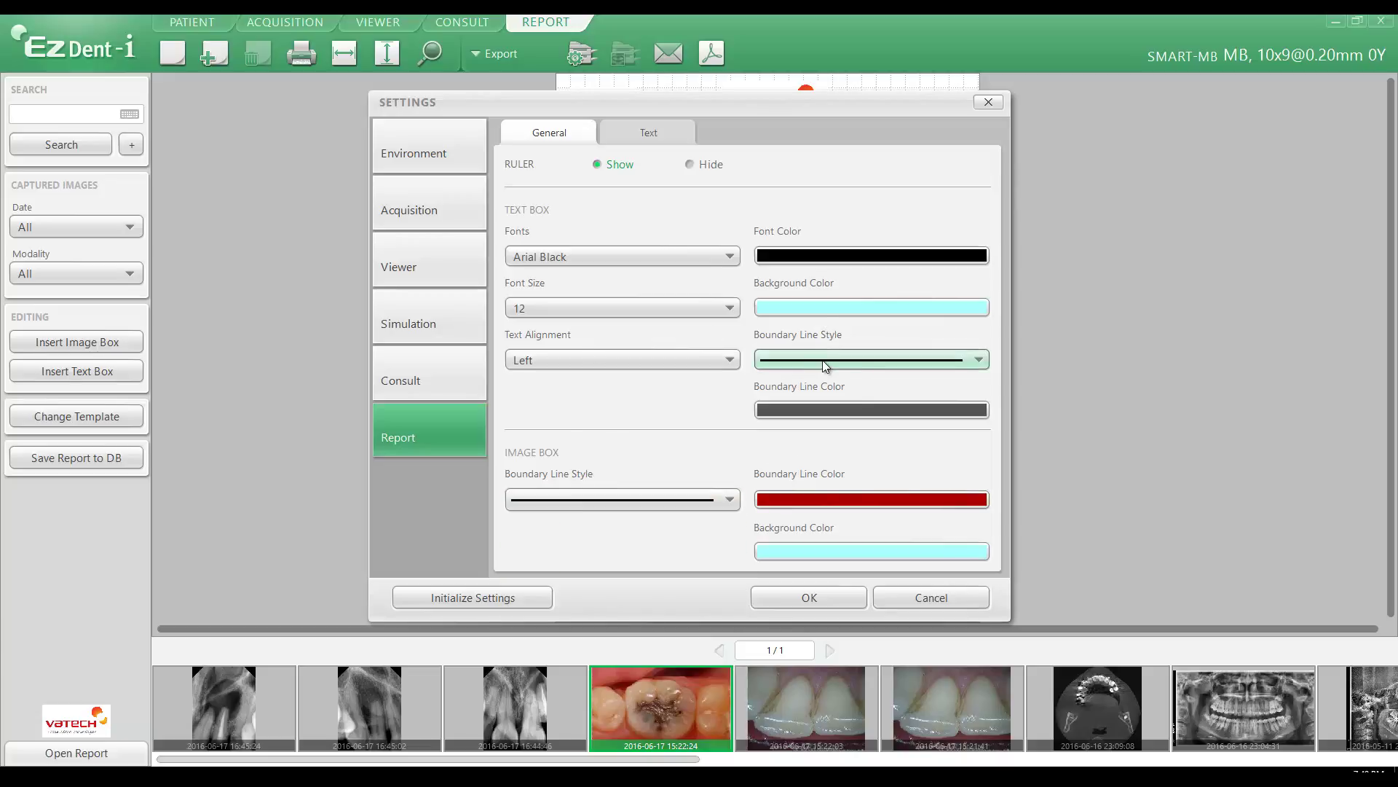
click(806, 503)
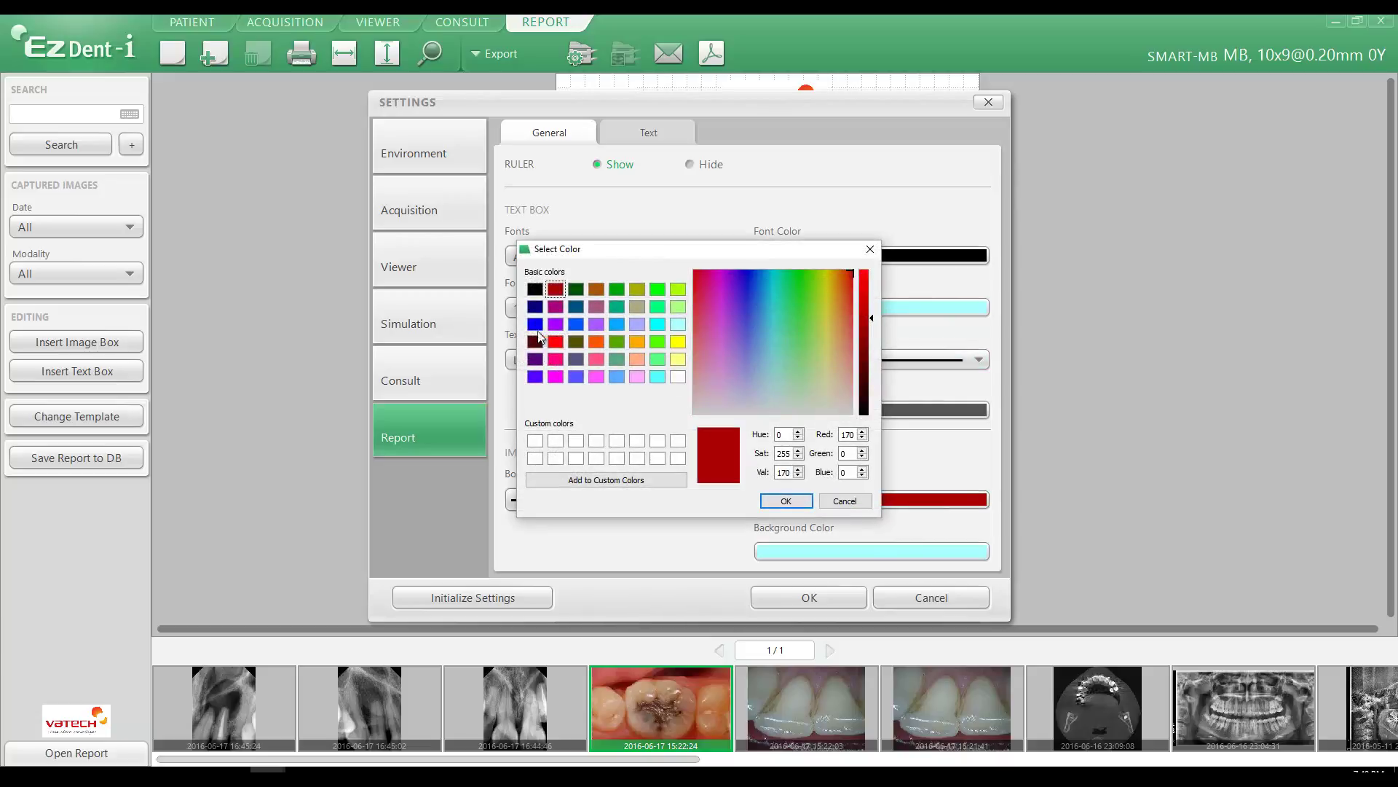
click(536, 291)
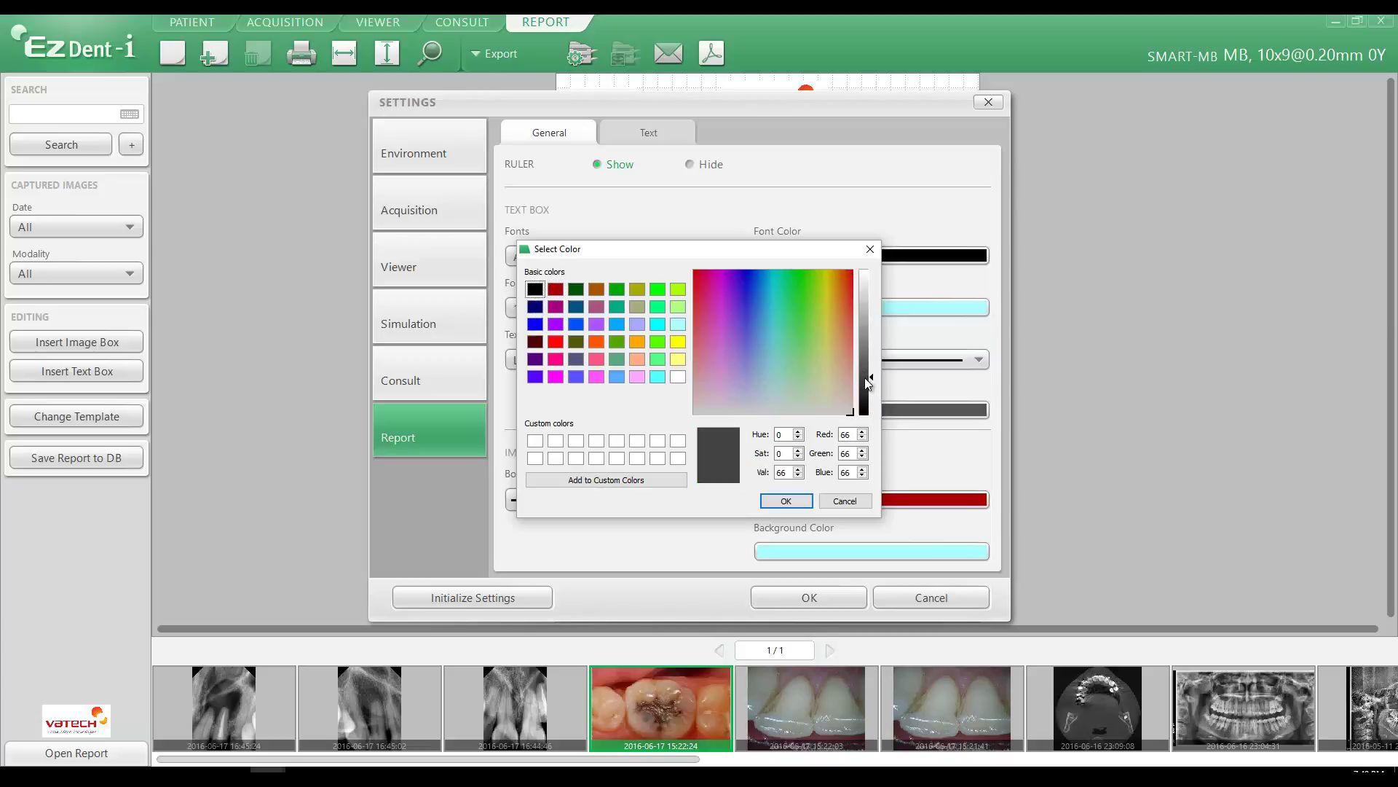
click(785, 501)
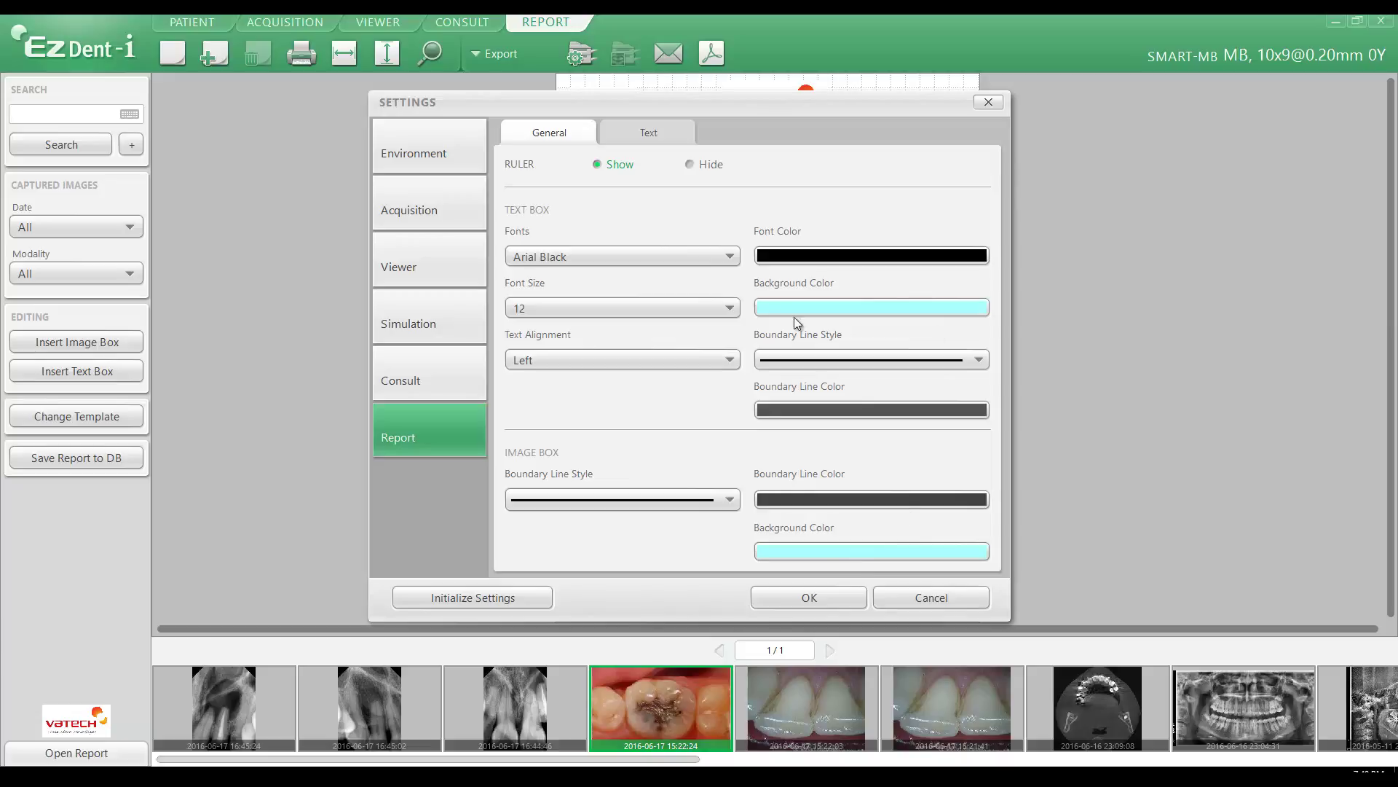
Save the report settings and create a new report, discarding the changes in the current one
click(806, 598)
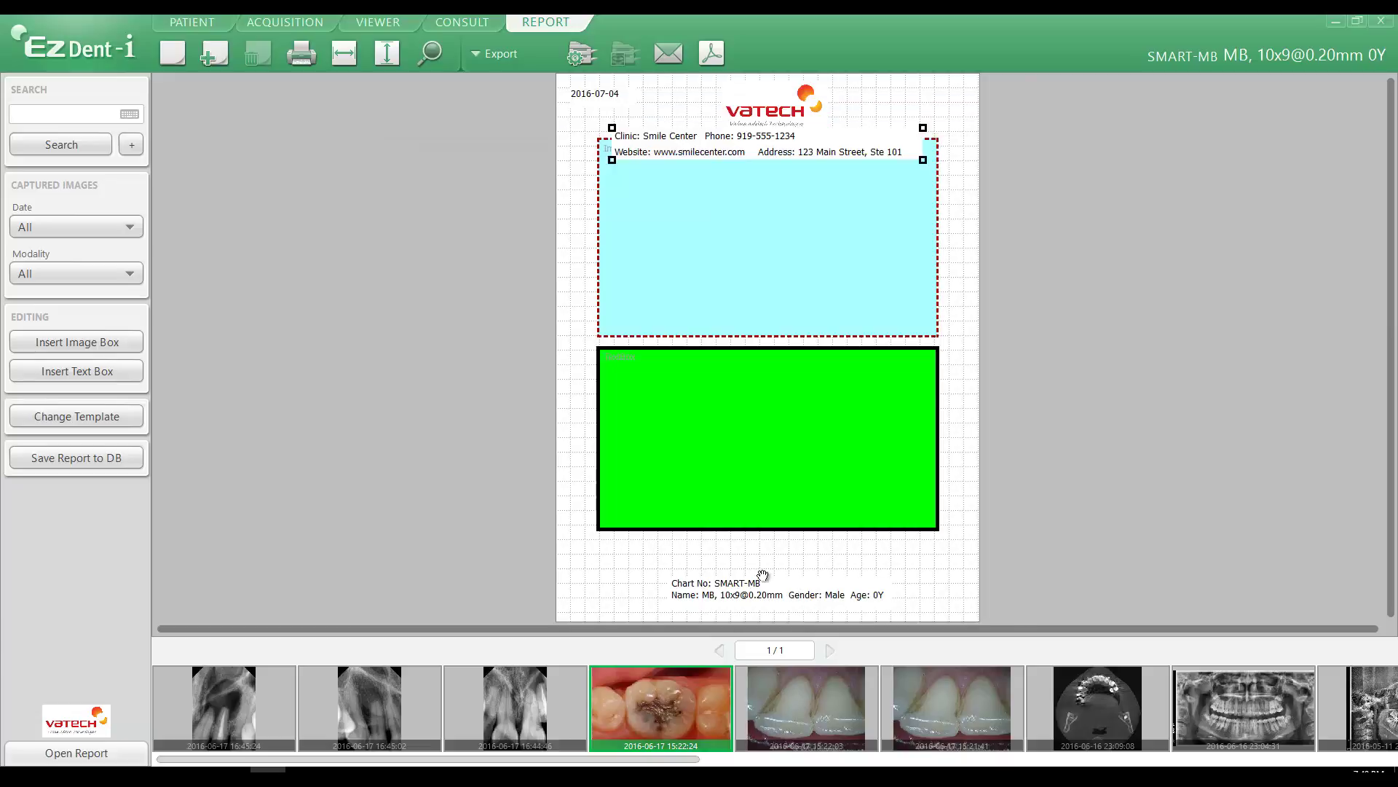
click(172, 54)
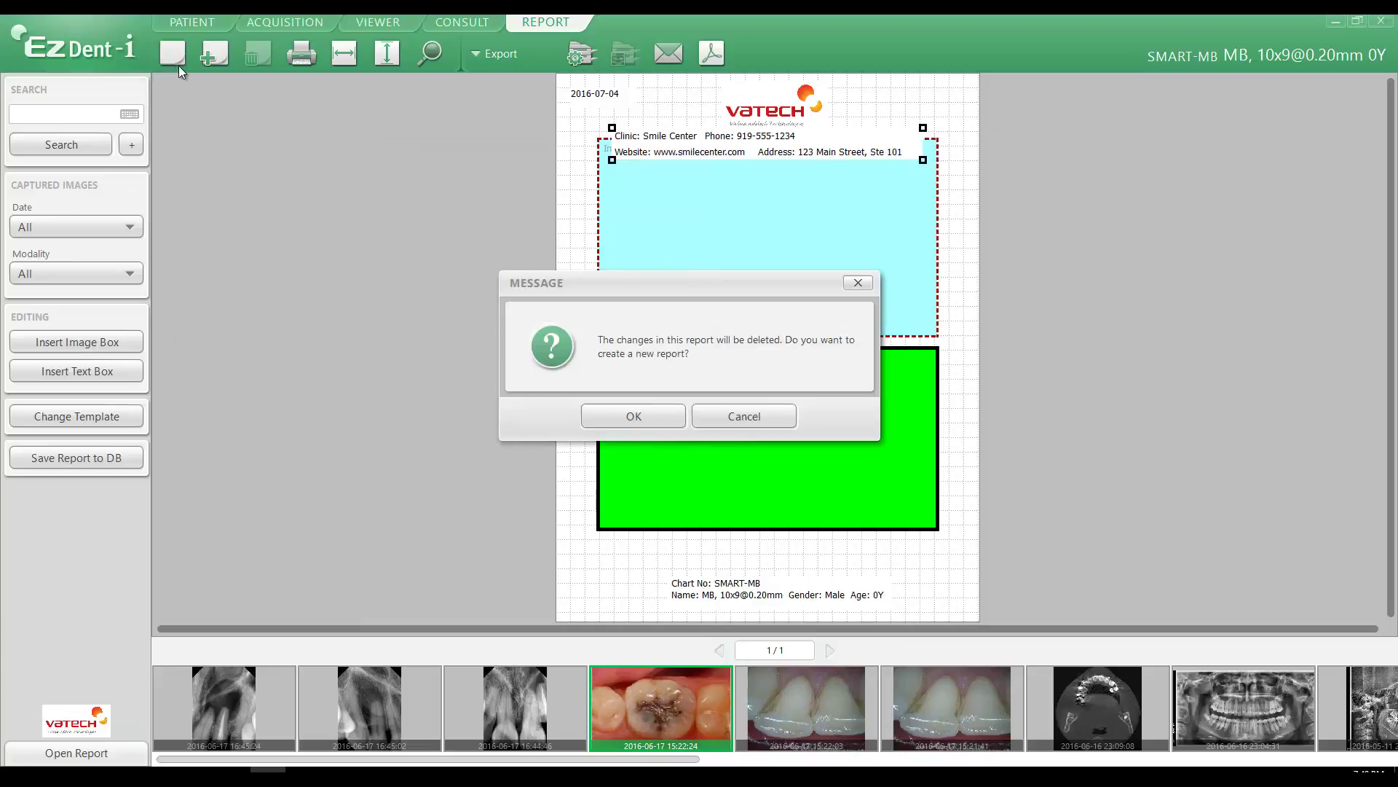
click(615, 414)
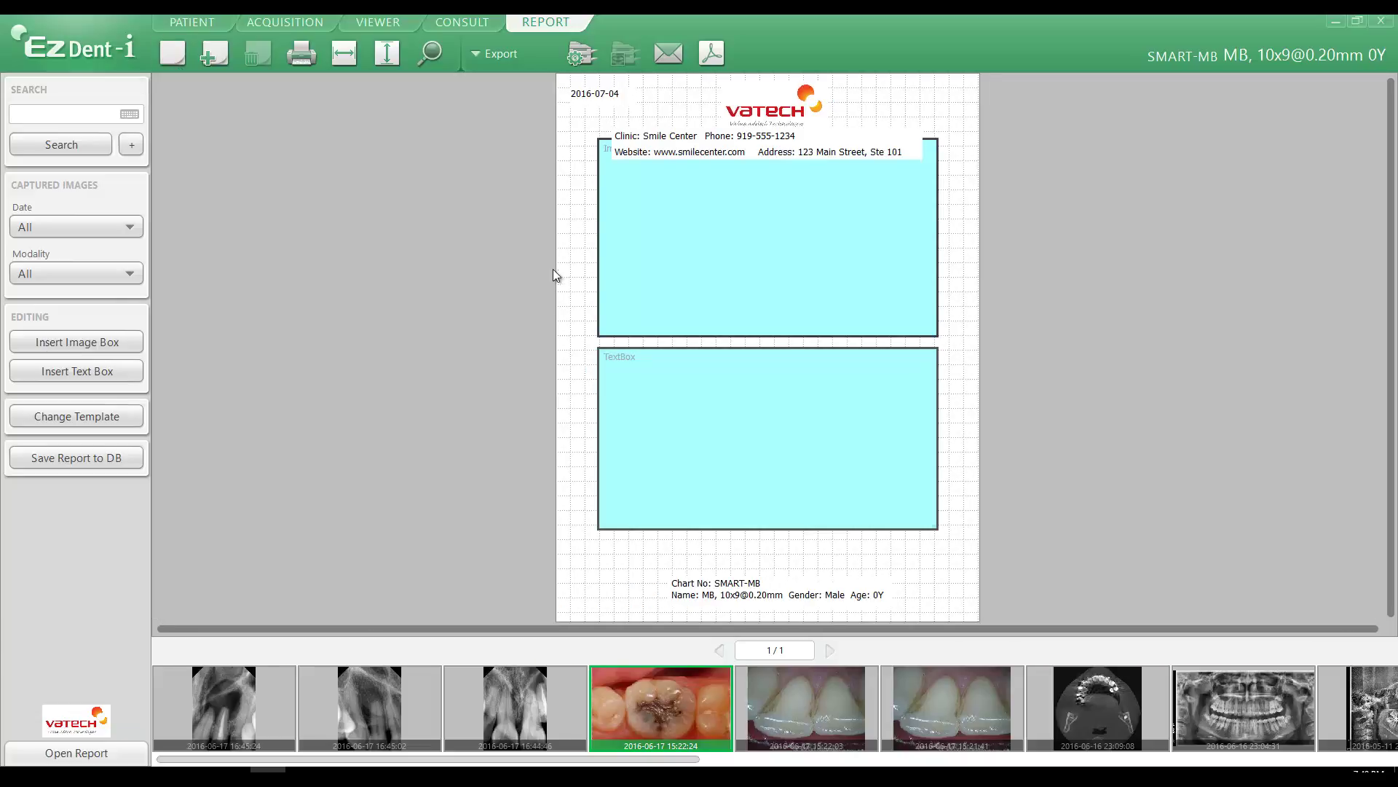